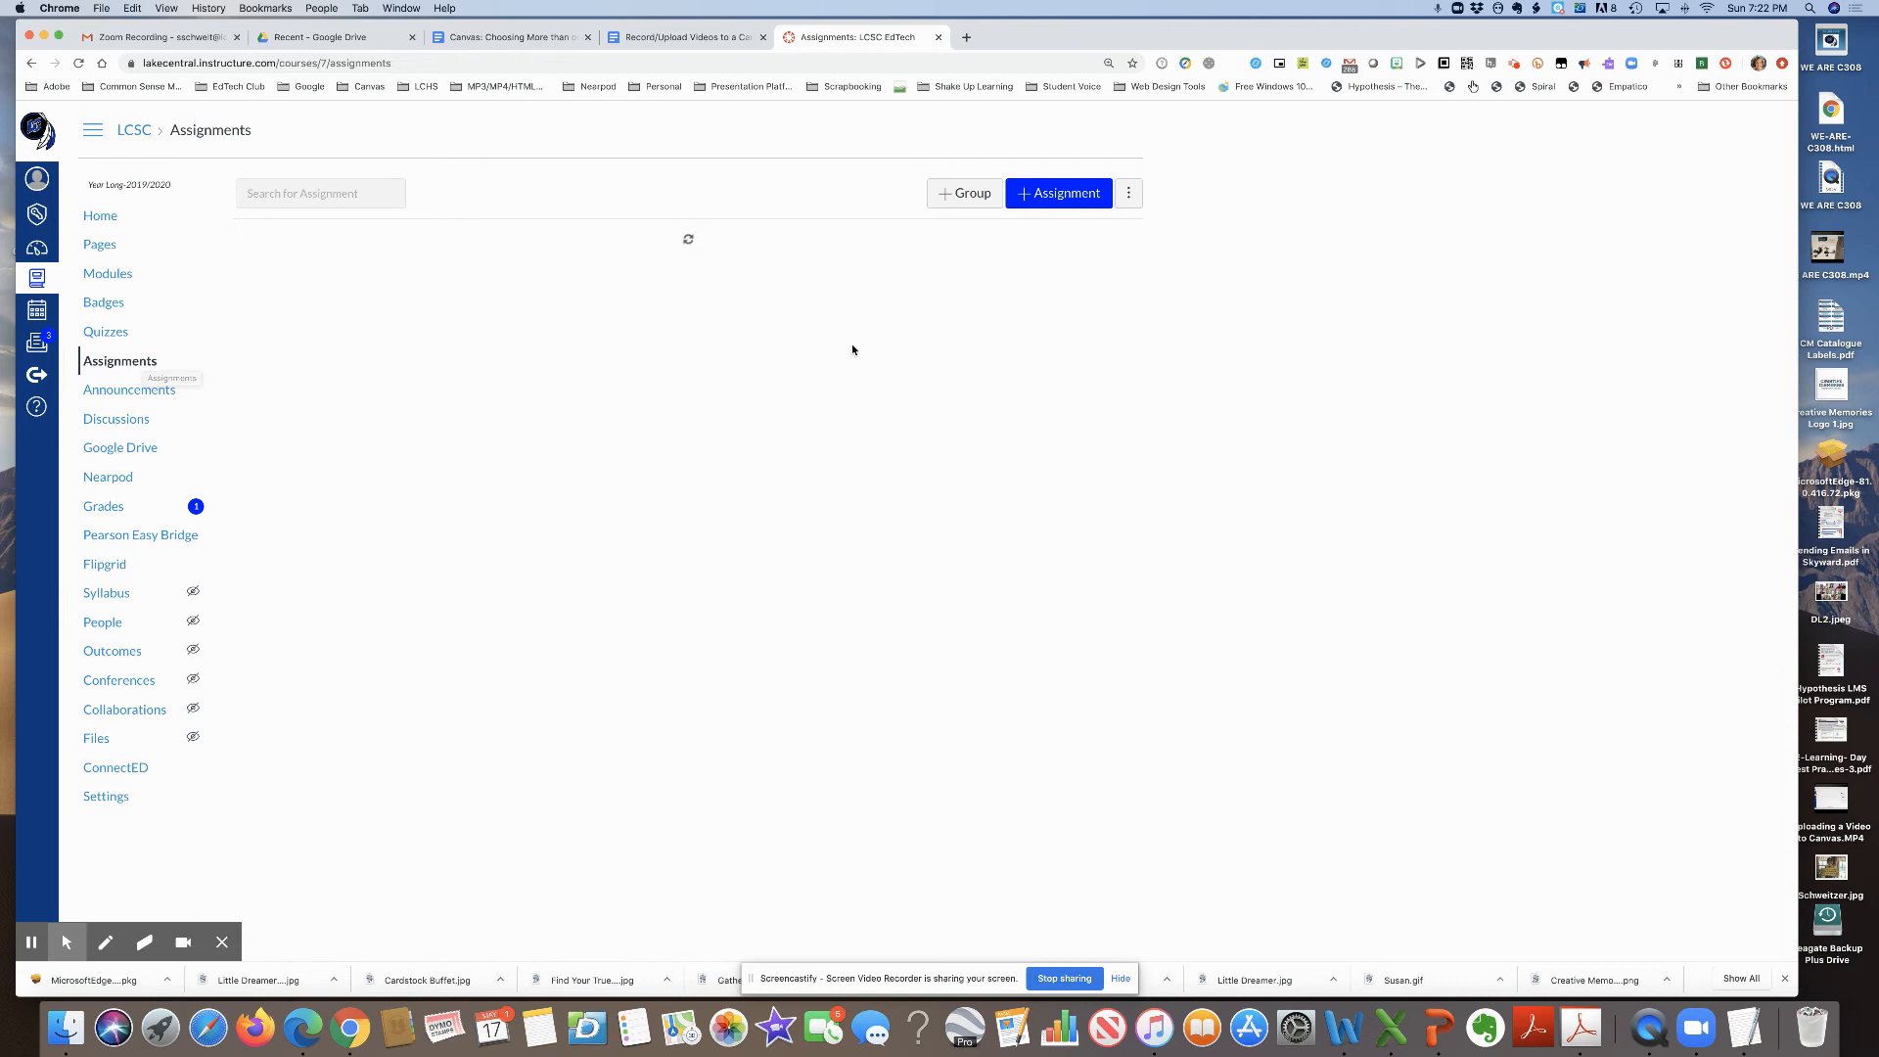
# Step: Create a new assignment titled "Record/Upload Media (Student Sample Assignment)" and paste the copied student instructions into its description
pyautogui.click(1046, 196)
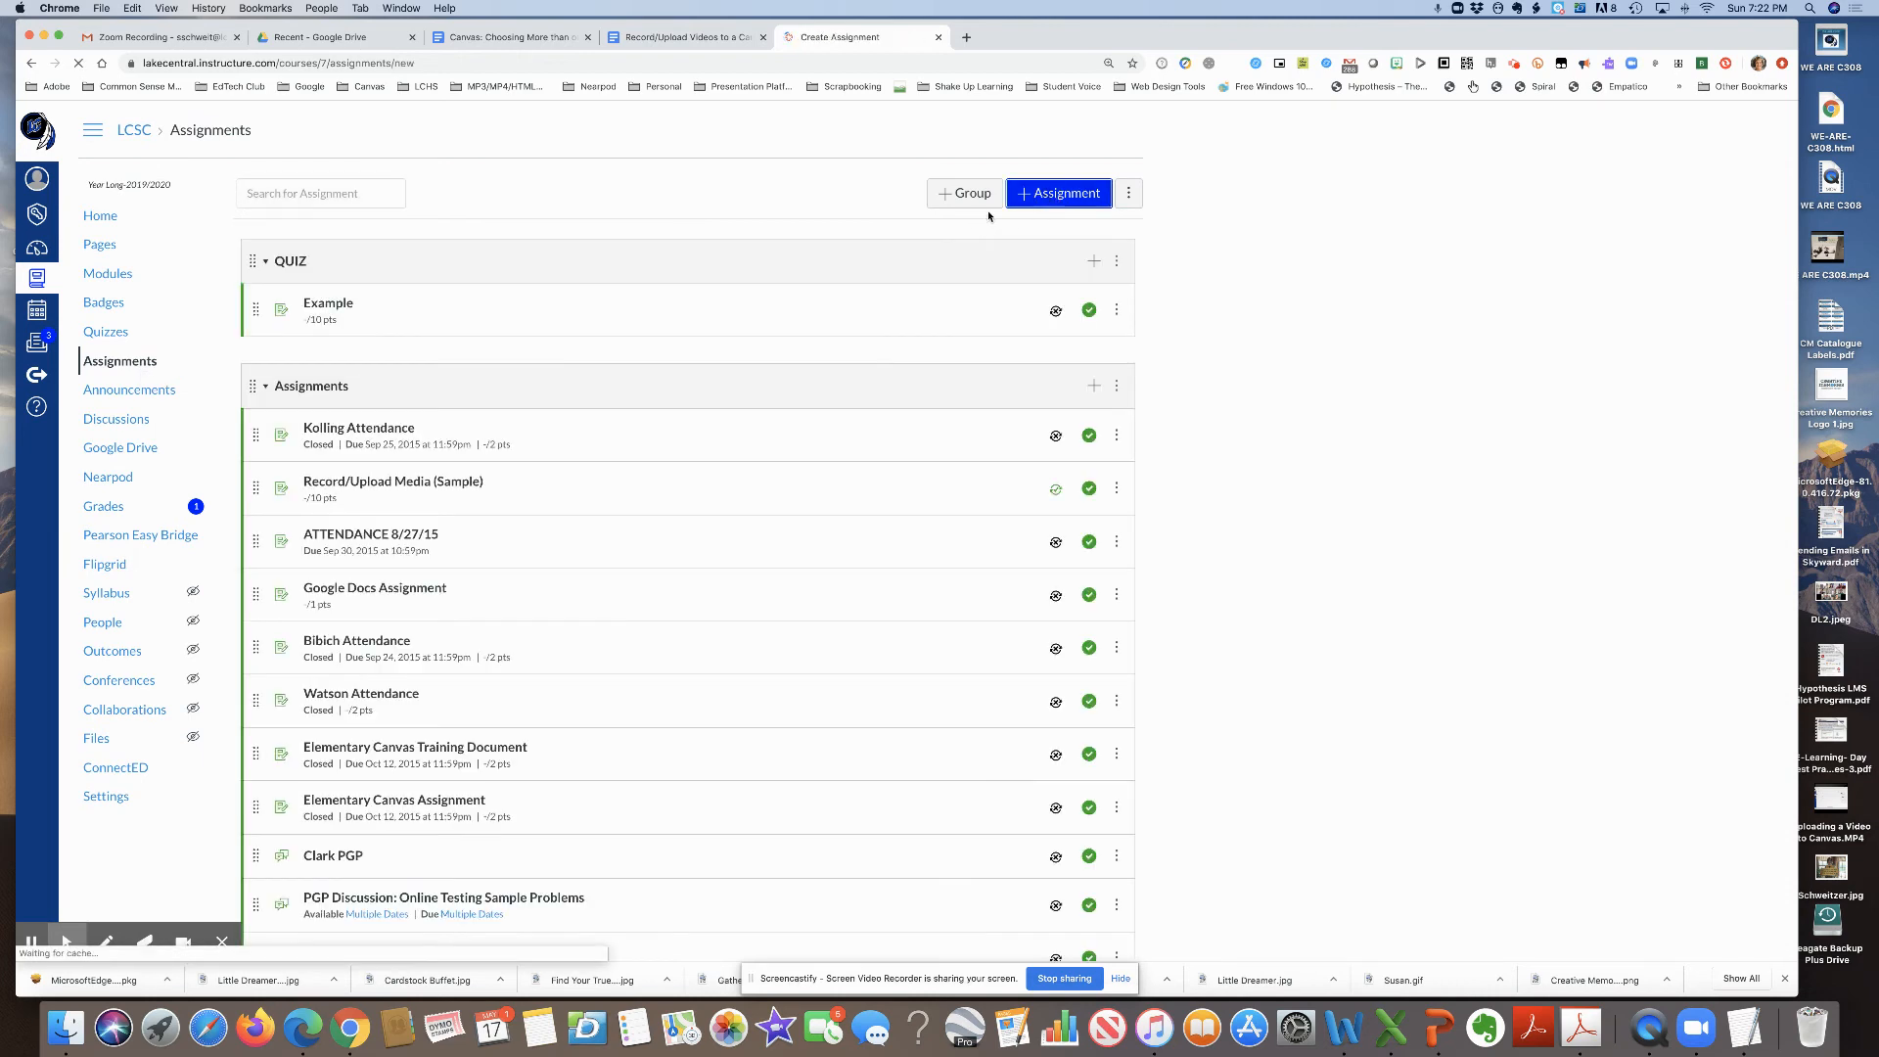
pyautogui.click(461, 242)
pyautogui.write('Re')
pyautogui.click(466, 278)
pyautogui.click(473, 363)
pyautogui.press('super+v')
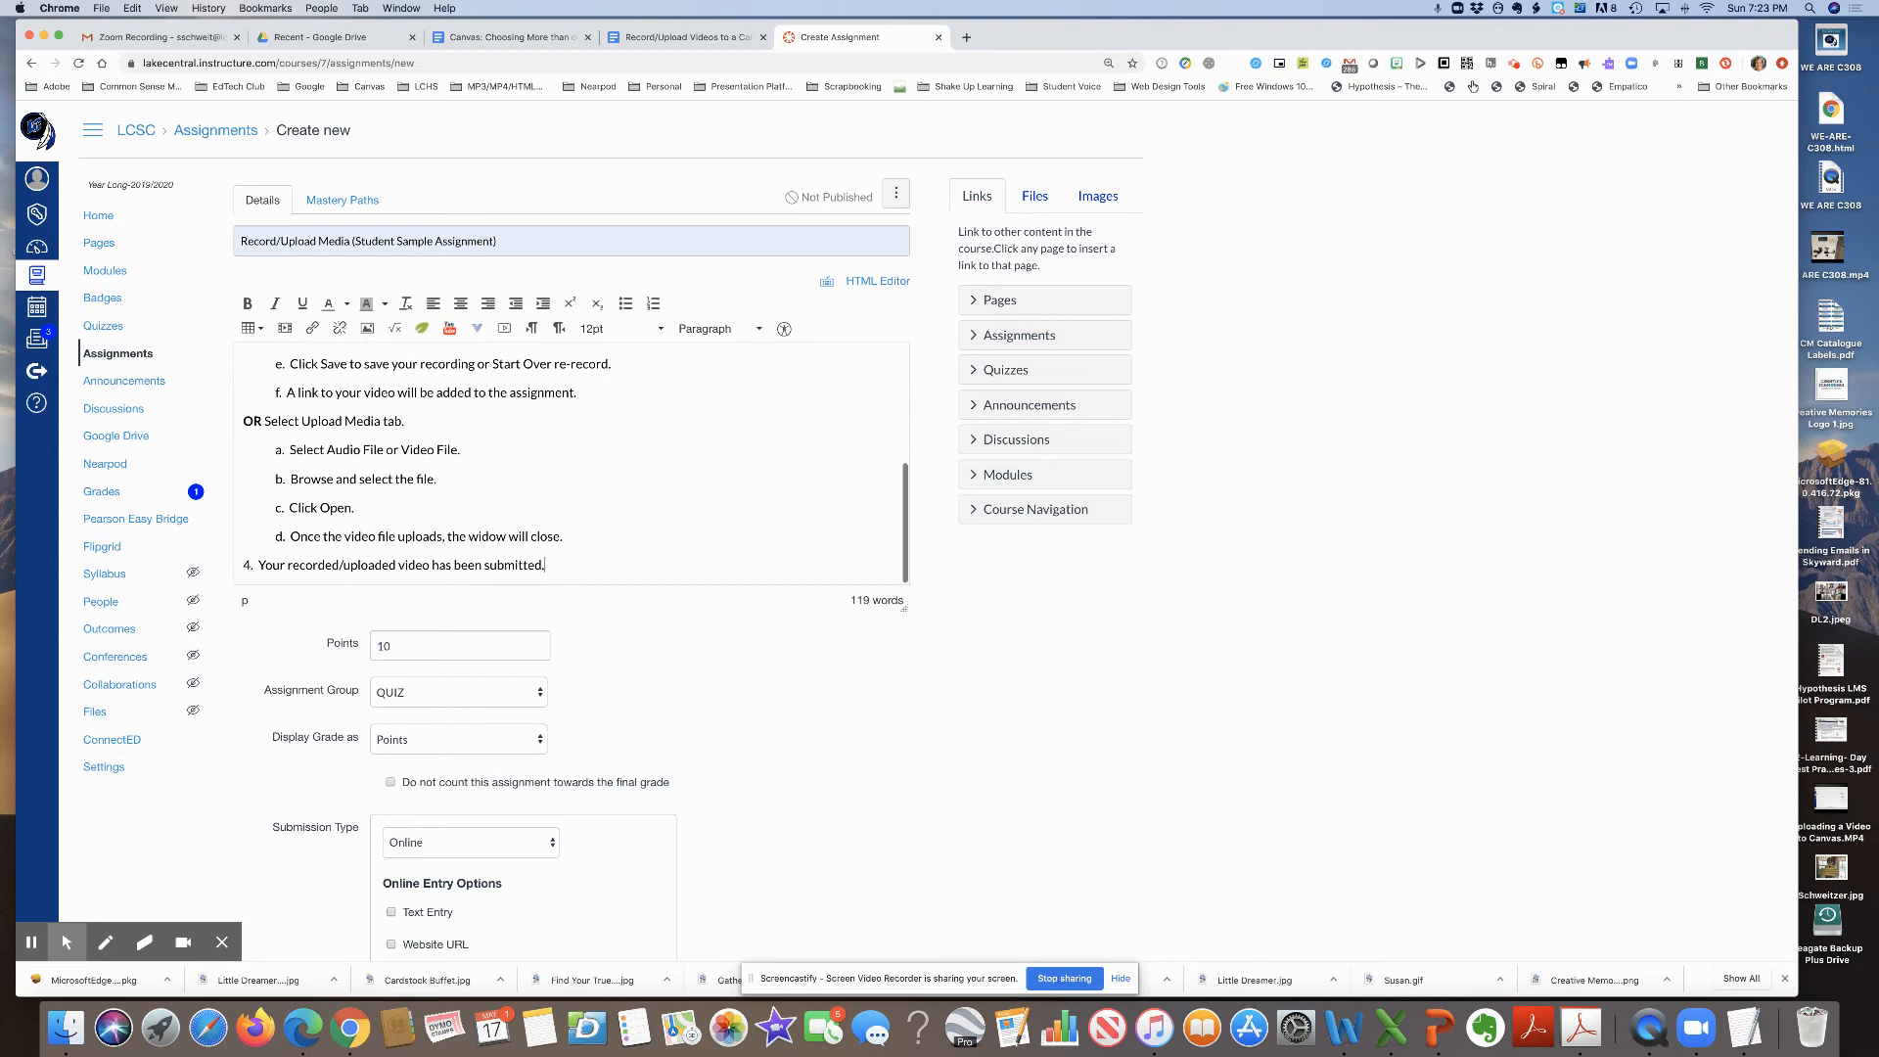
# Step: Set the assignment's due date to May 18 at 11:59pm for everyone, and save and publish it
pyautogui.scroll(-3, 587, 489)
pyautogui.scroll(-1, 553, 401)
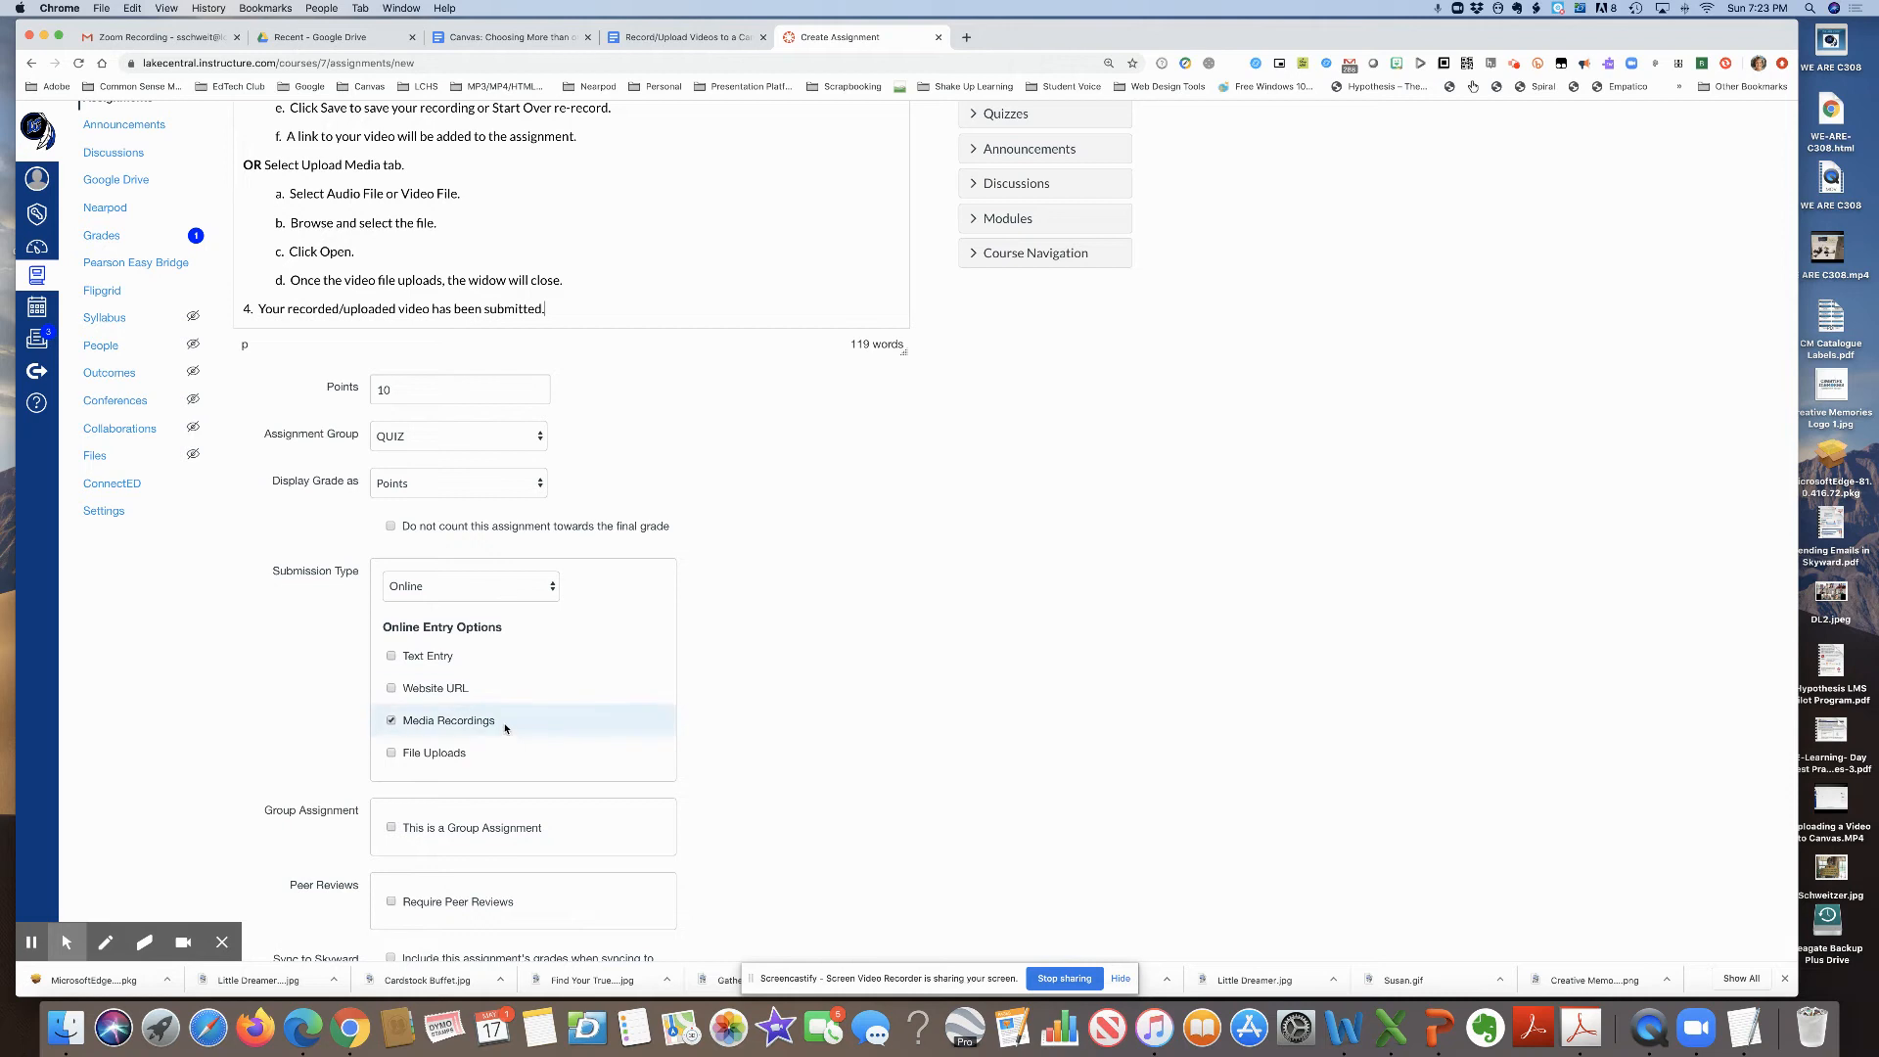
pyautogui.scroll(-2, 506, 725)
pyautogui.scroll(-8, 506, 729)
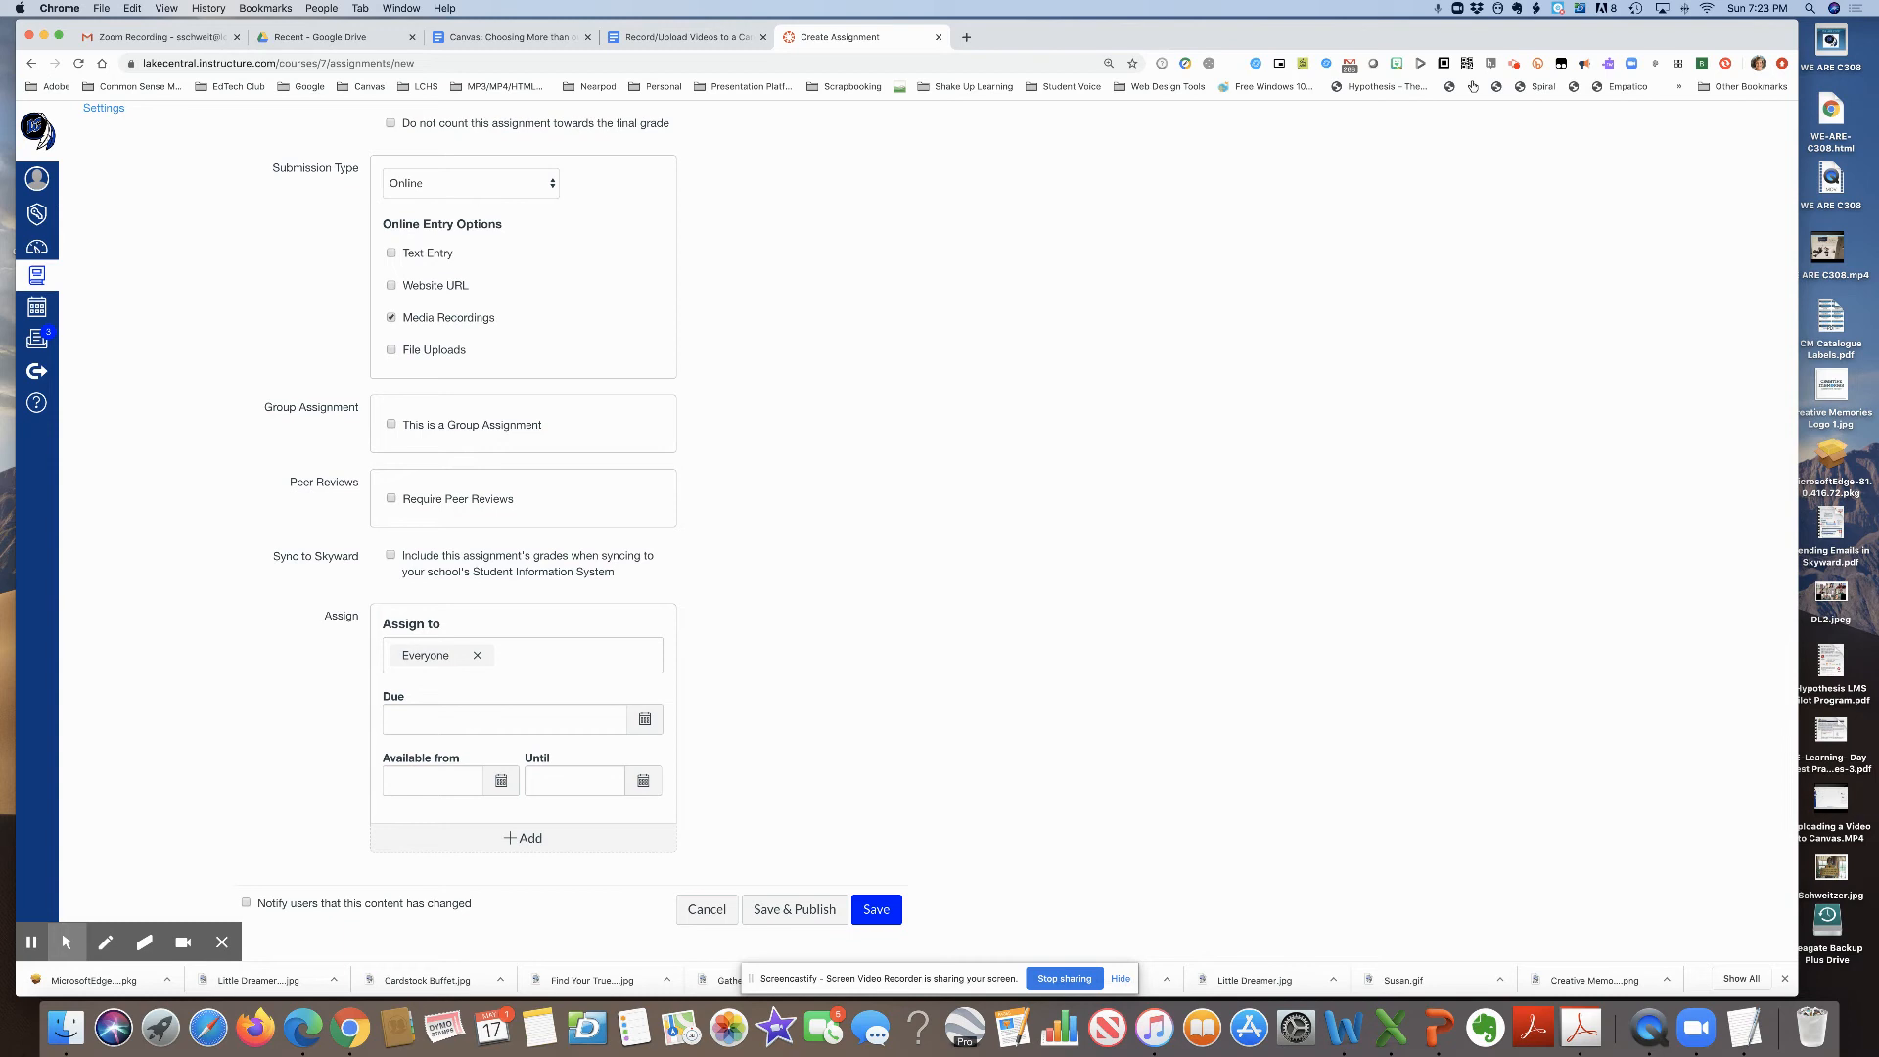
pyautogui.click(570, 658)
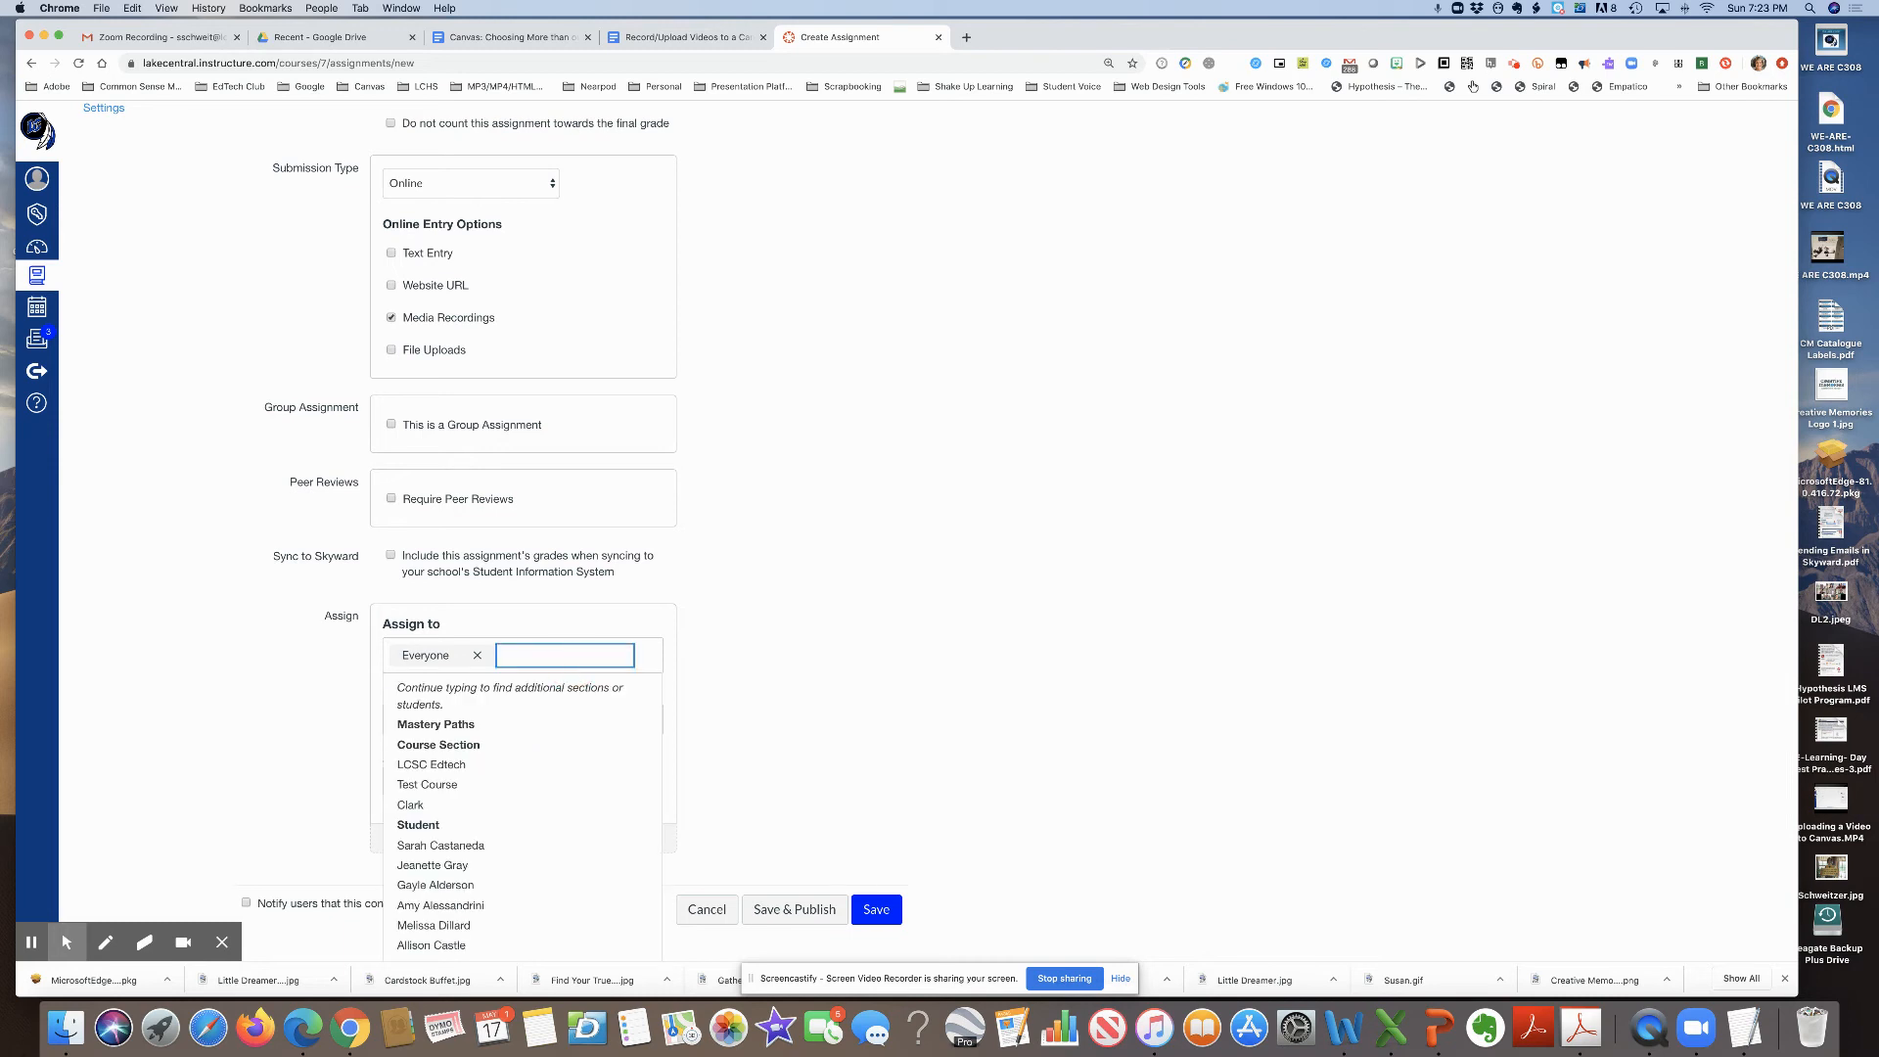
pyautogui.click(677, 752)
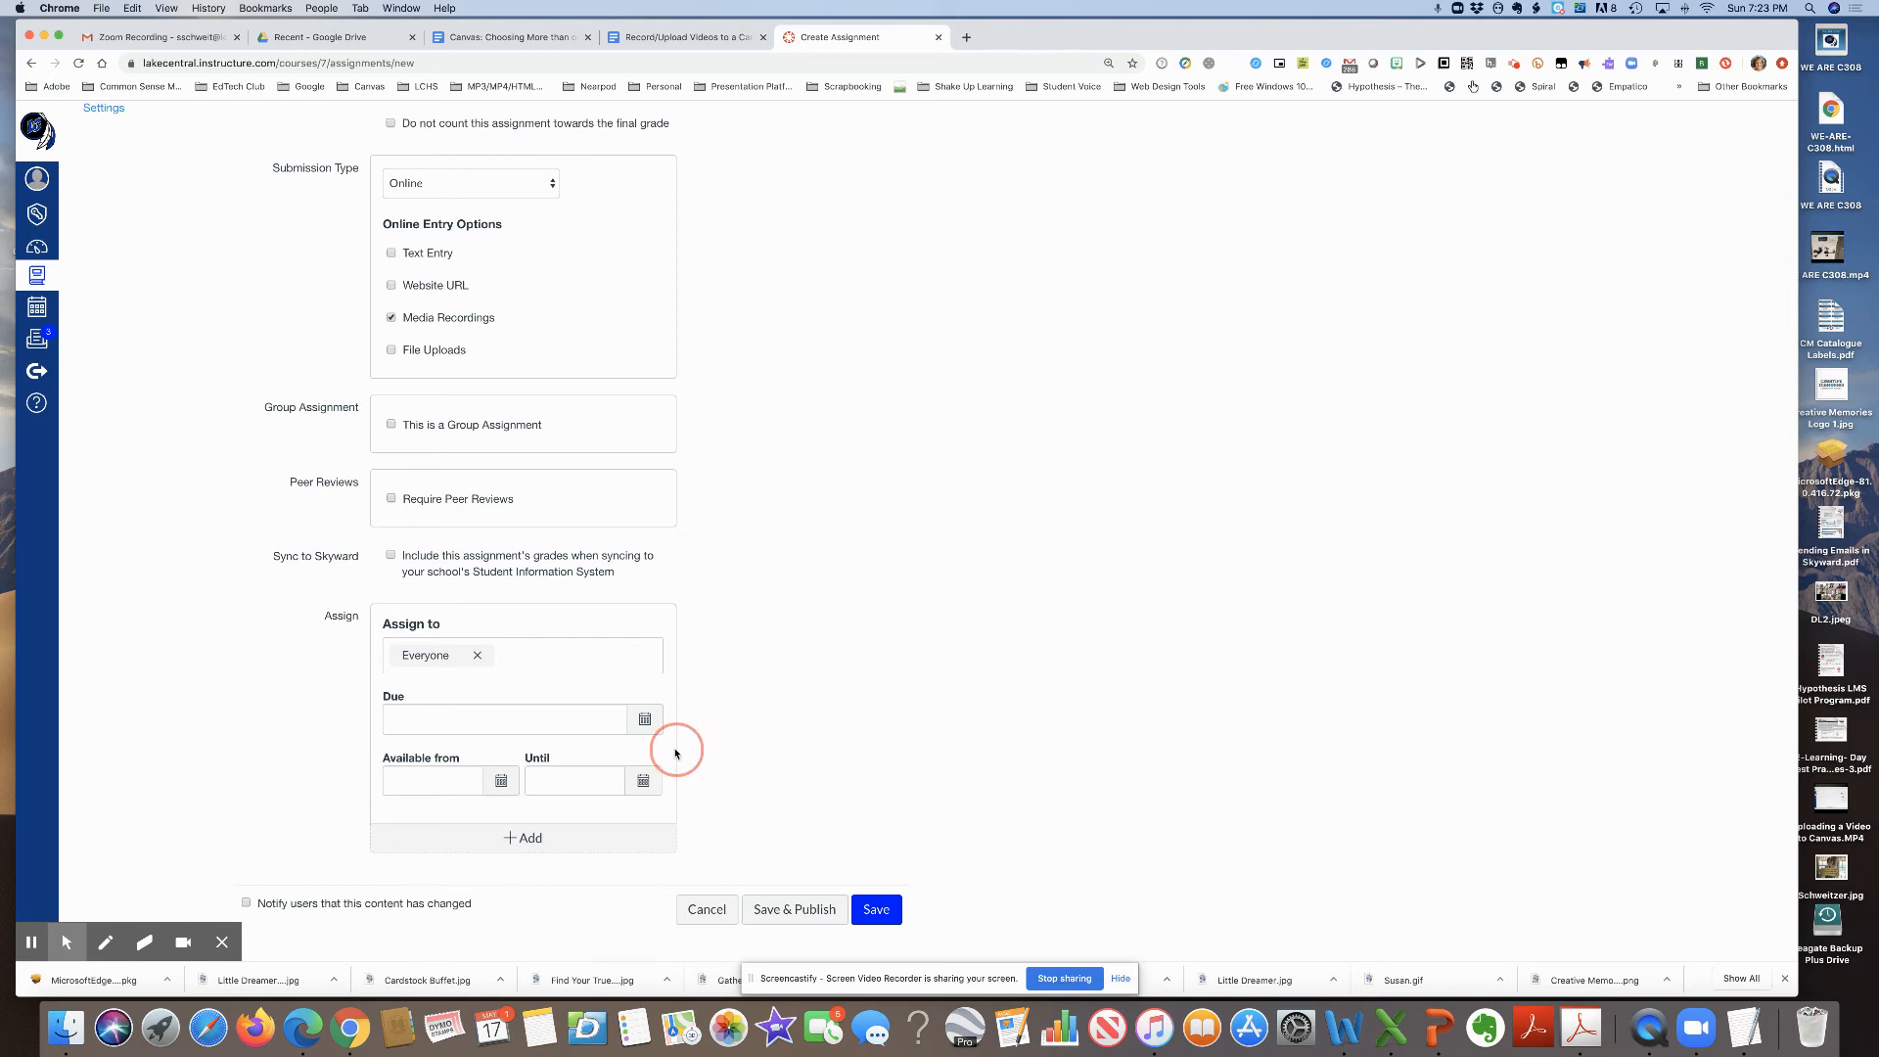
pyautogui.click(644, 719)
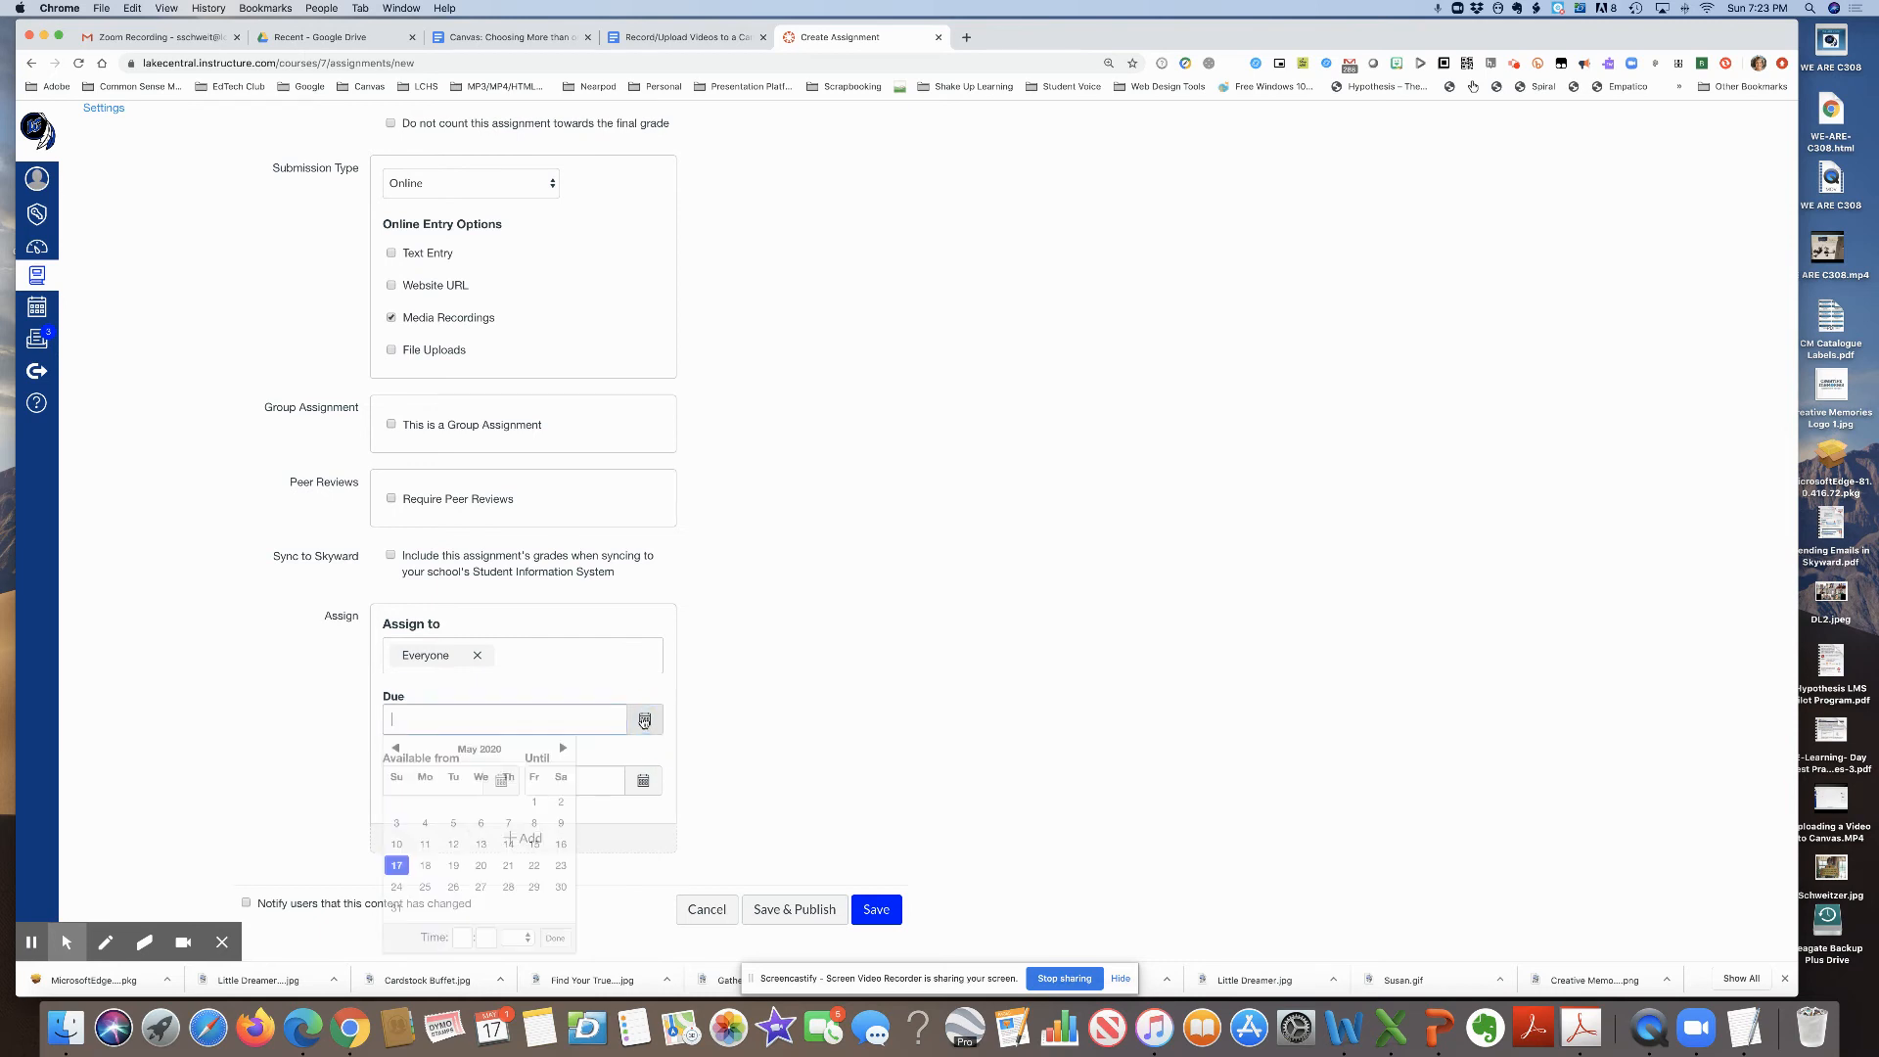
pyautogui.click(425, 865)
pyautogui.click(815, 876)
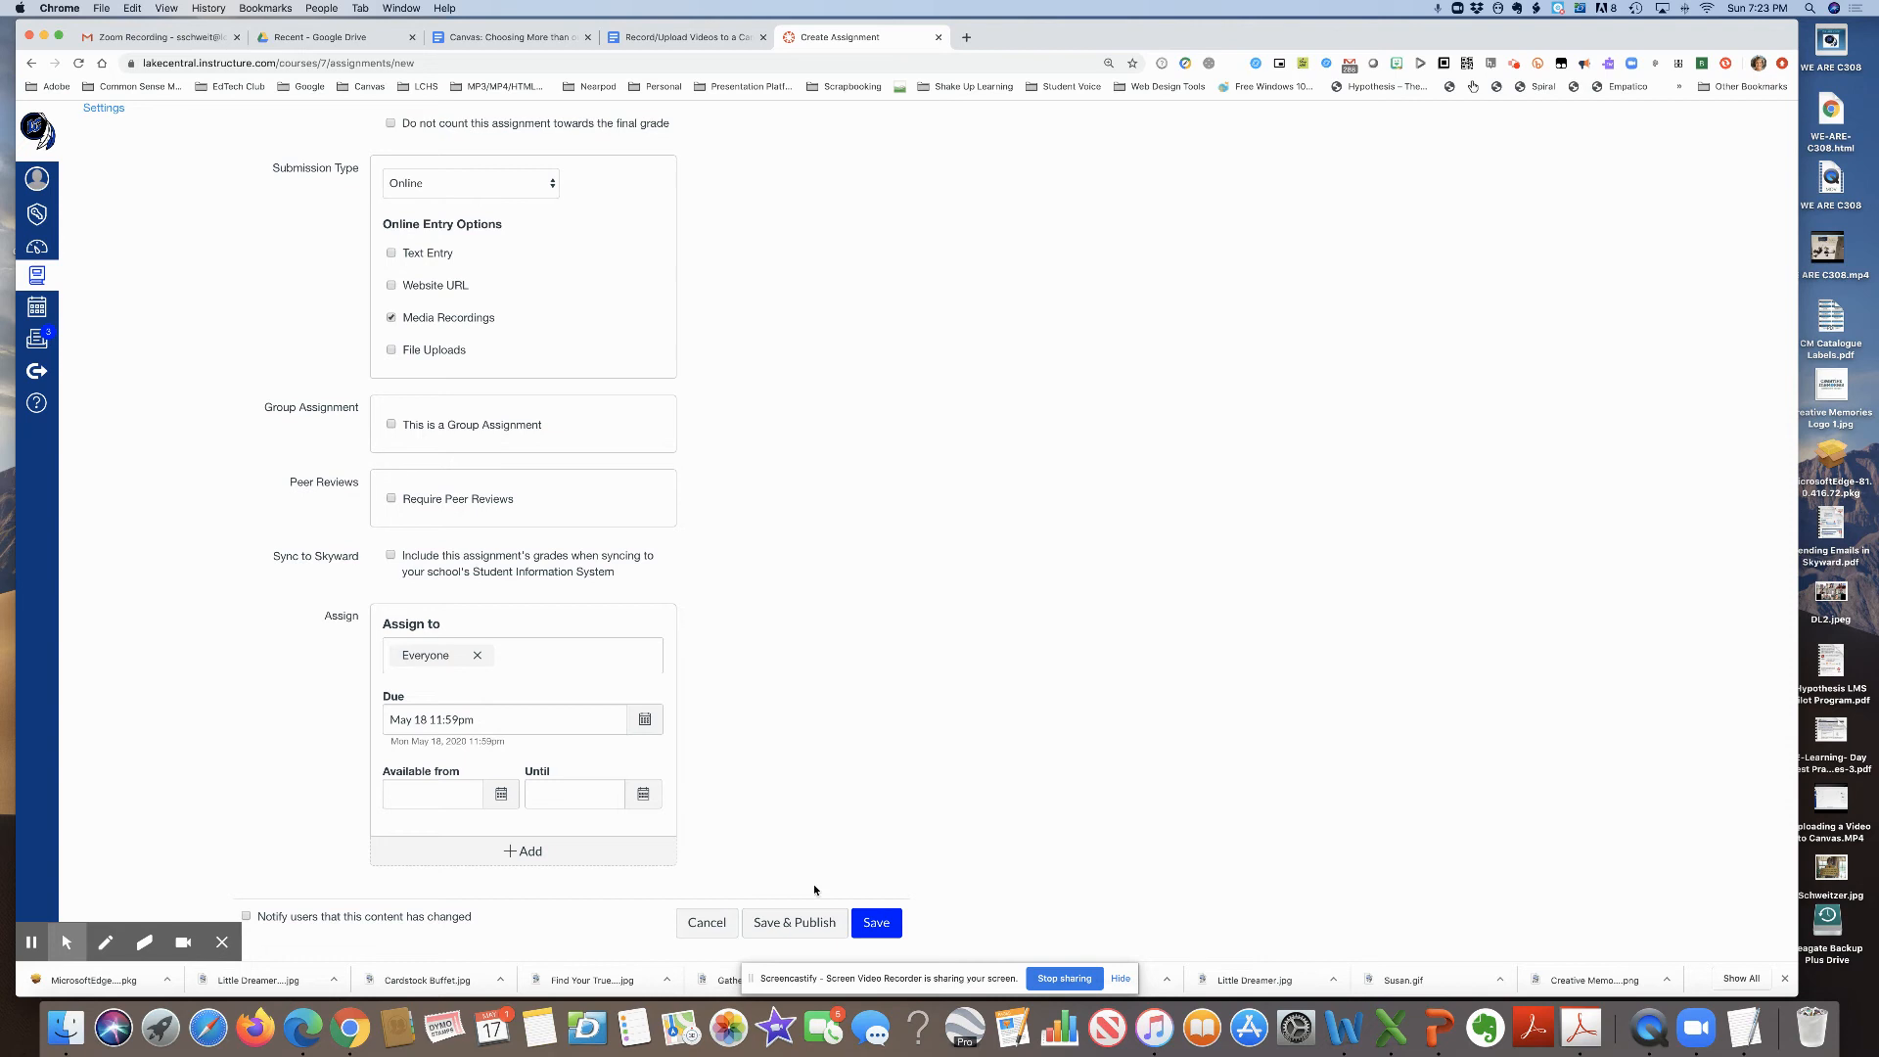
pyautogui.click(780, 924)
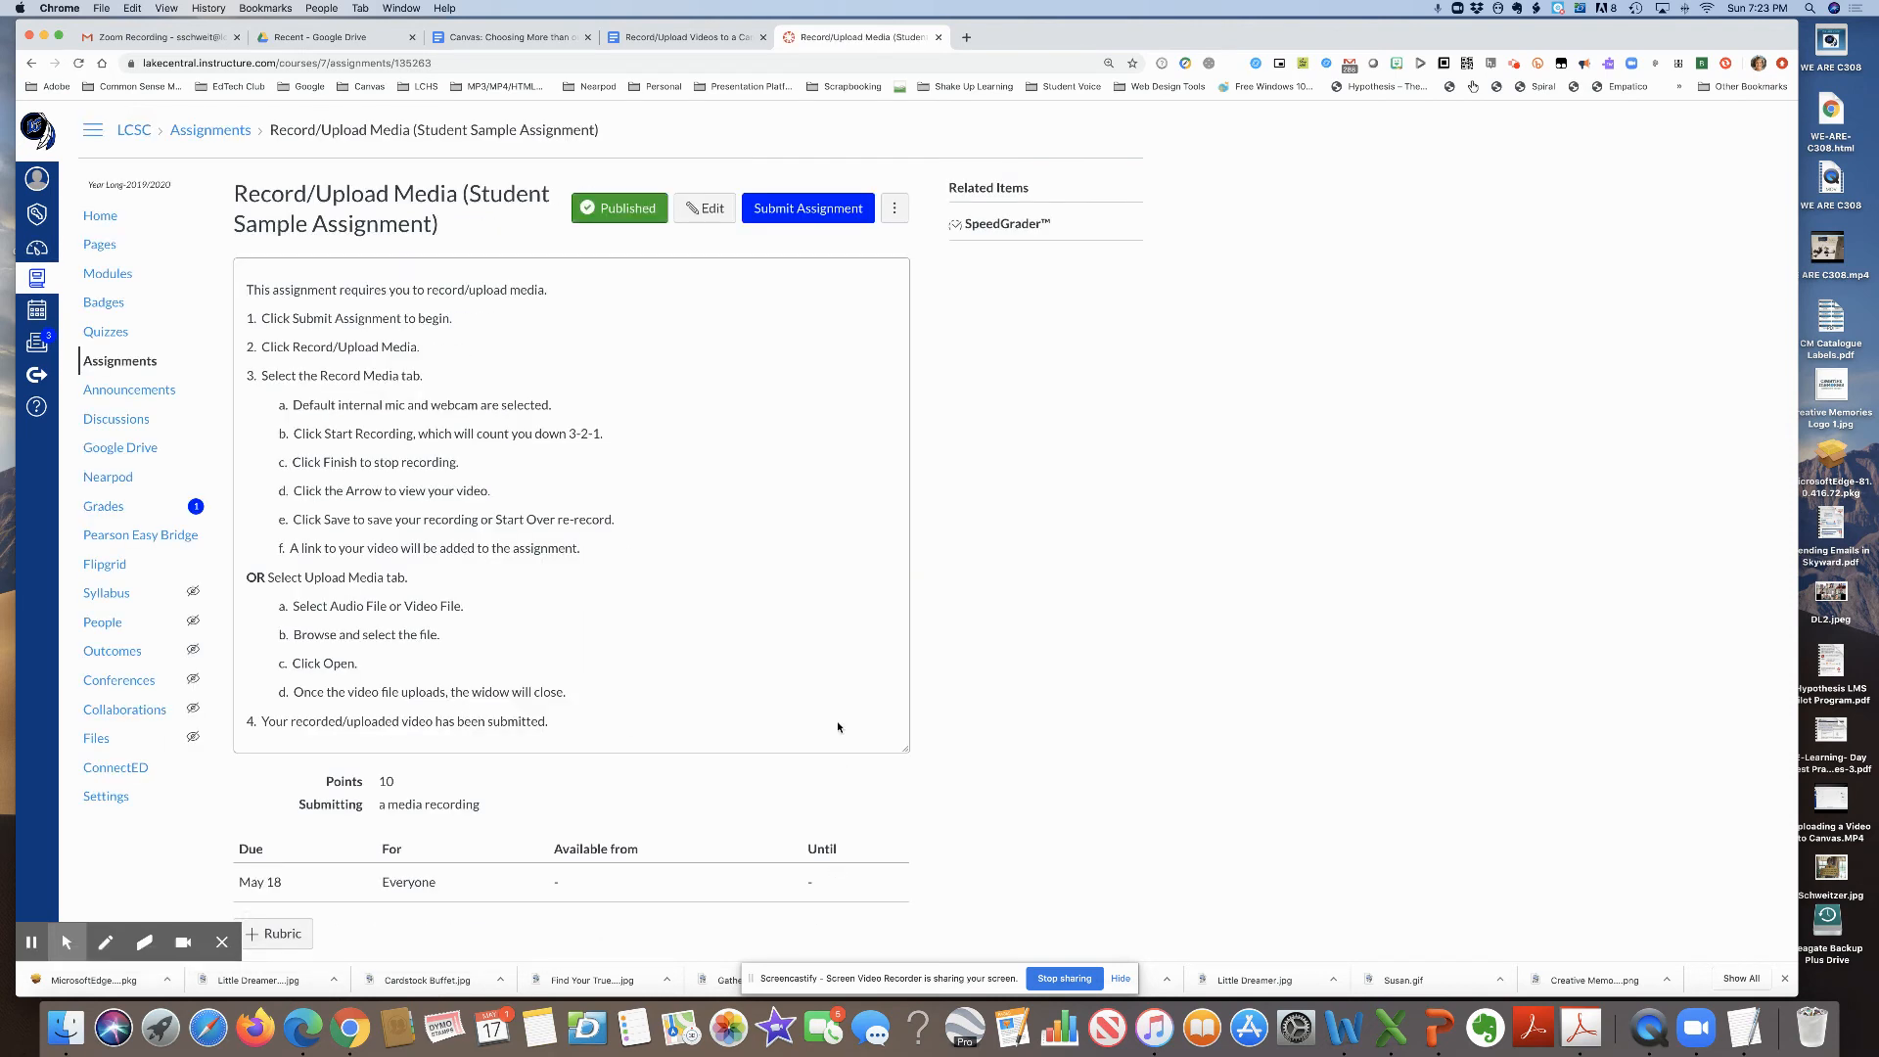
# Step: Add a rubric to the published assignment and enable its use for assignment grading
pyautogui.scroll(-1, 838, 727)
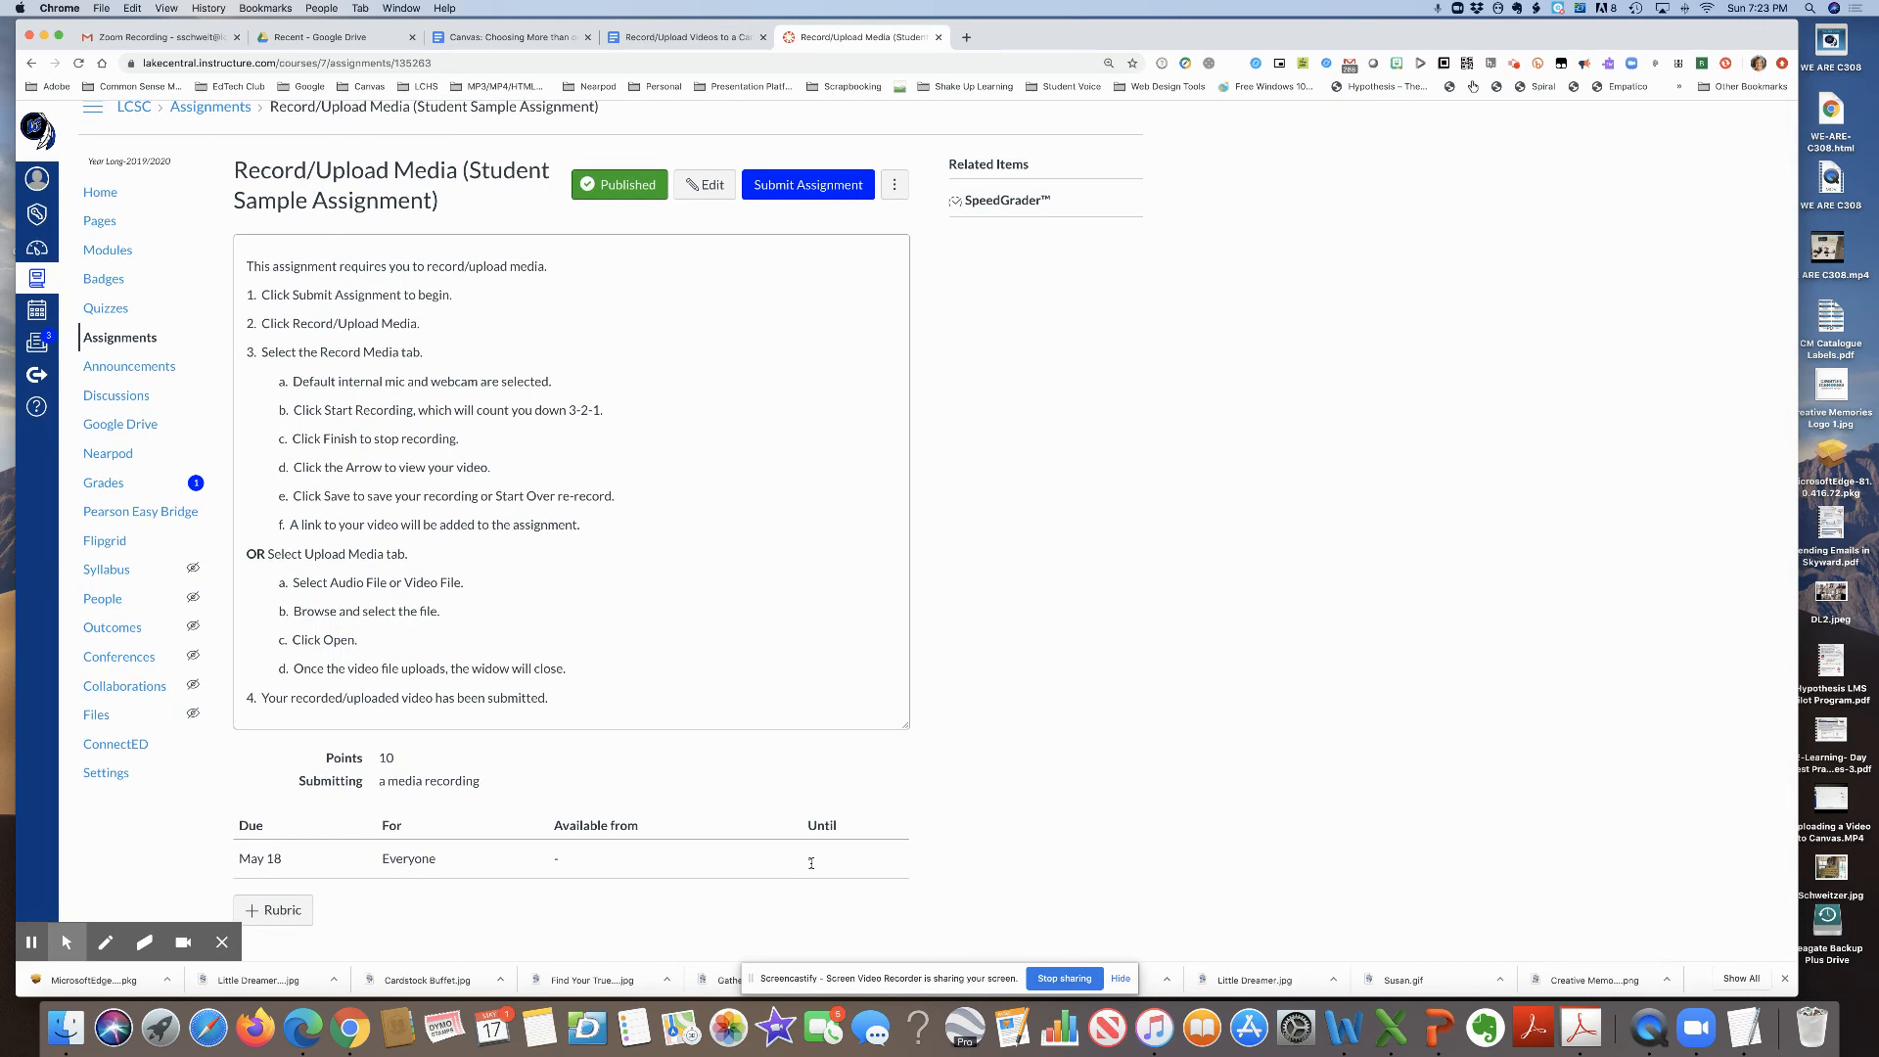
pyautogui.click(279, 911)
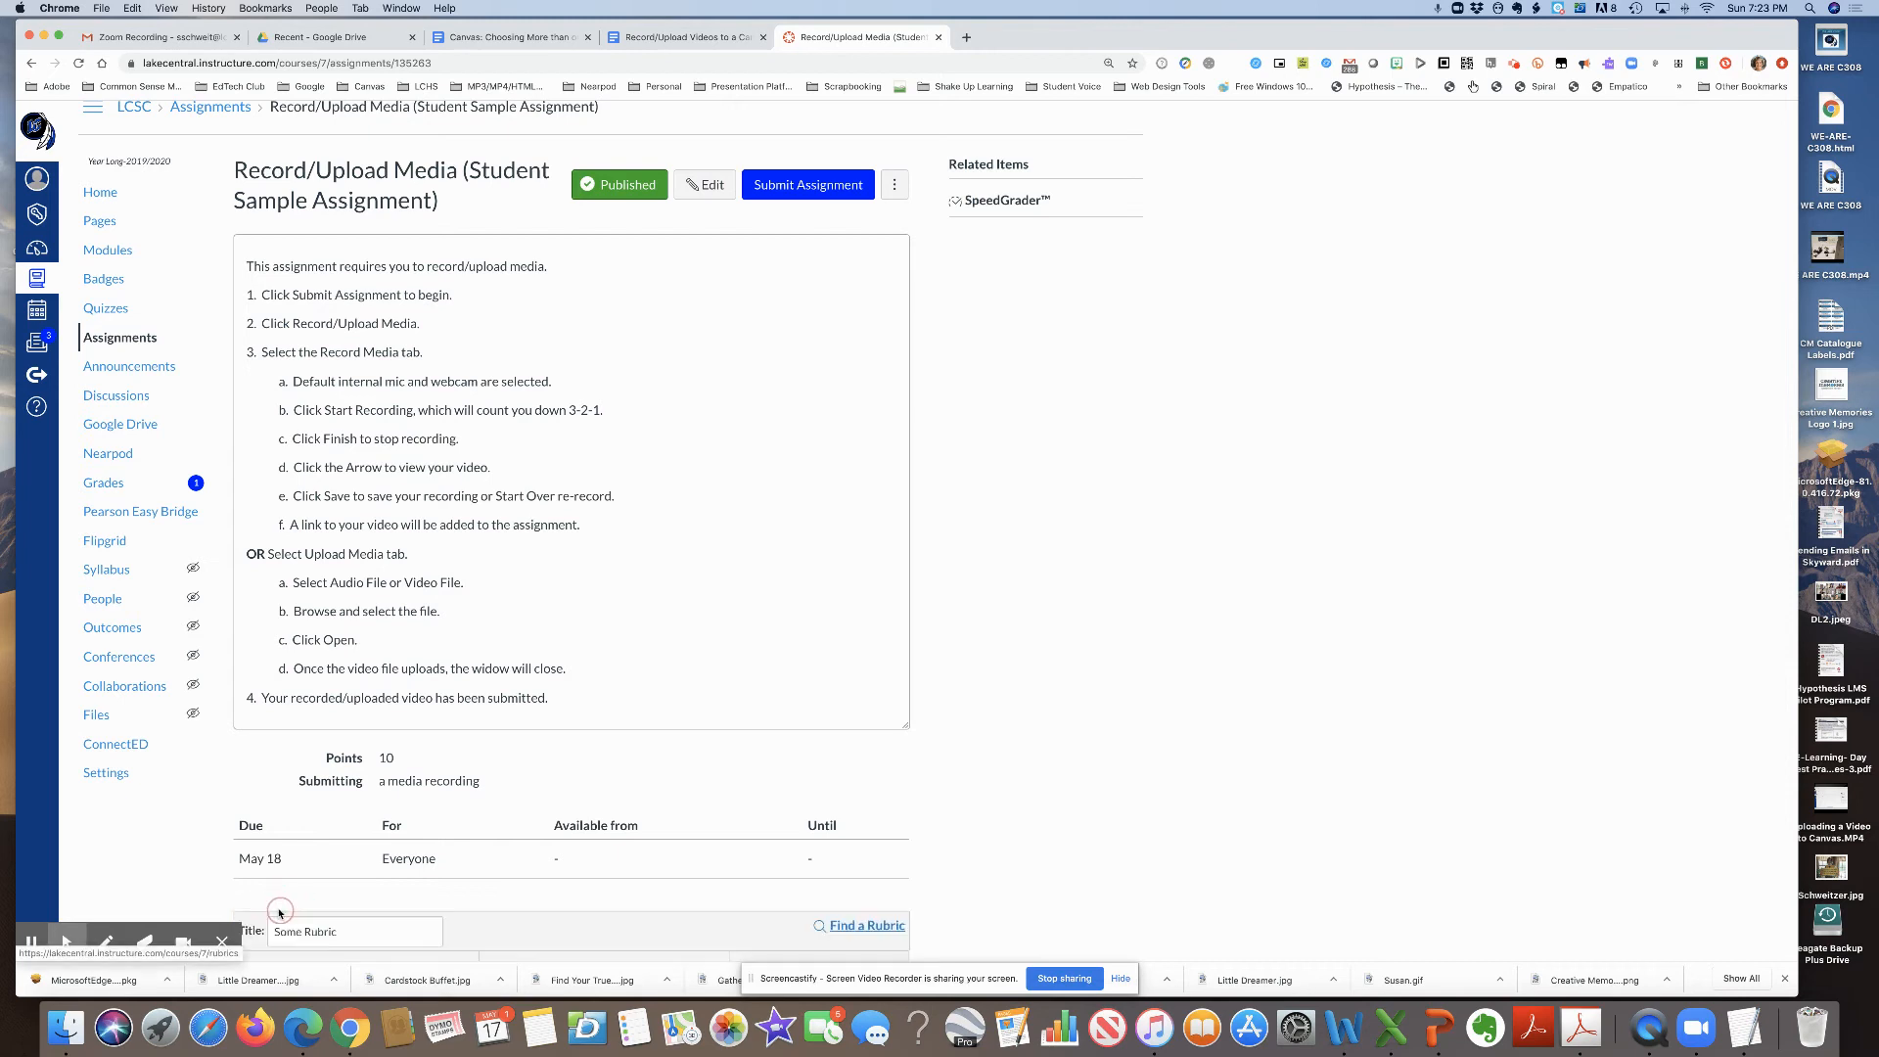
pyautogui.scroll(-5, 373, 867)
pyautogui.scroll(-1, 619, 853)
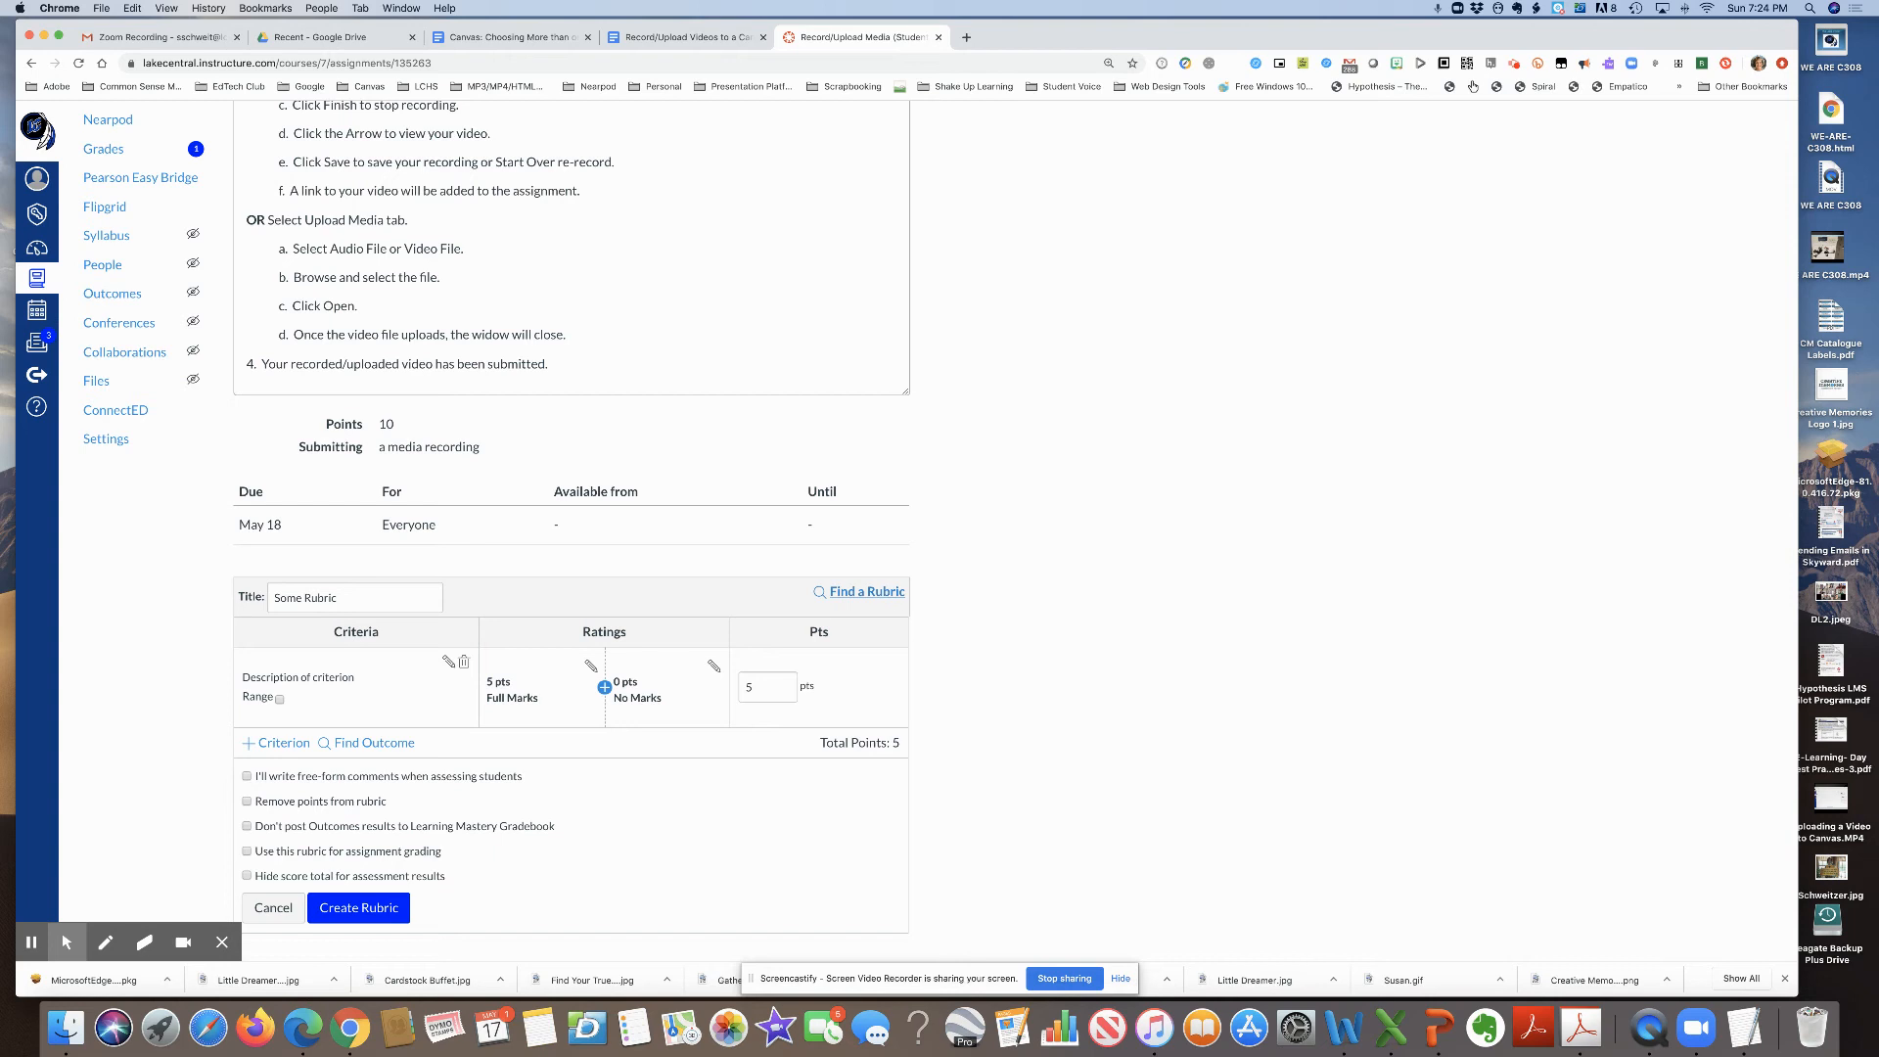
pyautogui.click(247, 852)
# Step: Find the existing Submission rubric among the LCSC rubrics and use it for this assignment
pyautogui.click(862, 592)
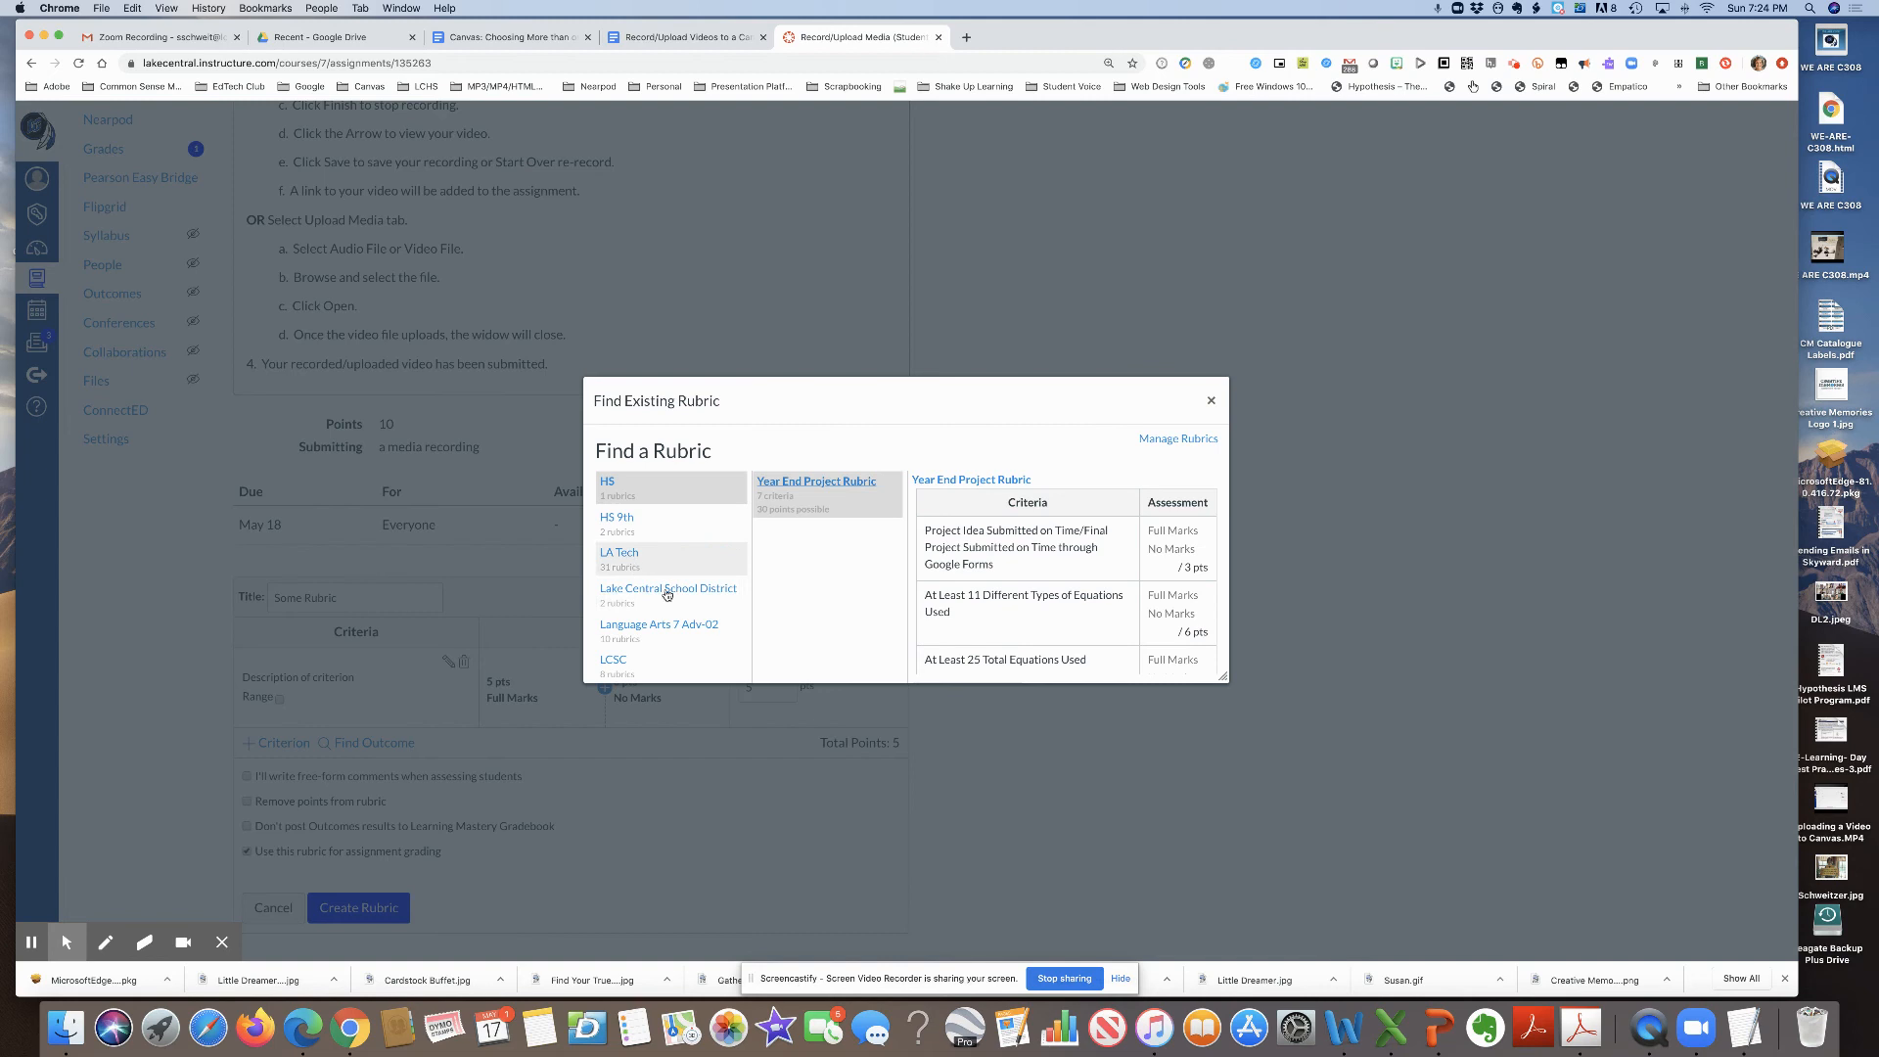
pyautogui.scroll(-1, 690, 648)
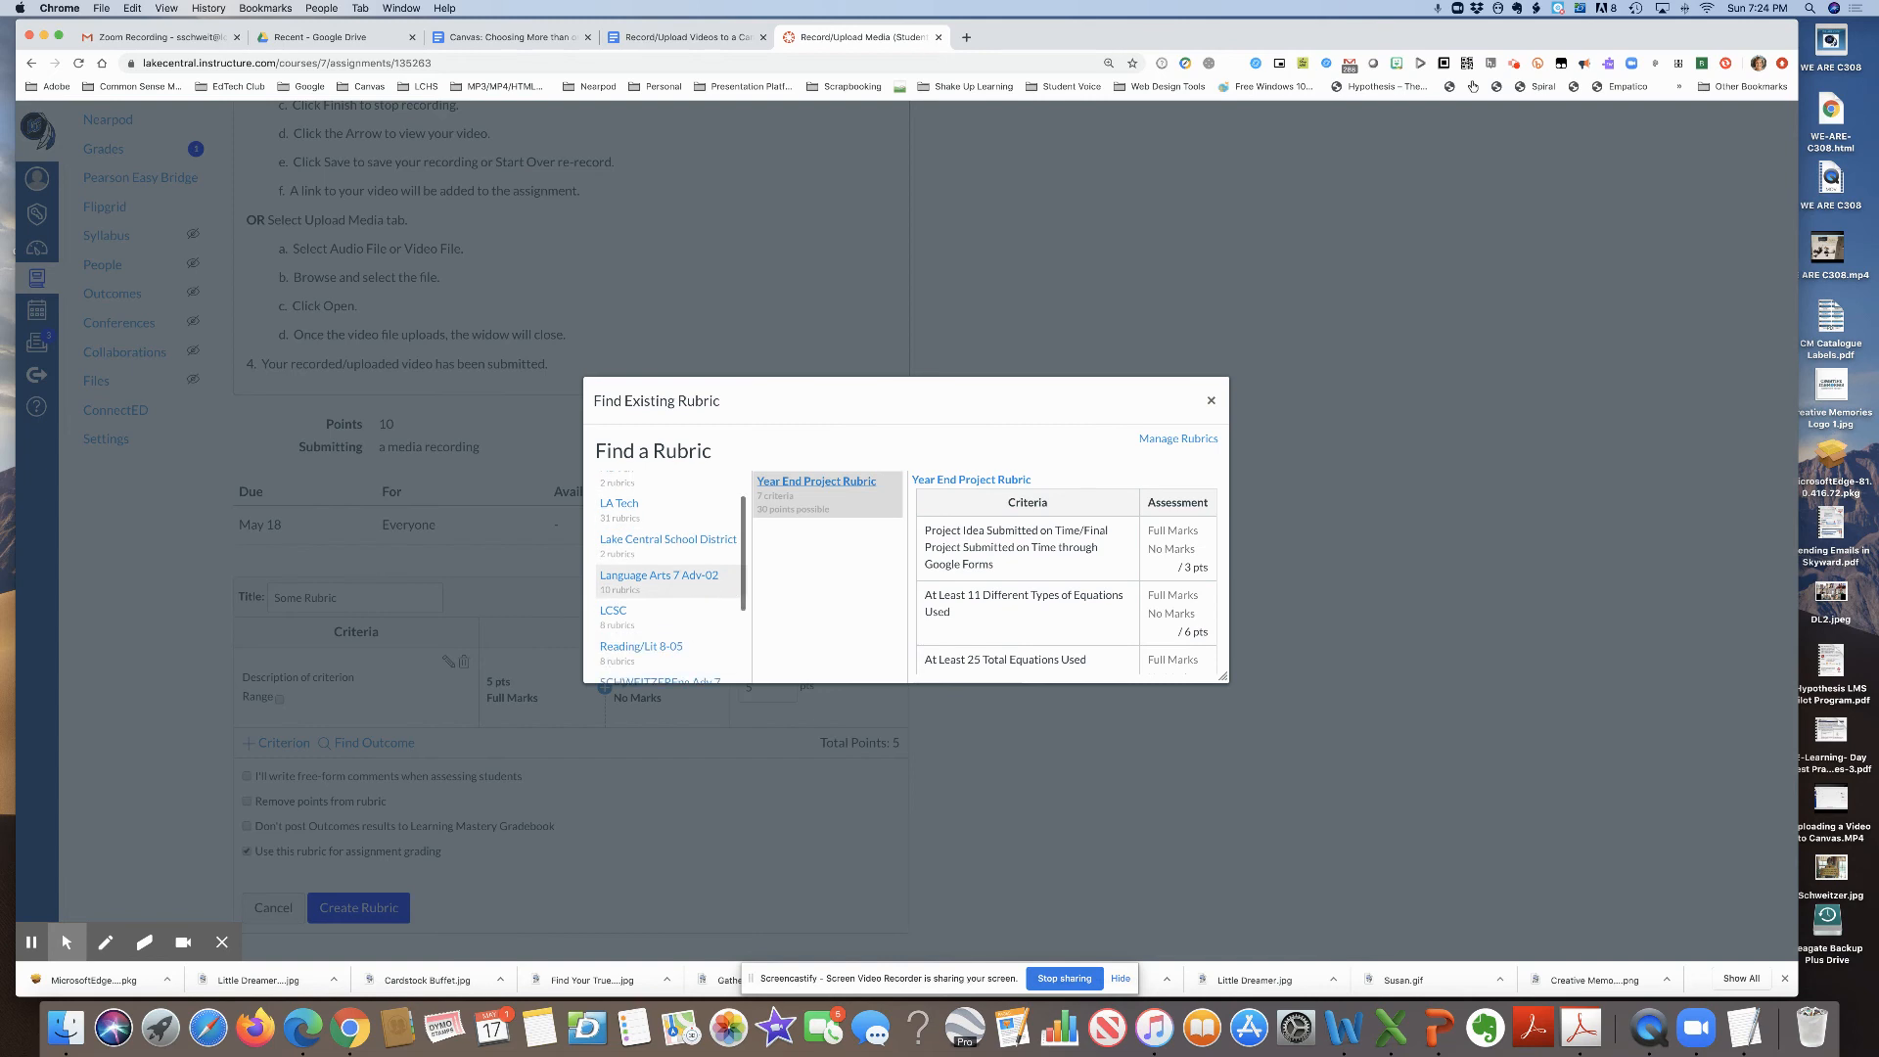
pyautogui.click(614, 616)
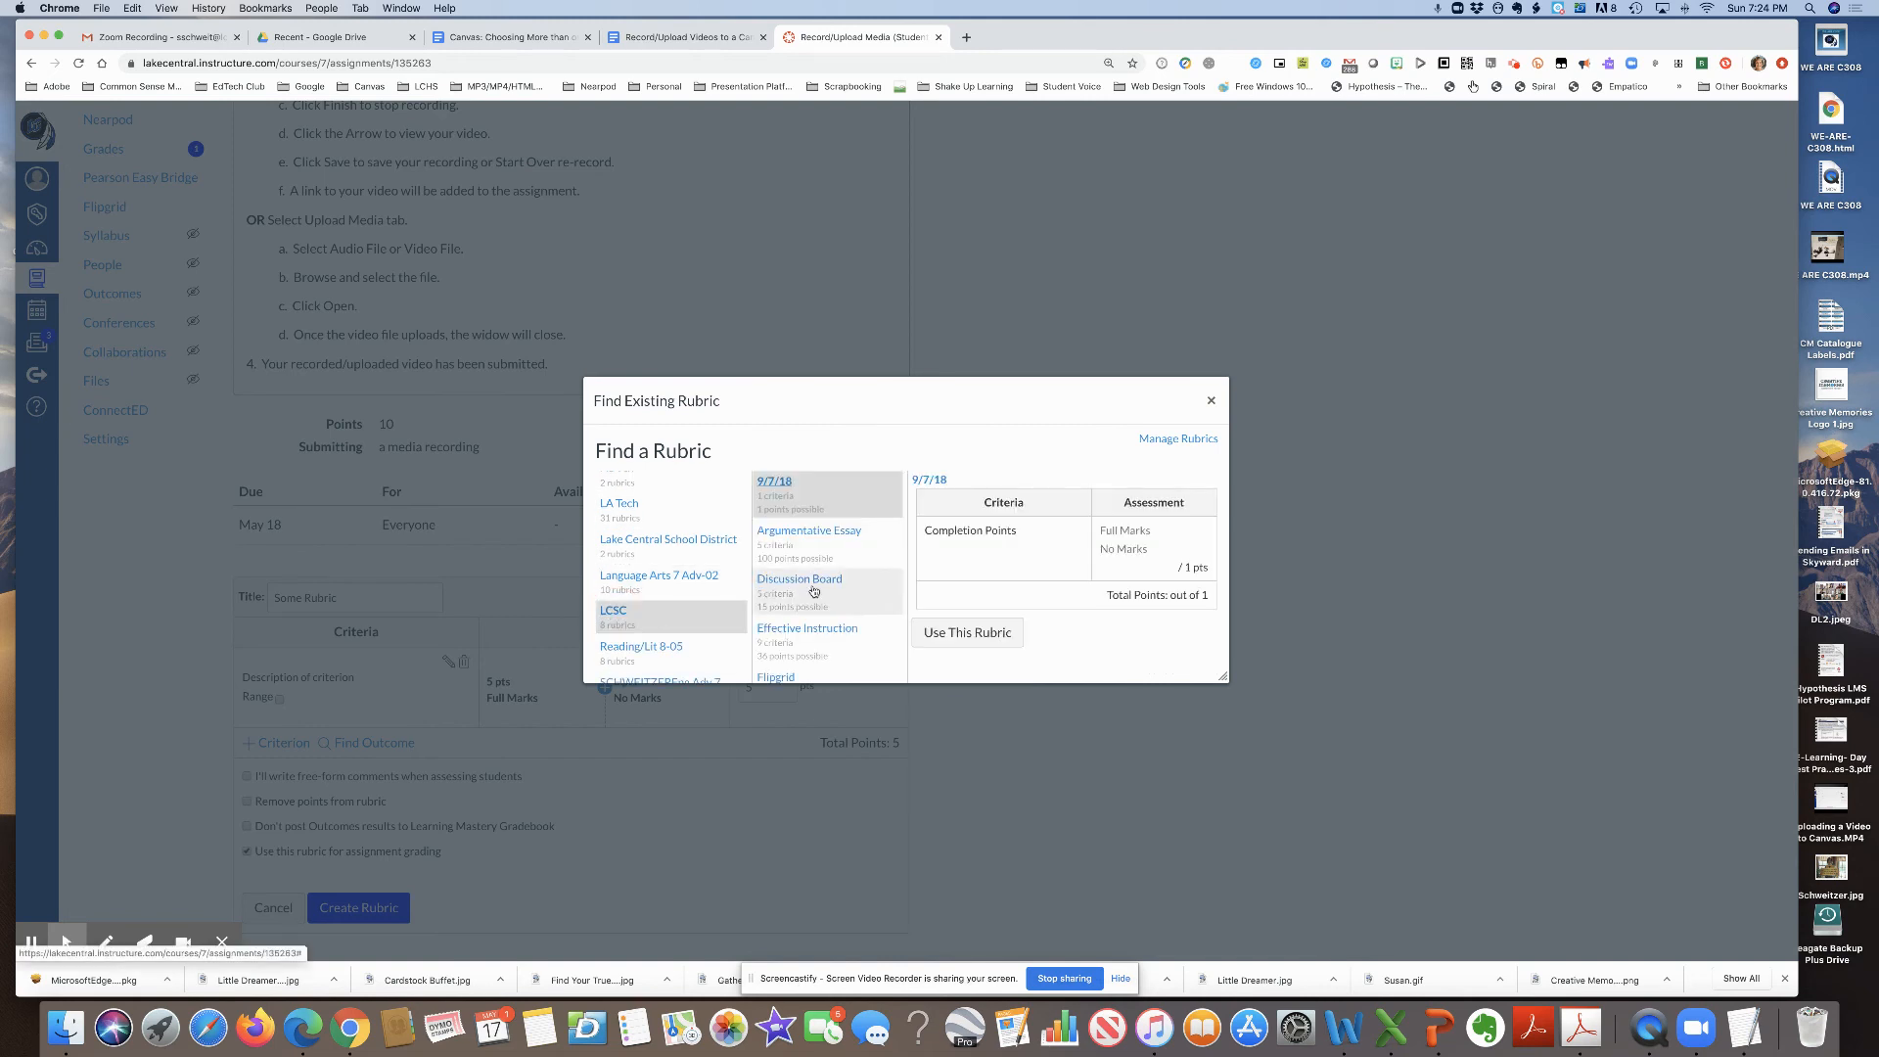
pyautogui.scroll(-3, 814, 591)
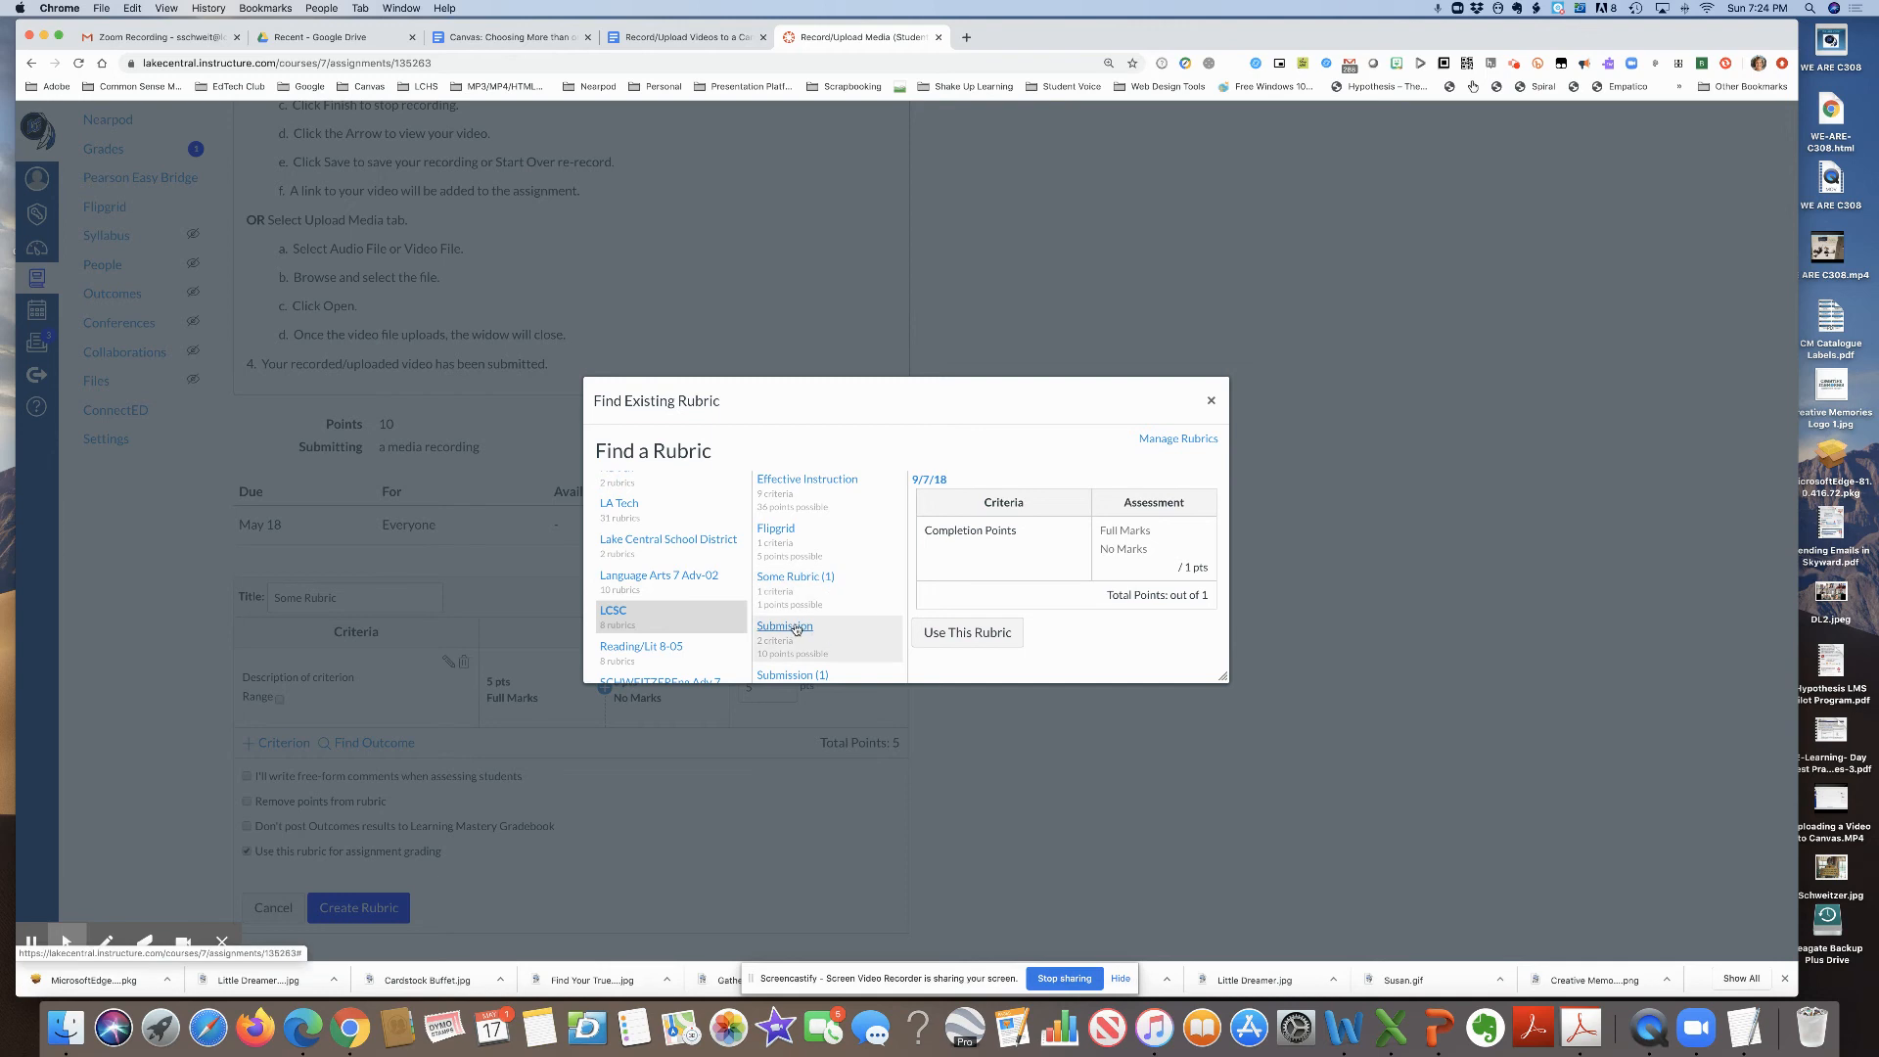
pyautogui.click(785, 627)
pyautogui.moveTo(1223, 675); pyautogui.dragTo(1770, 846)
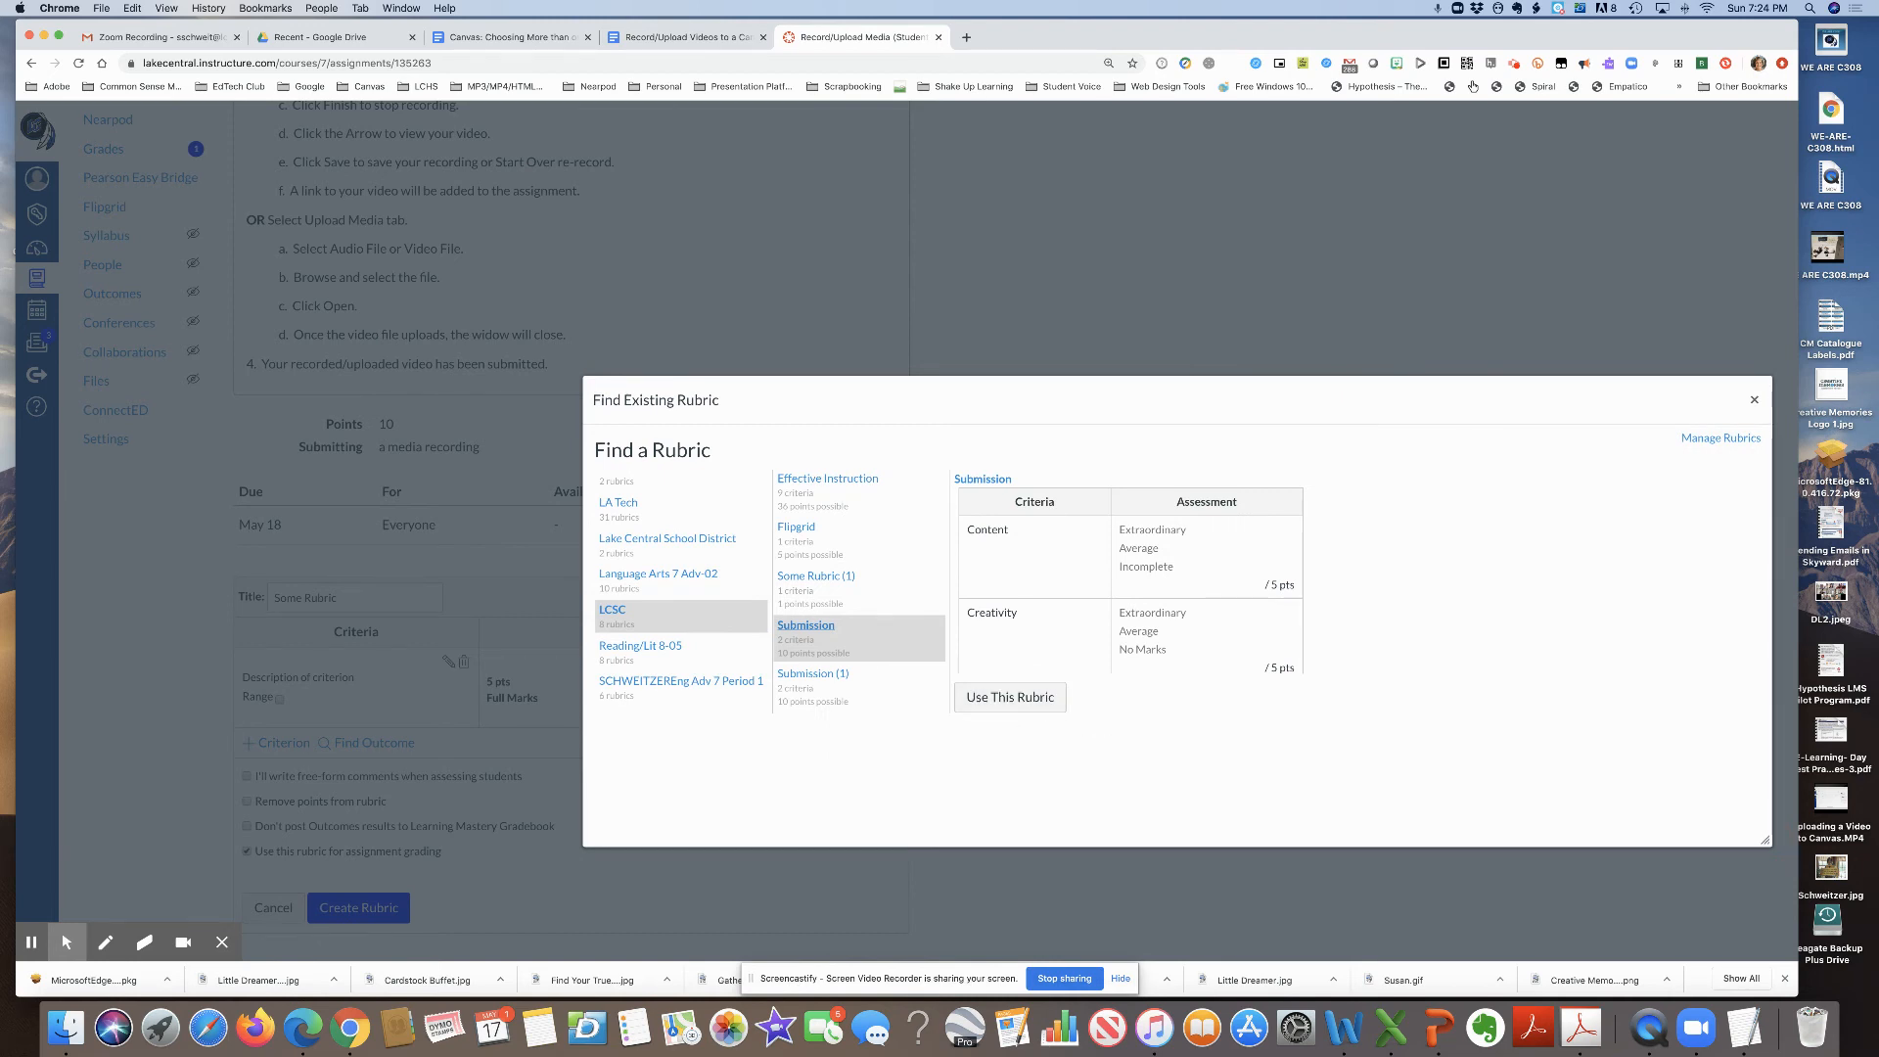
pyautogui.click(1015, 702)
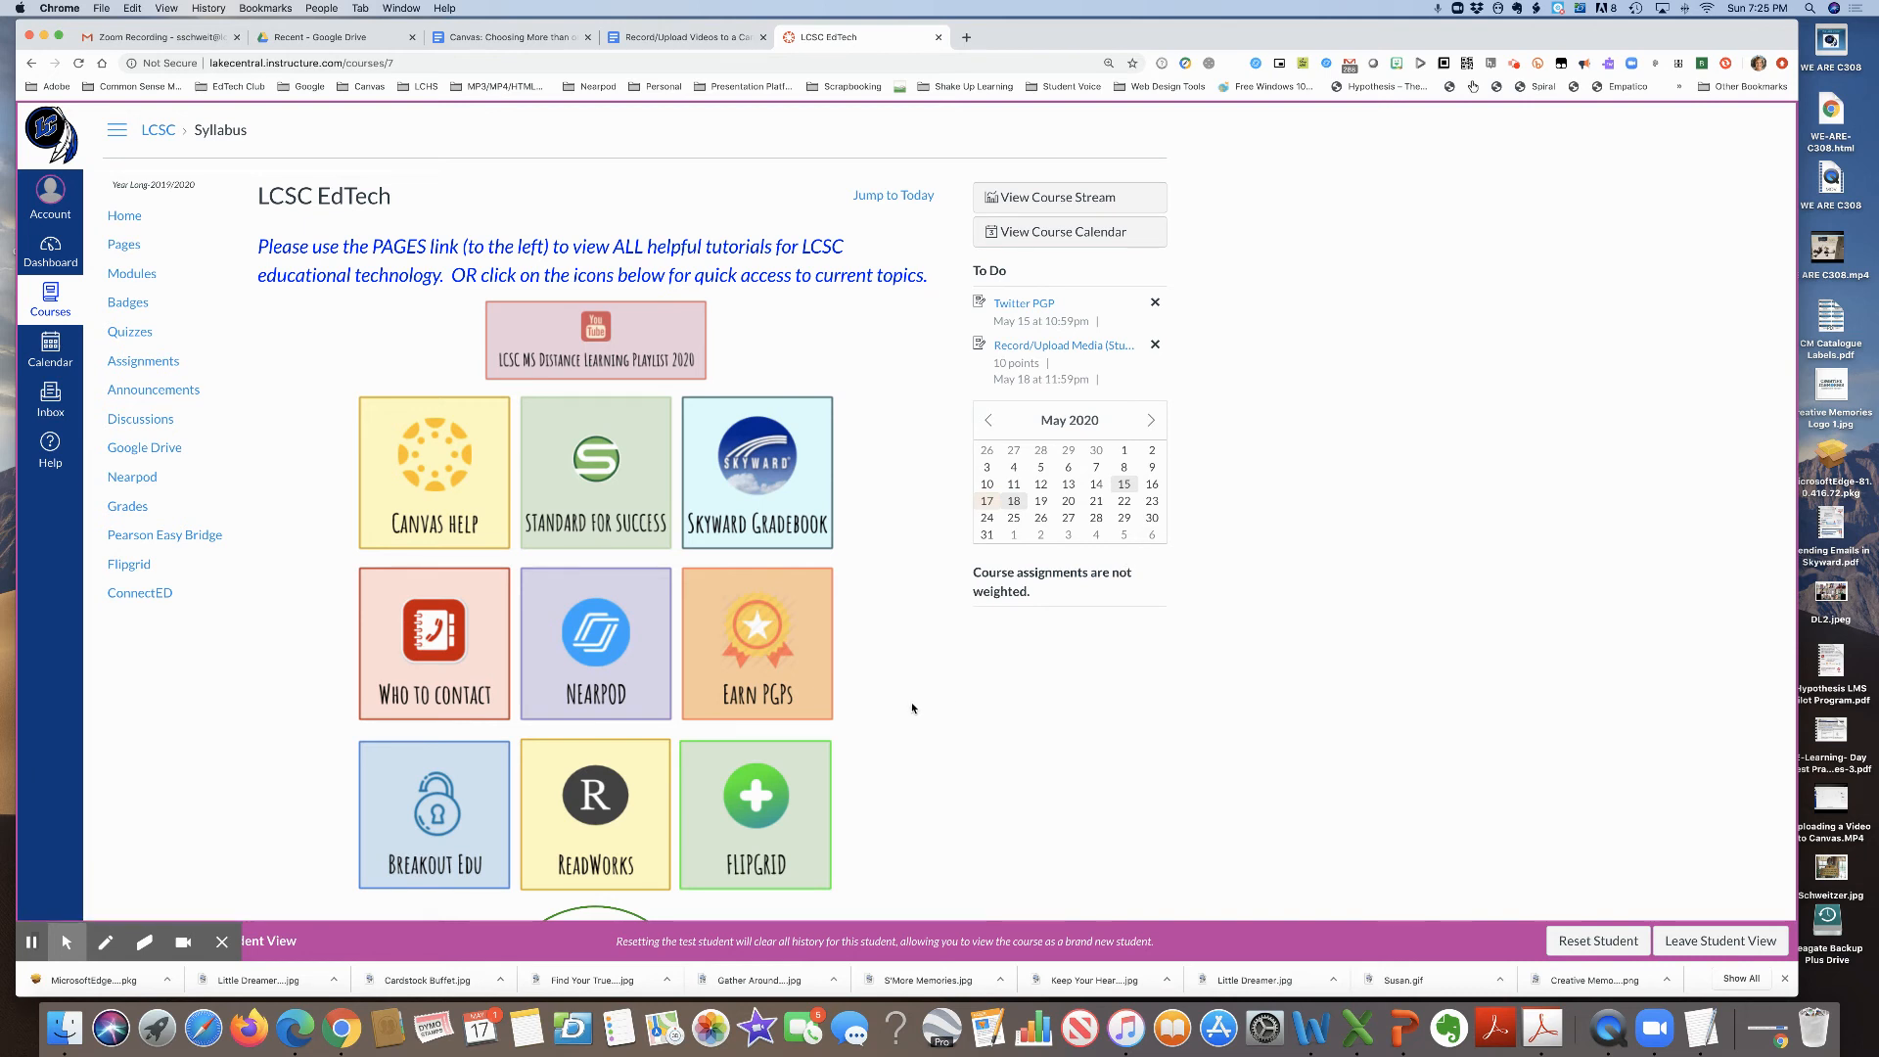
# Step: Open the Record/Upload Media (Student Sample Assignment) in Student View and begin a submission
pyautogui.click(144, 365)
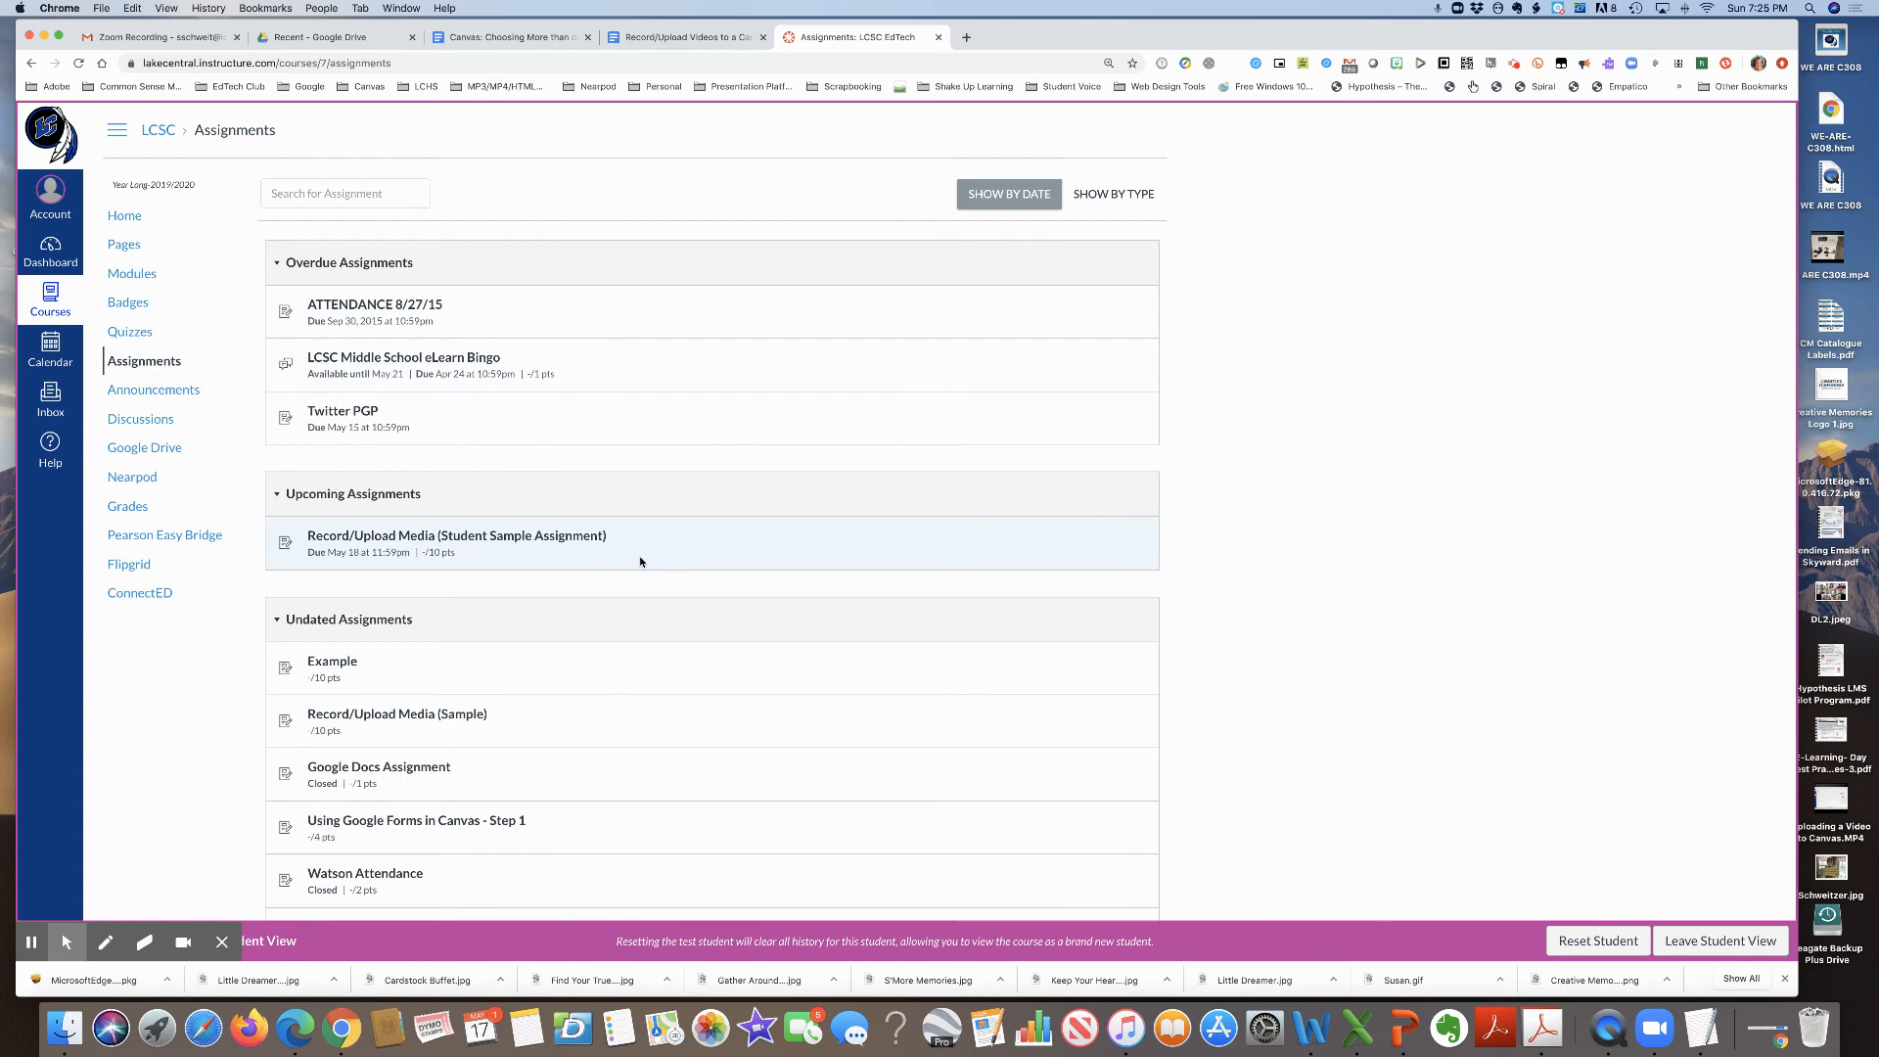
pyautogui.click(458, 539)
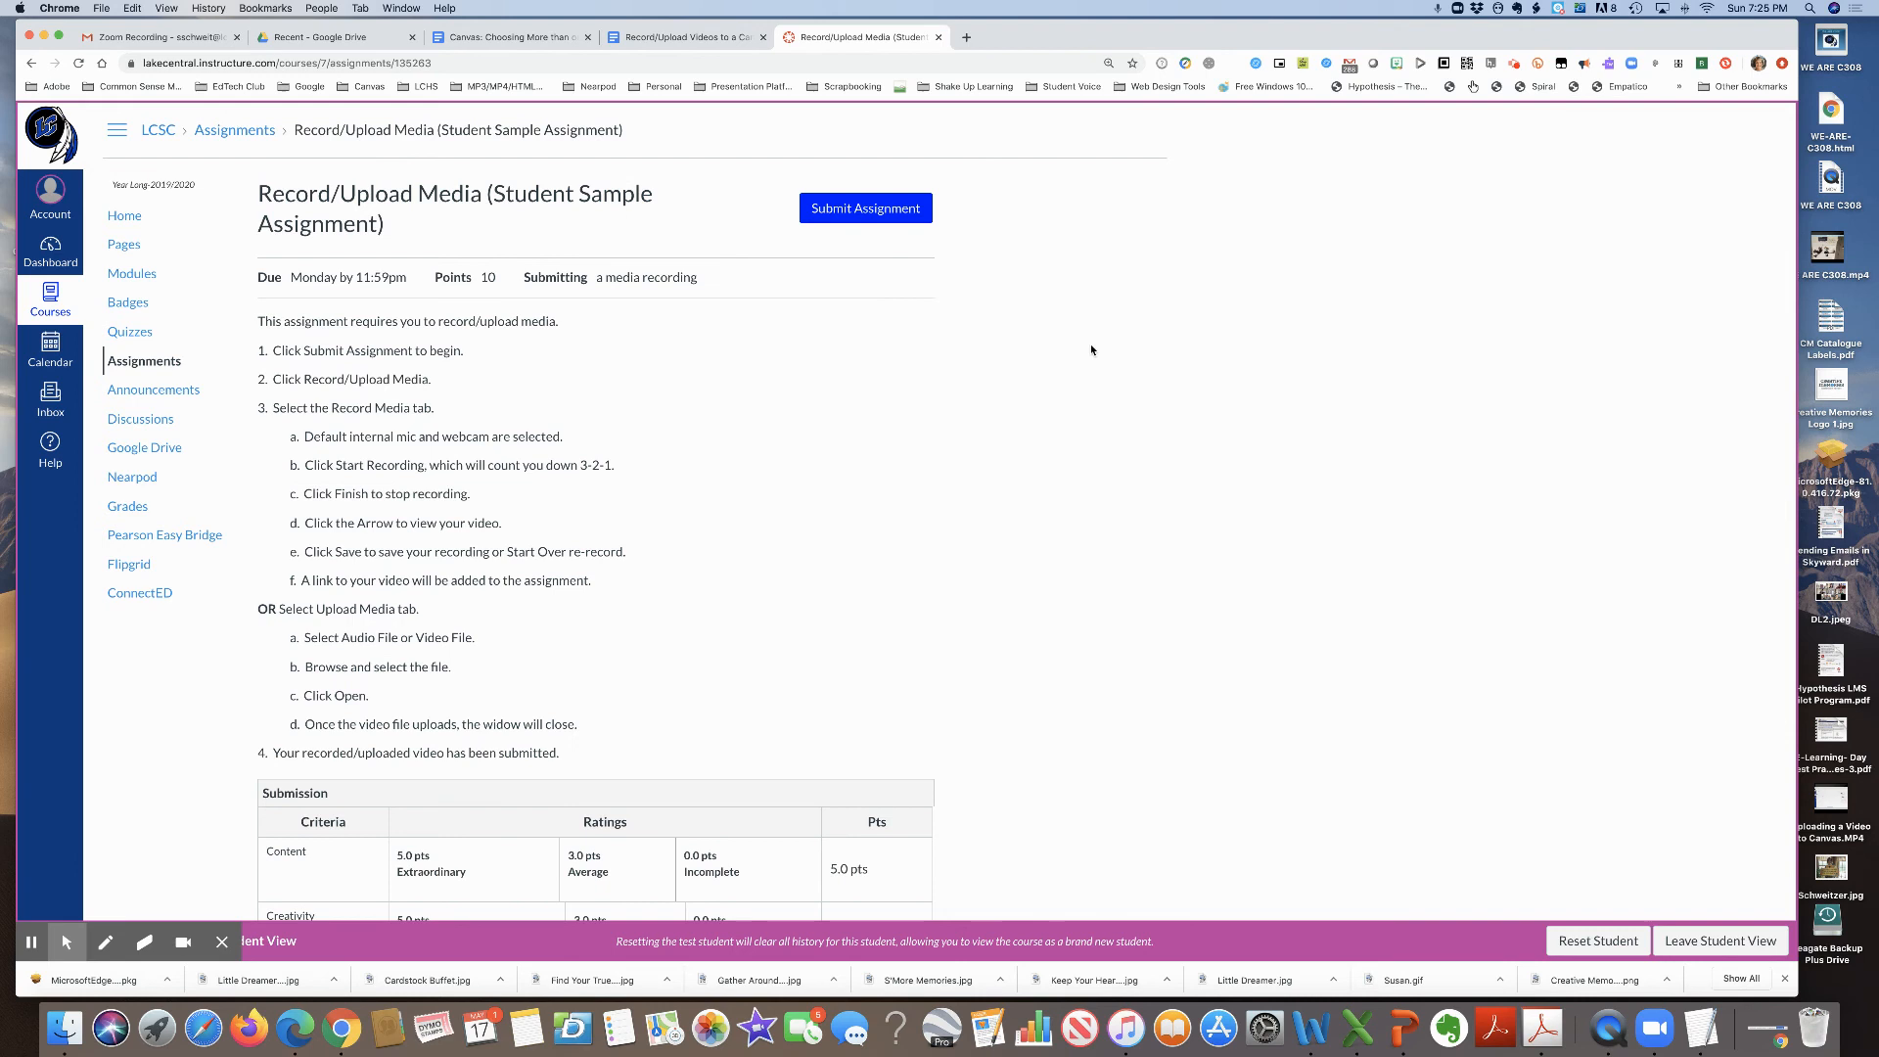
pyautogui.click(881, 210)
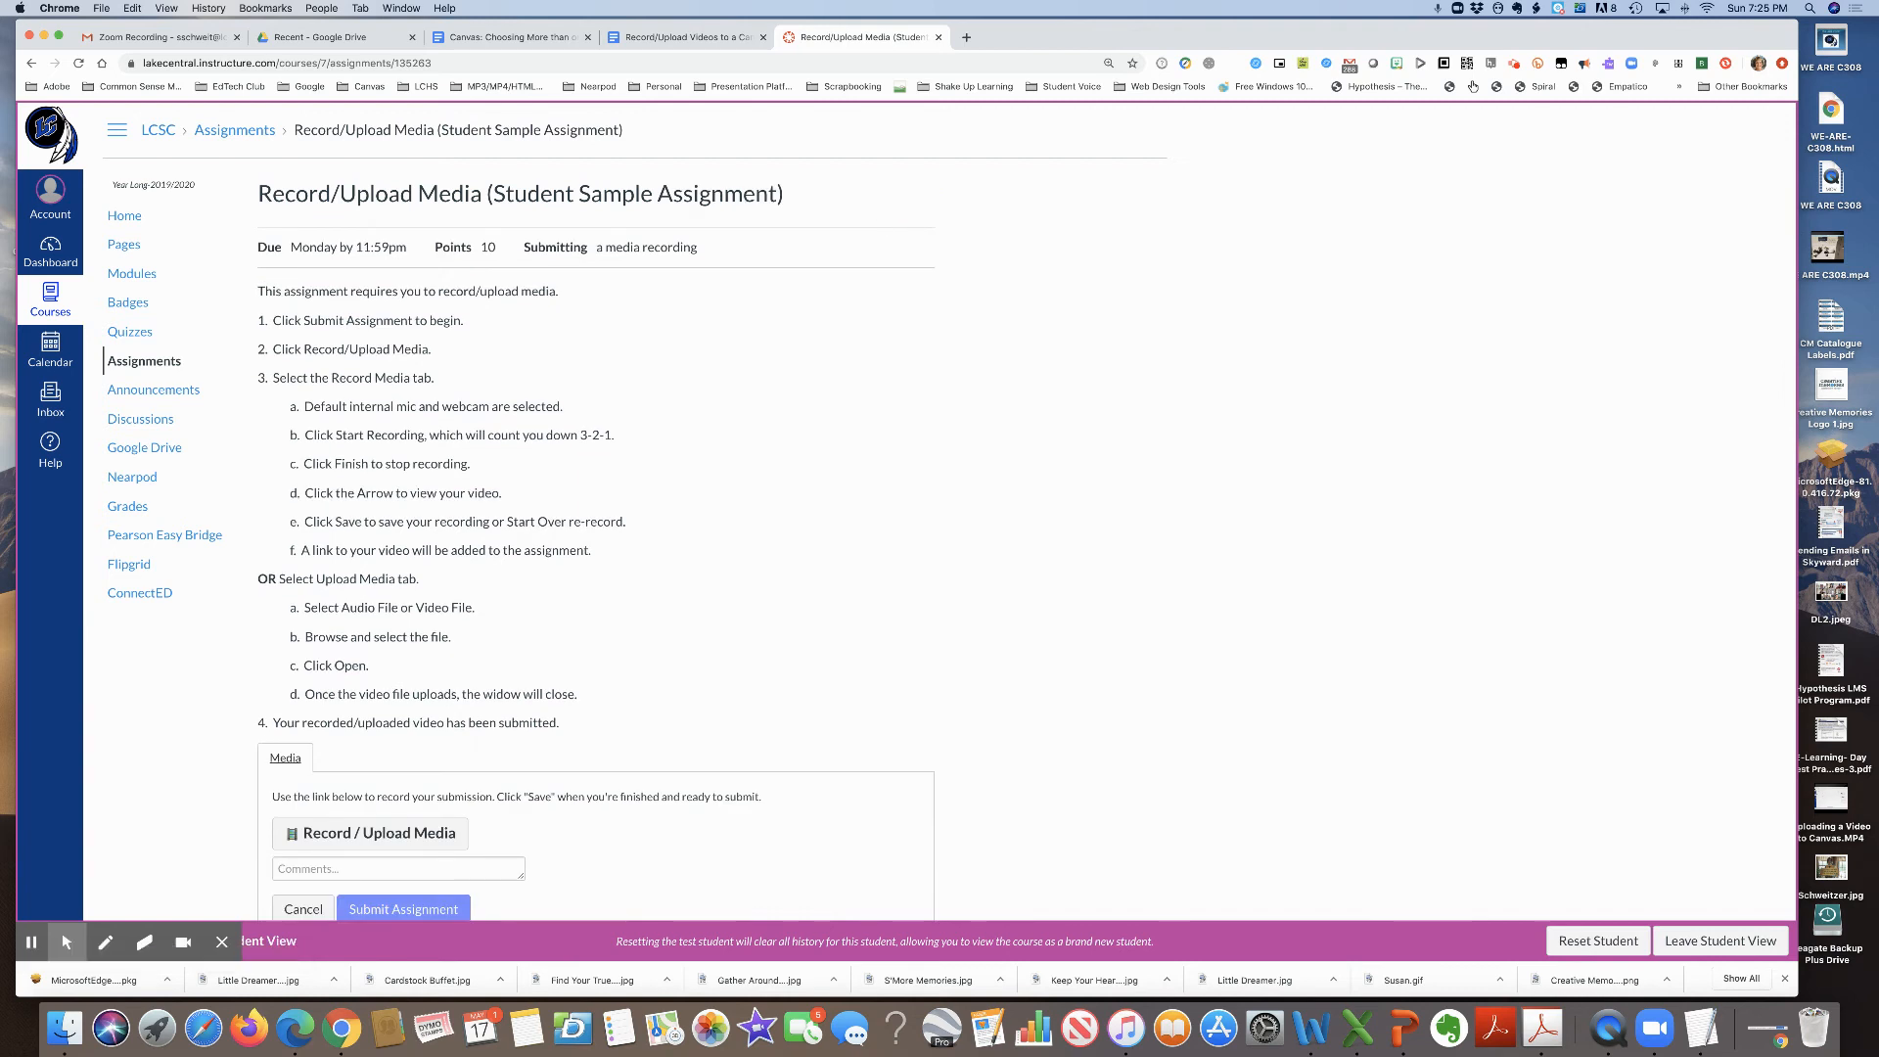
# Step: Record and save a webcam video of about 4 seconds, and submit it as the assignment's media recording
pyautogui.scroll(-5, 940, 519)
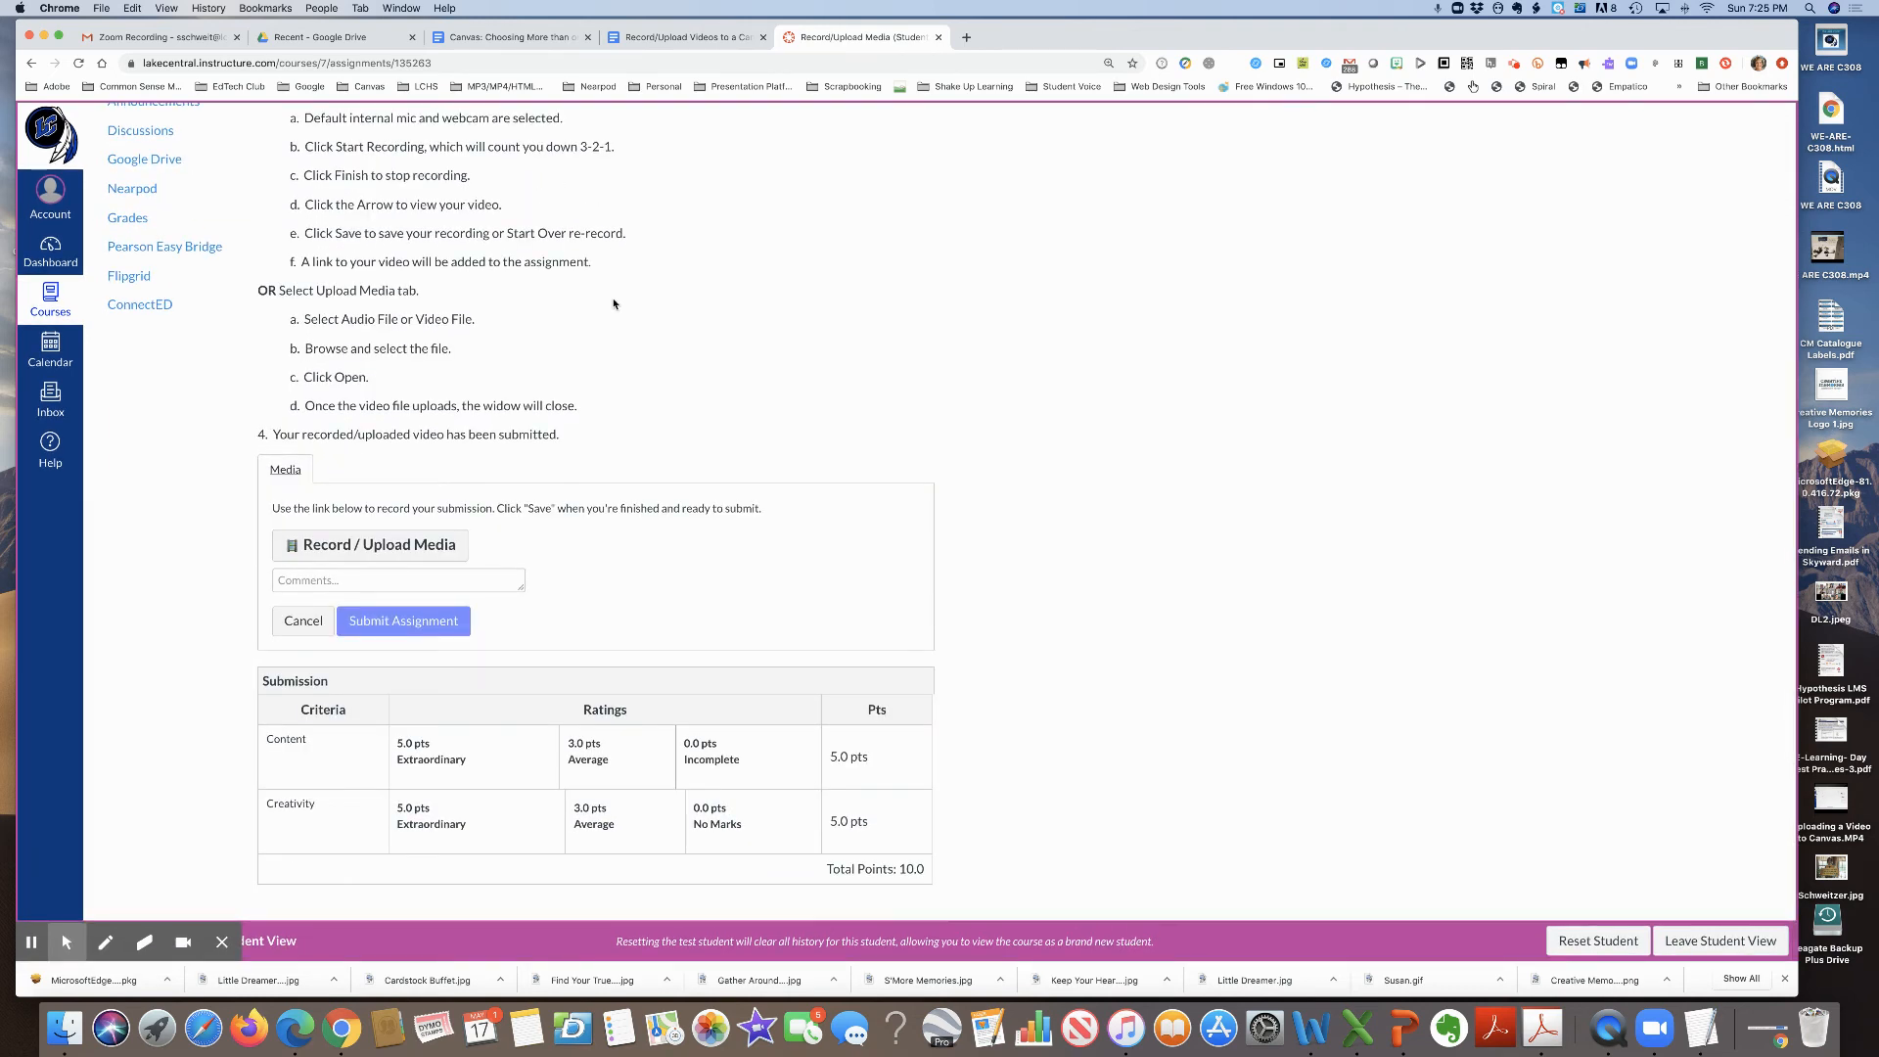
pyautogui.click(388, 549)
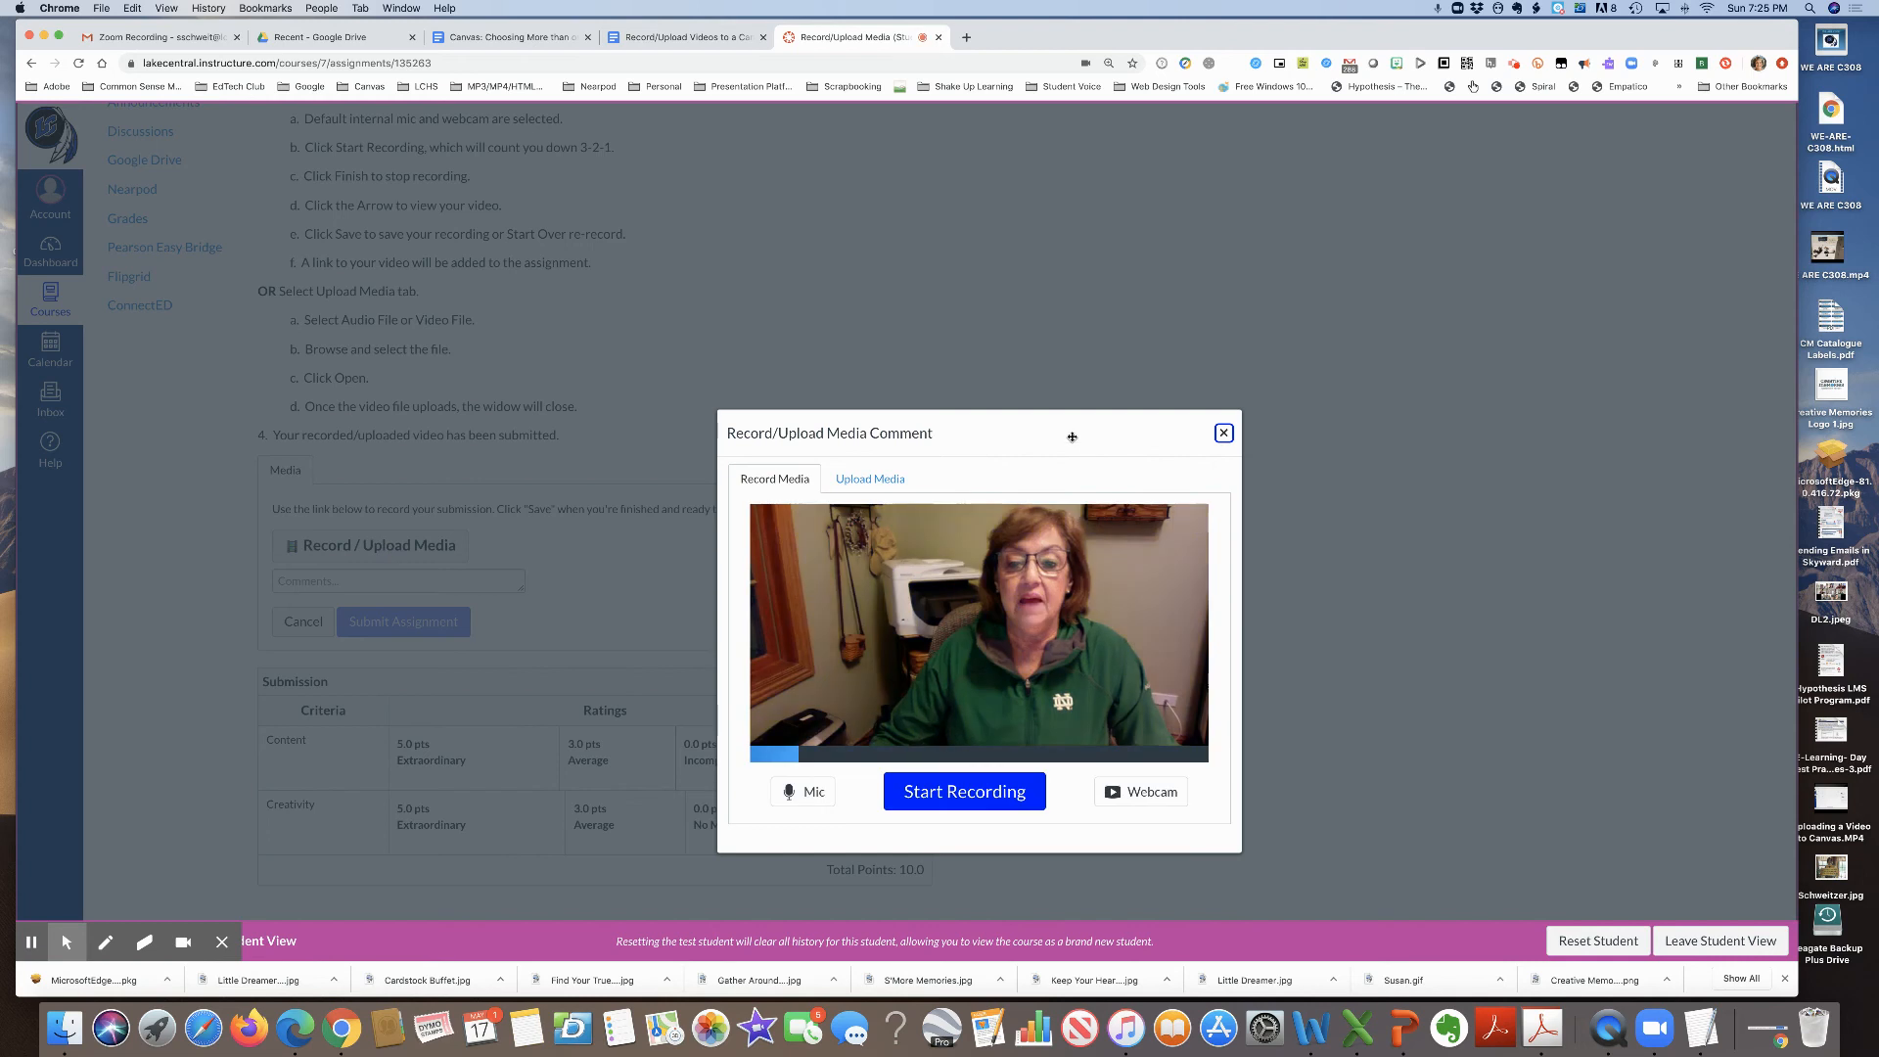
pyautogui.moveTo(1071, 436); pyautogui.dragTo(1065, 277)
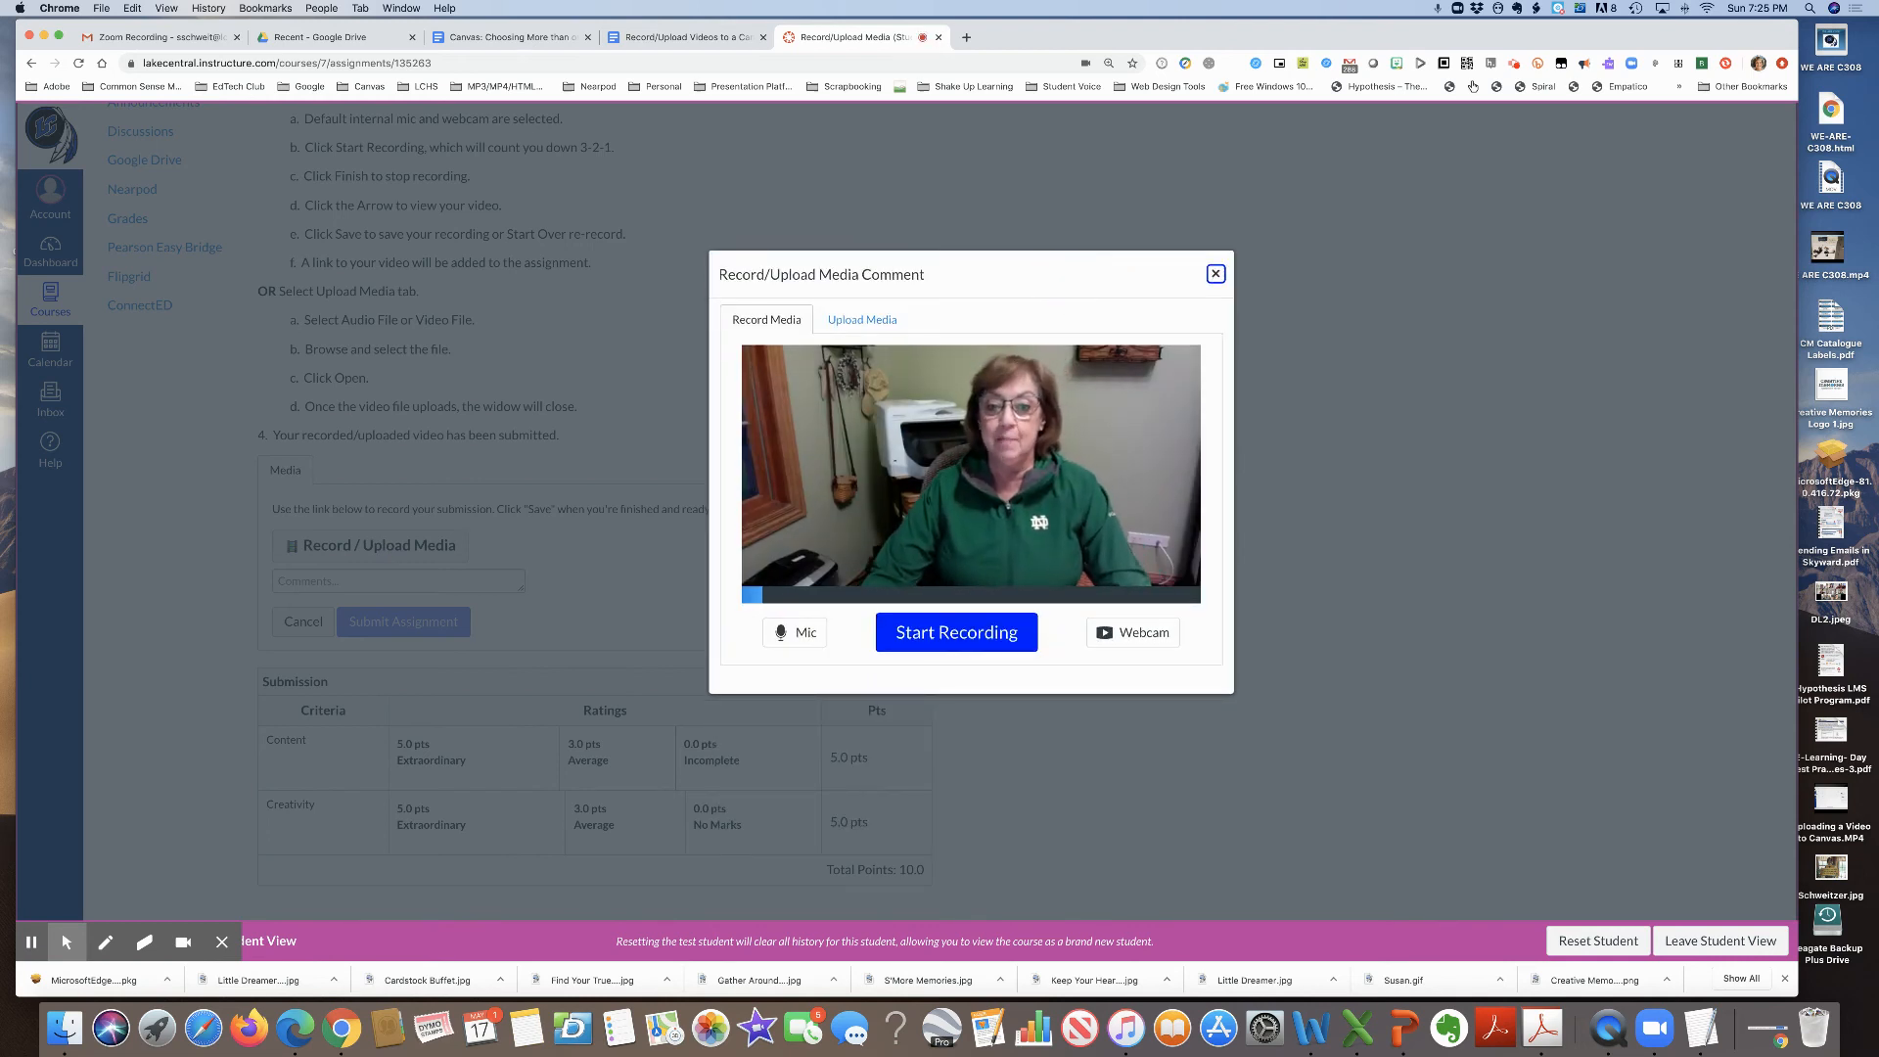
pyautogui.click(945, 635)
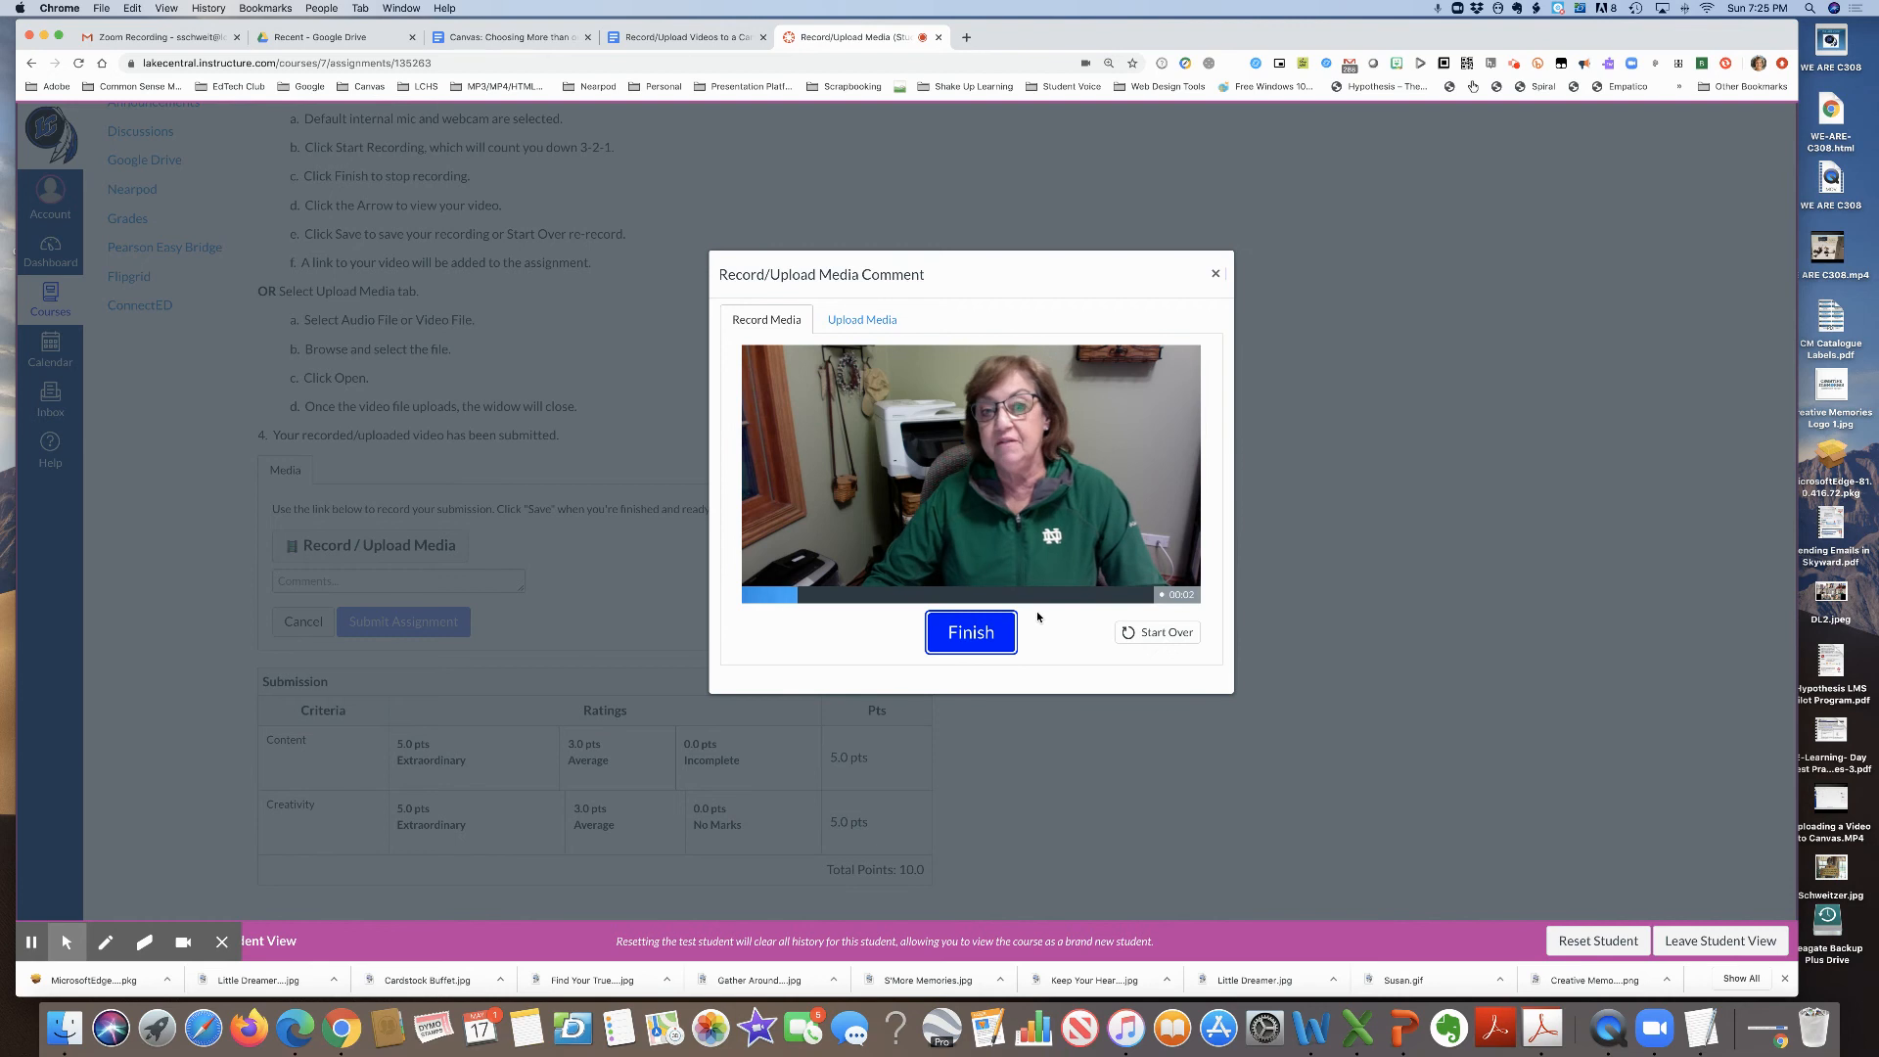
pyautogui.click(980, 643)
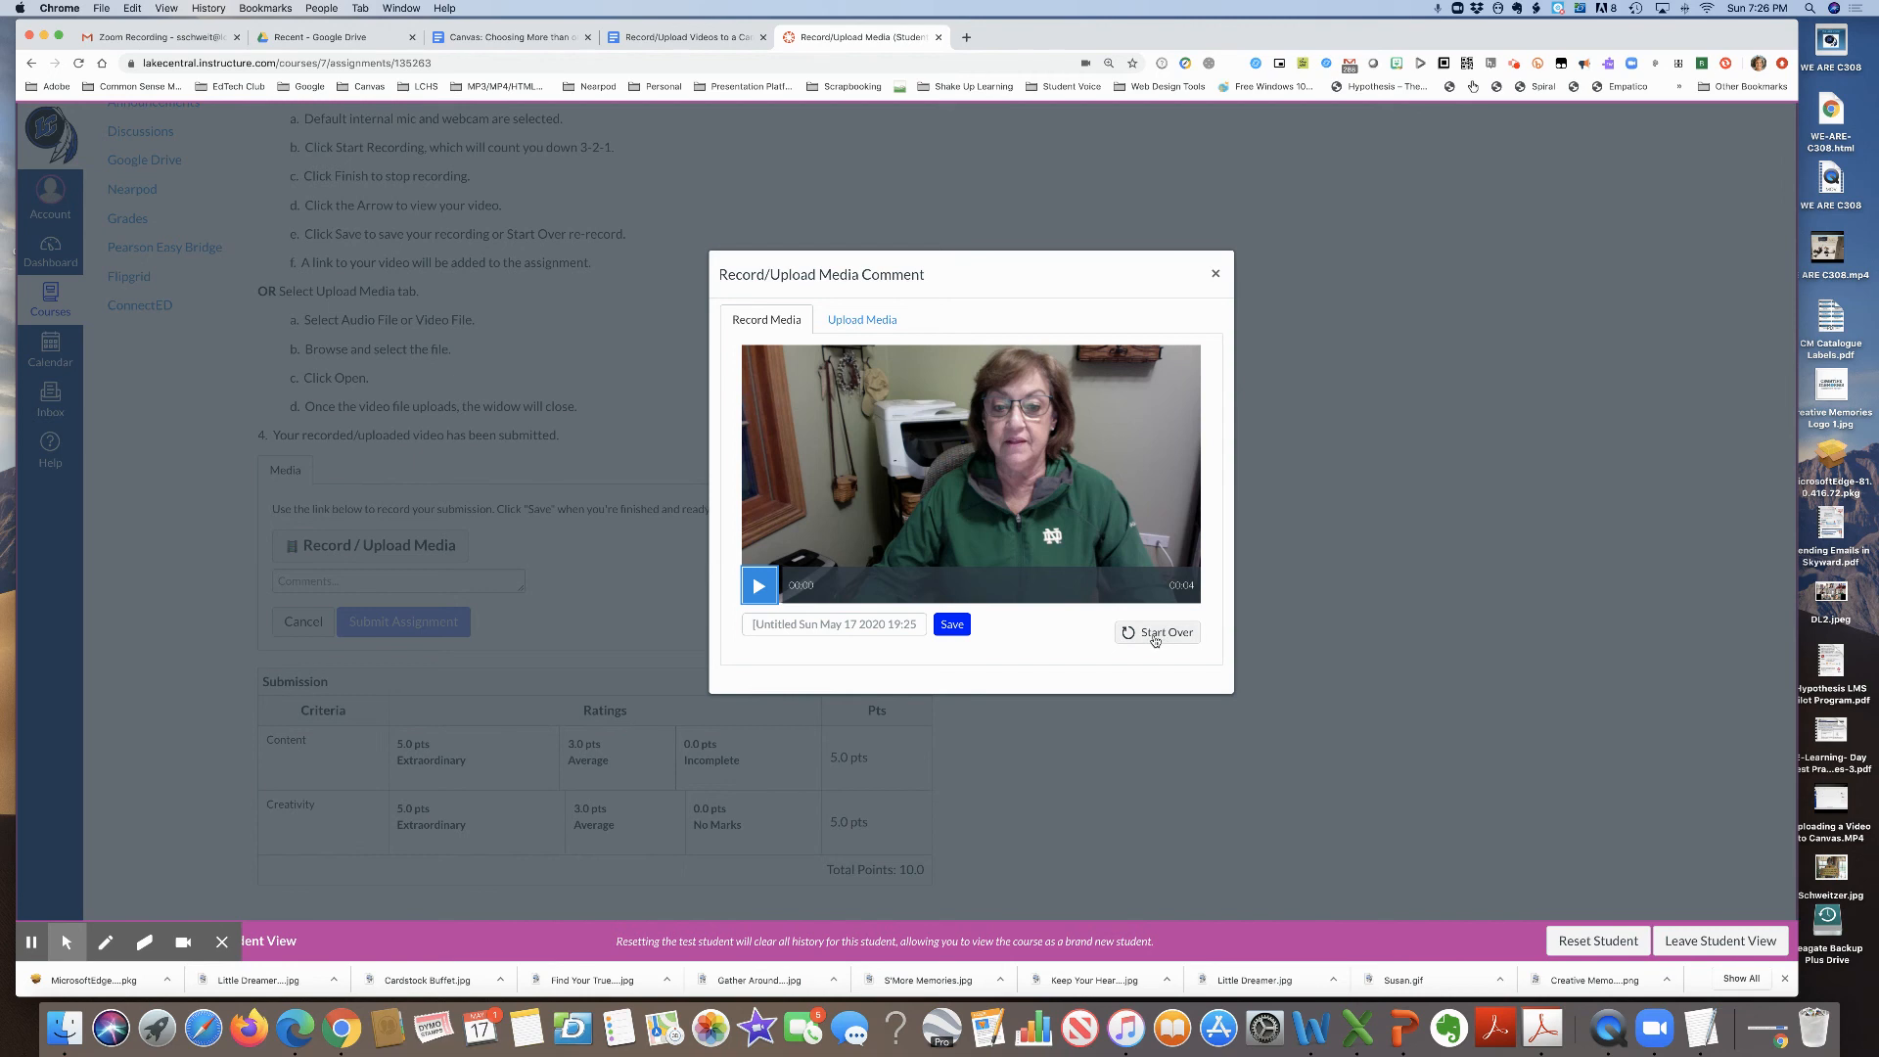
pyautogui.click(954, 626)
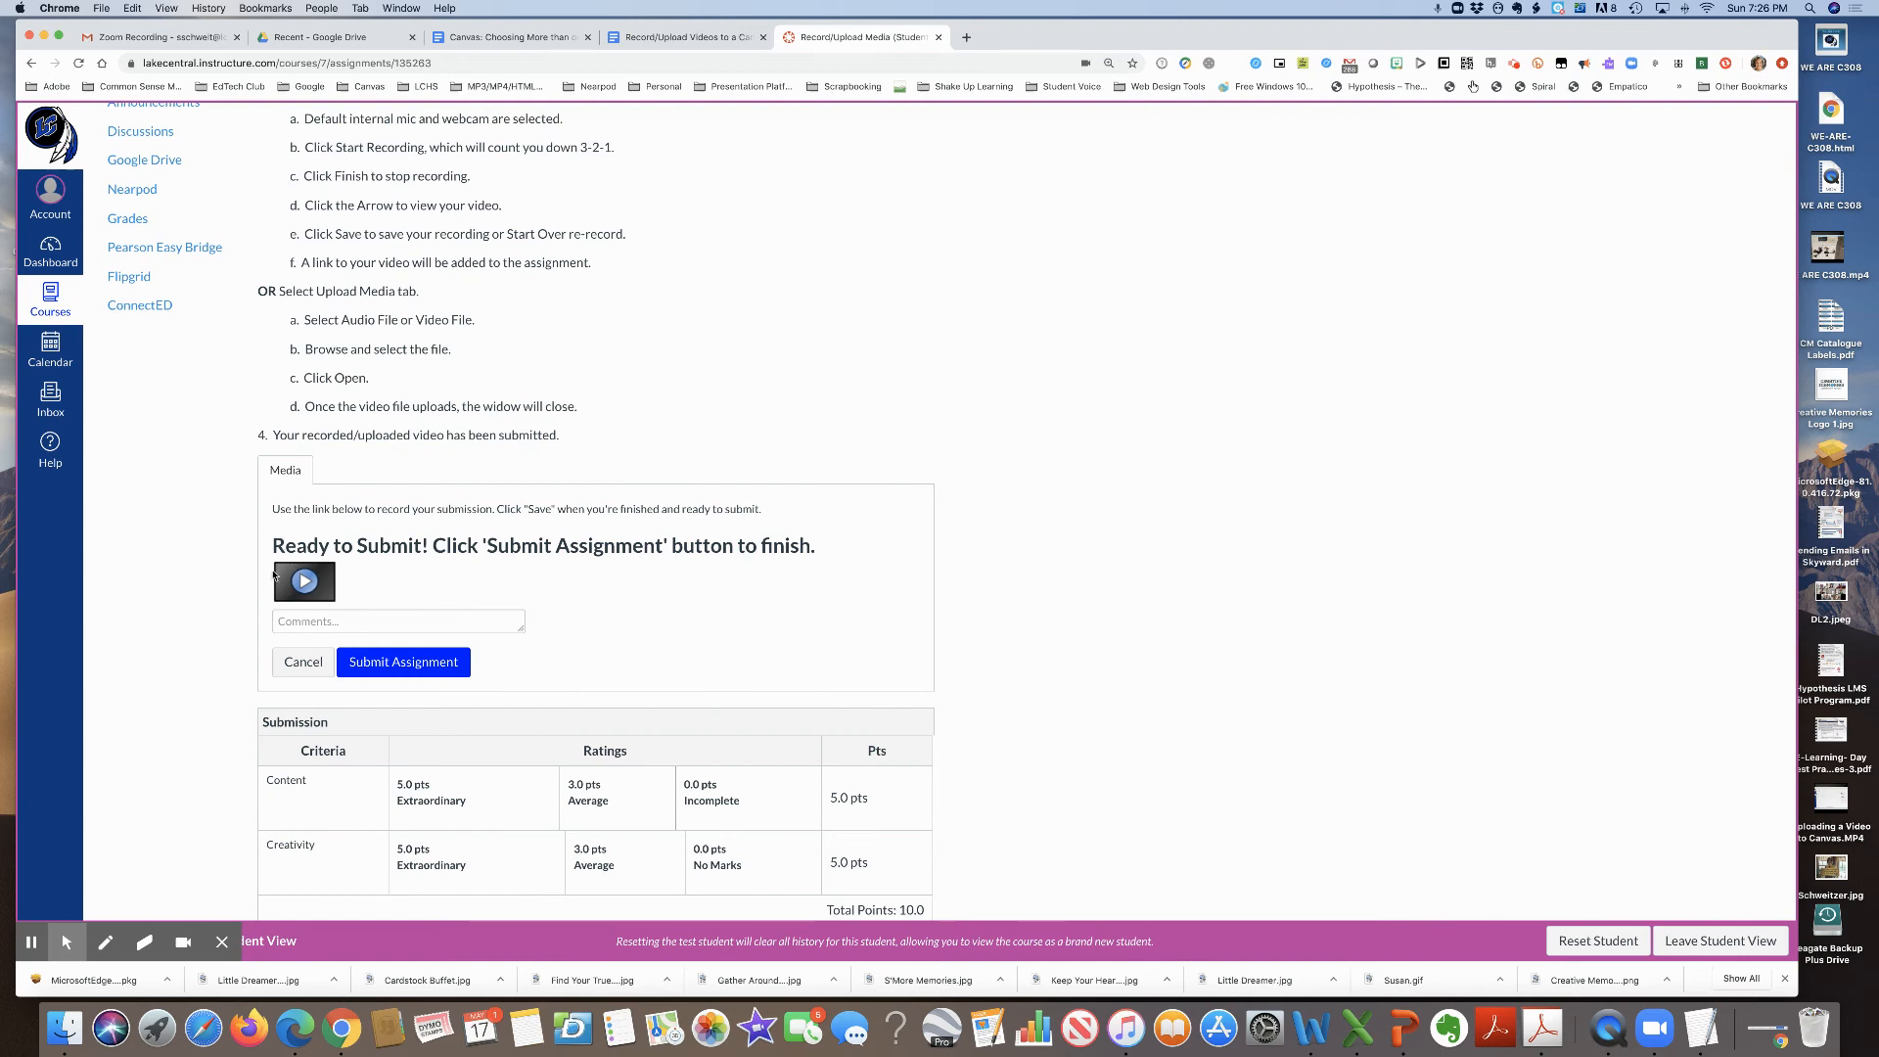
pyautogui.click(423, 663)
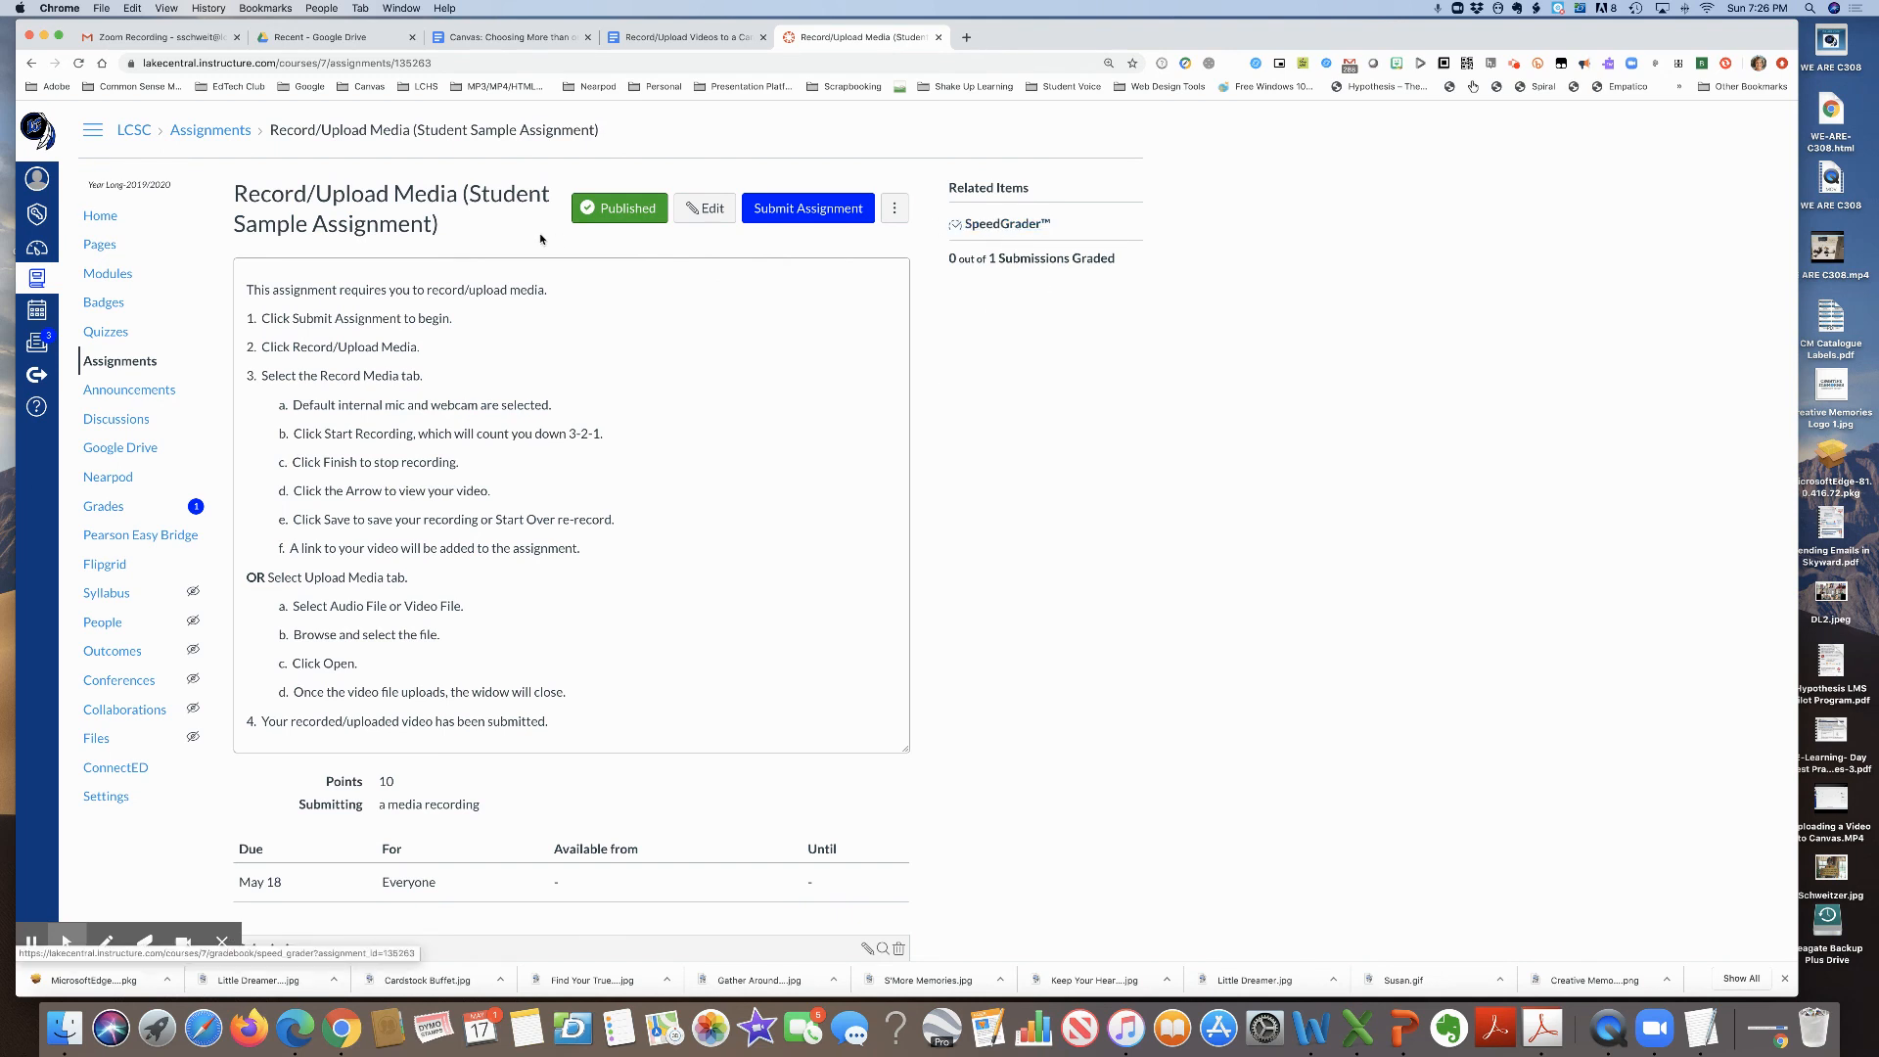
# Step: Open the assignment in SpeedGrader and play part of the test student's media recording, pausing it
pyautogui.click(989, 227)
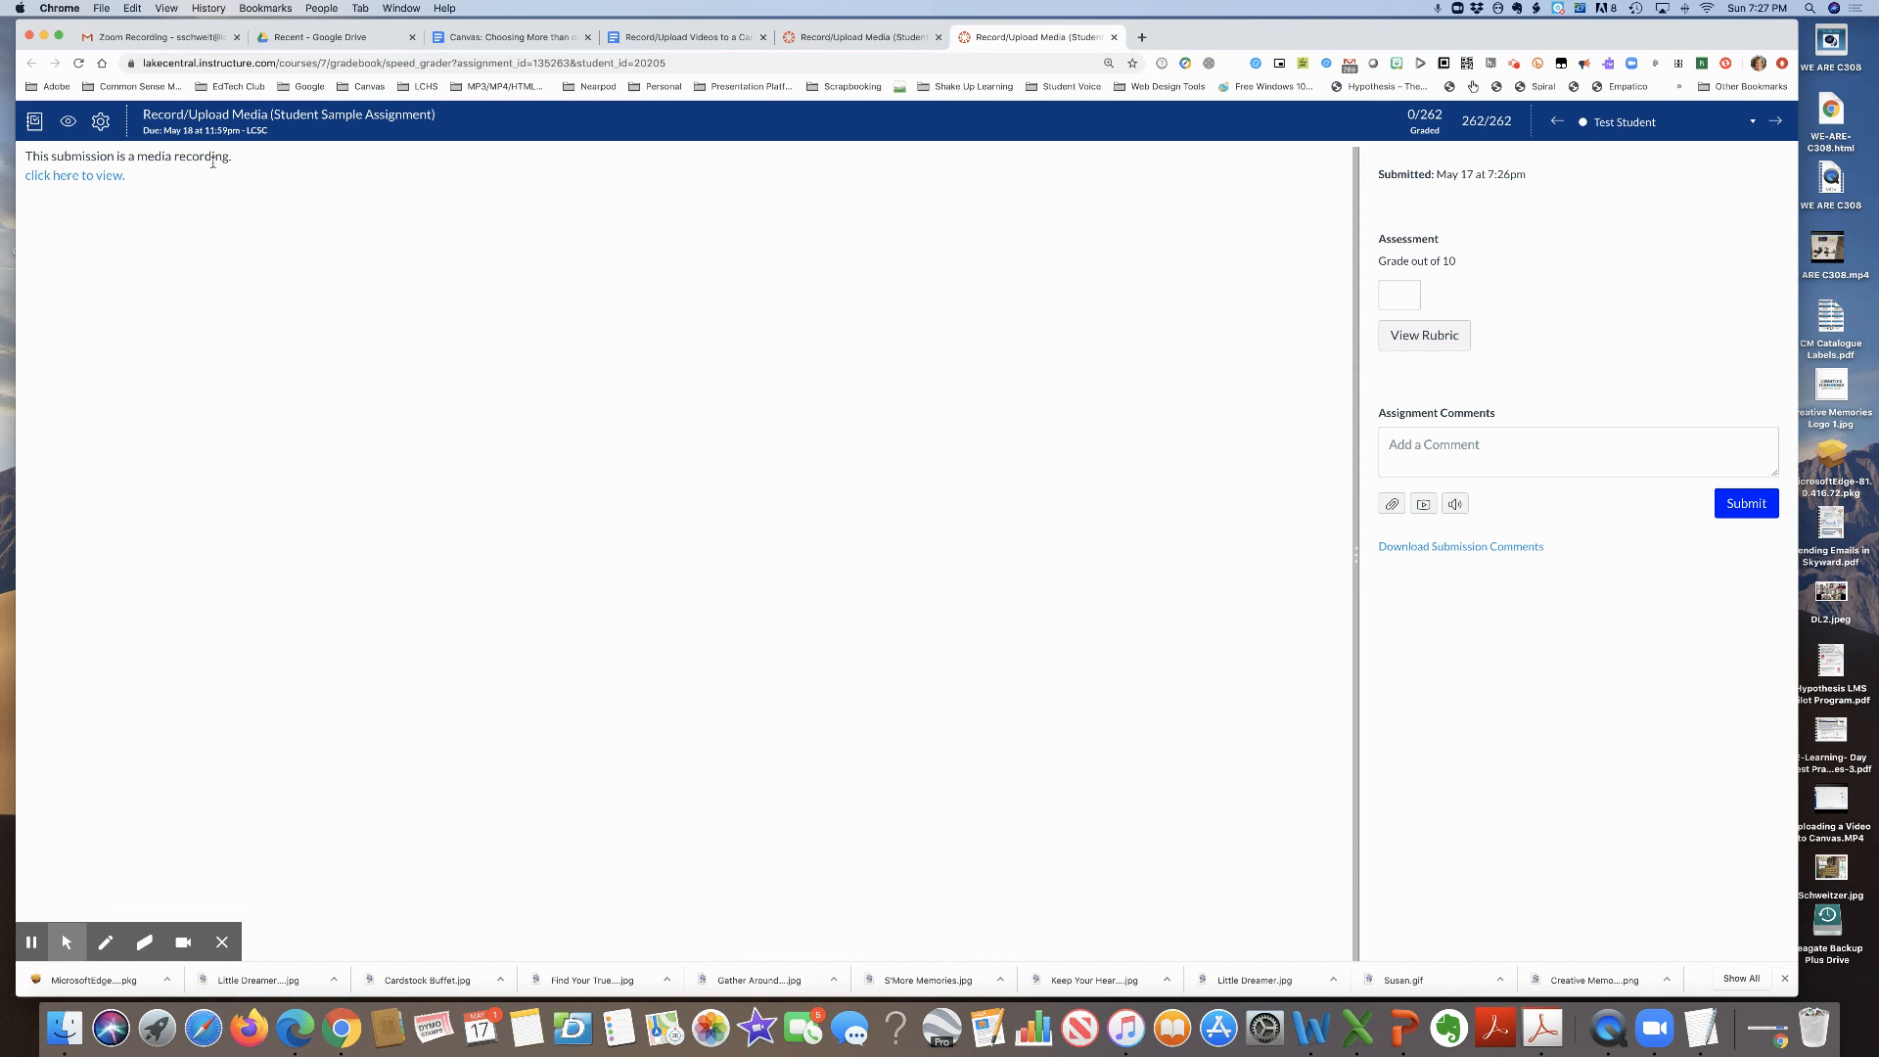
pyautogui.click(70, 176)
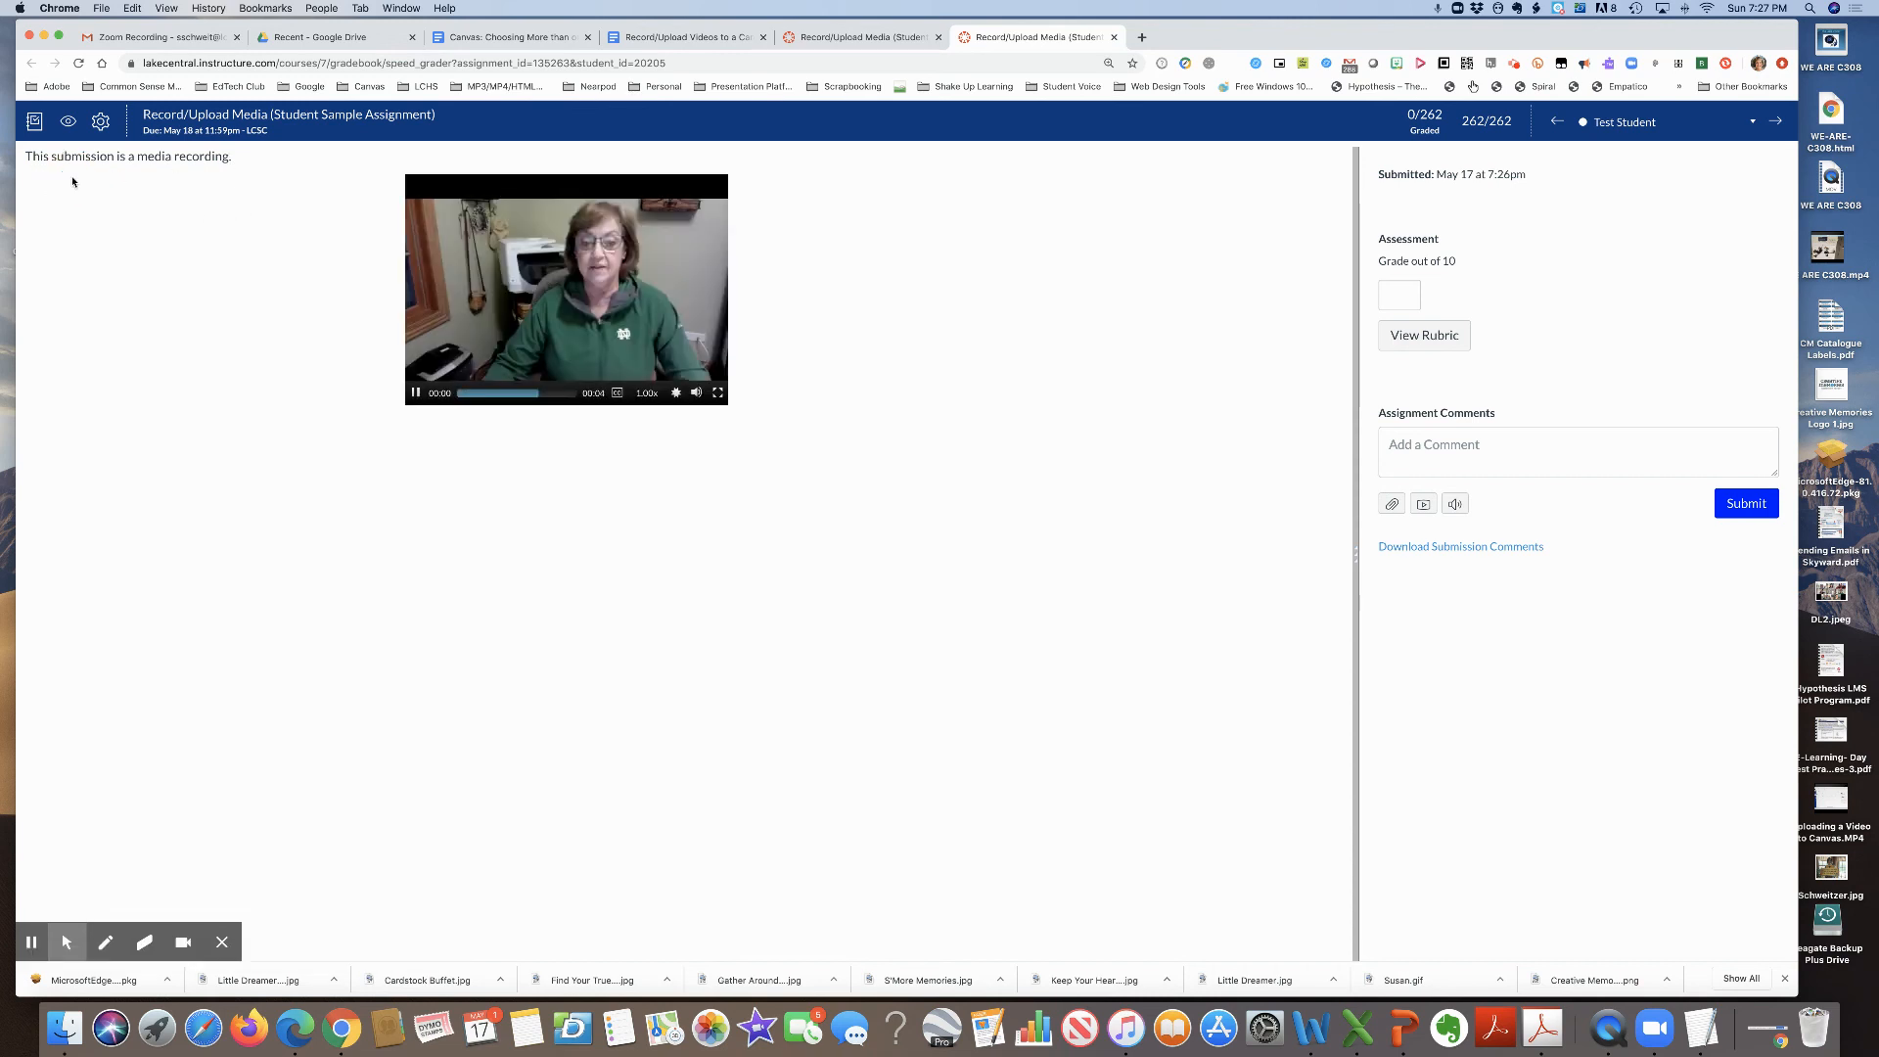
pyautogui.click(416, 392)
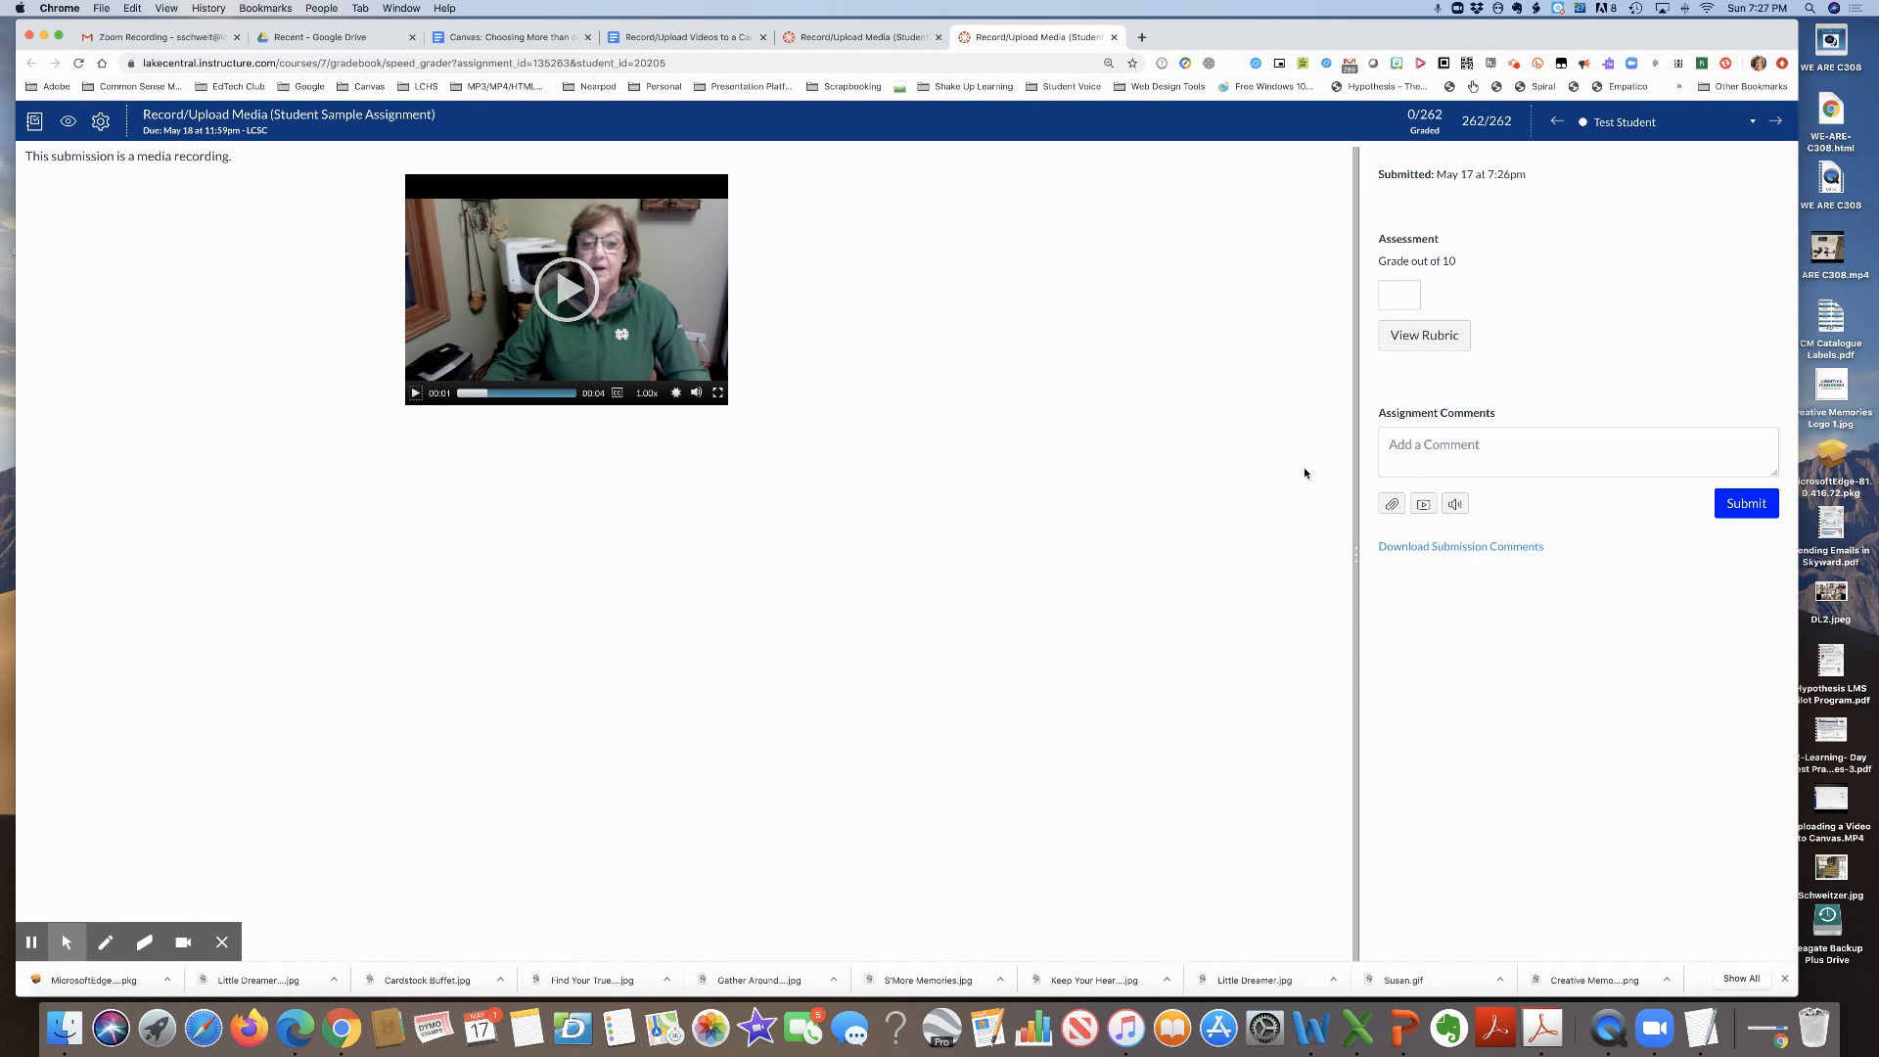
# Step: Open the rubric, widen the grading area, rate Content and Creativity as Extraordinary at 5 points each, and save the rubric assessment
pyautogui.click(1419, 337)
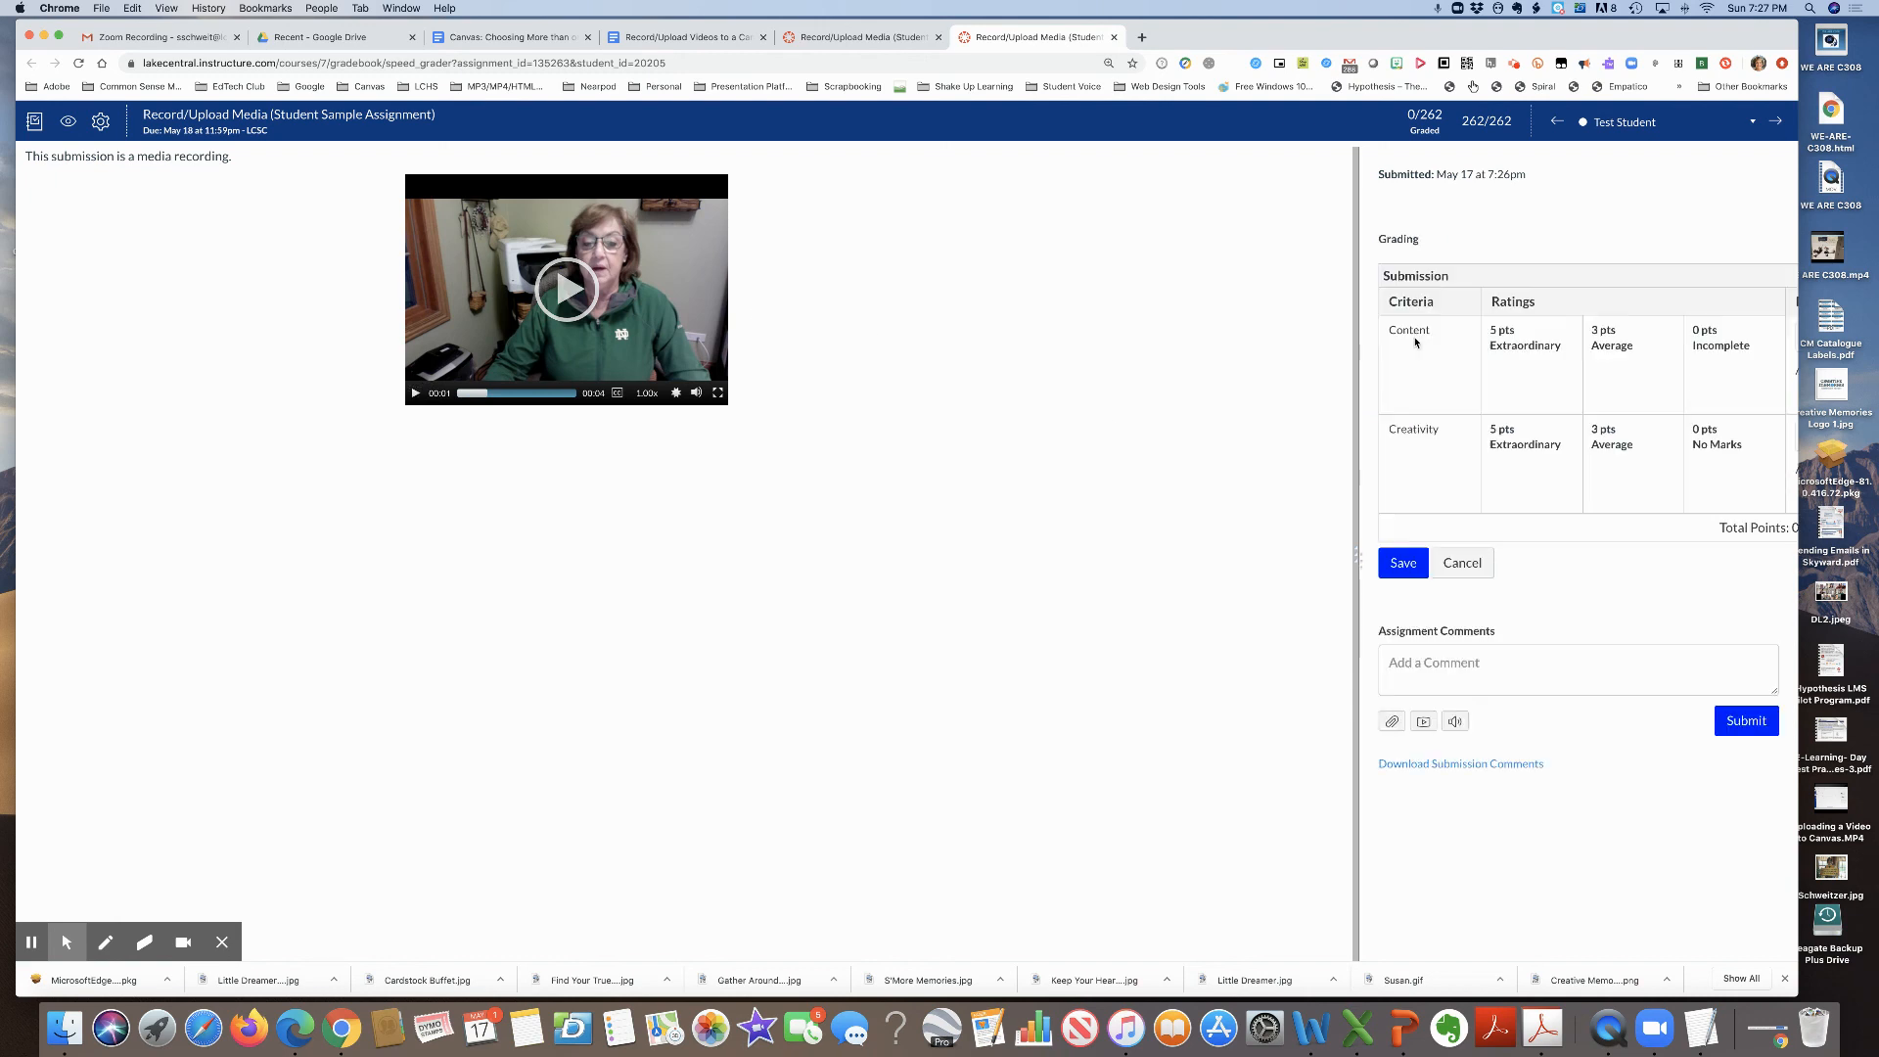
pyautogui.moveTo(1358, 563); pyautogui.dragTo(1105, 592)
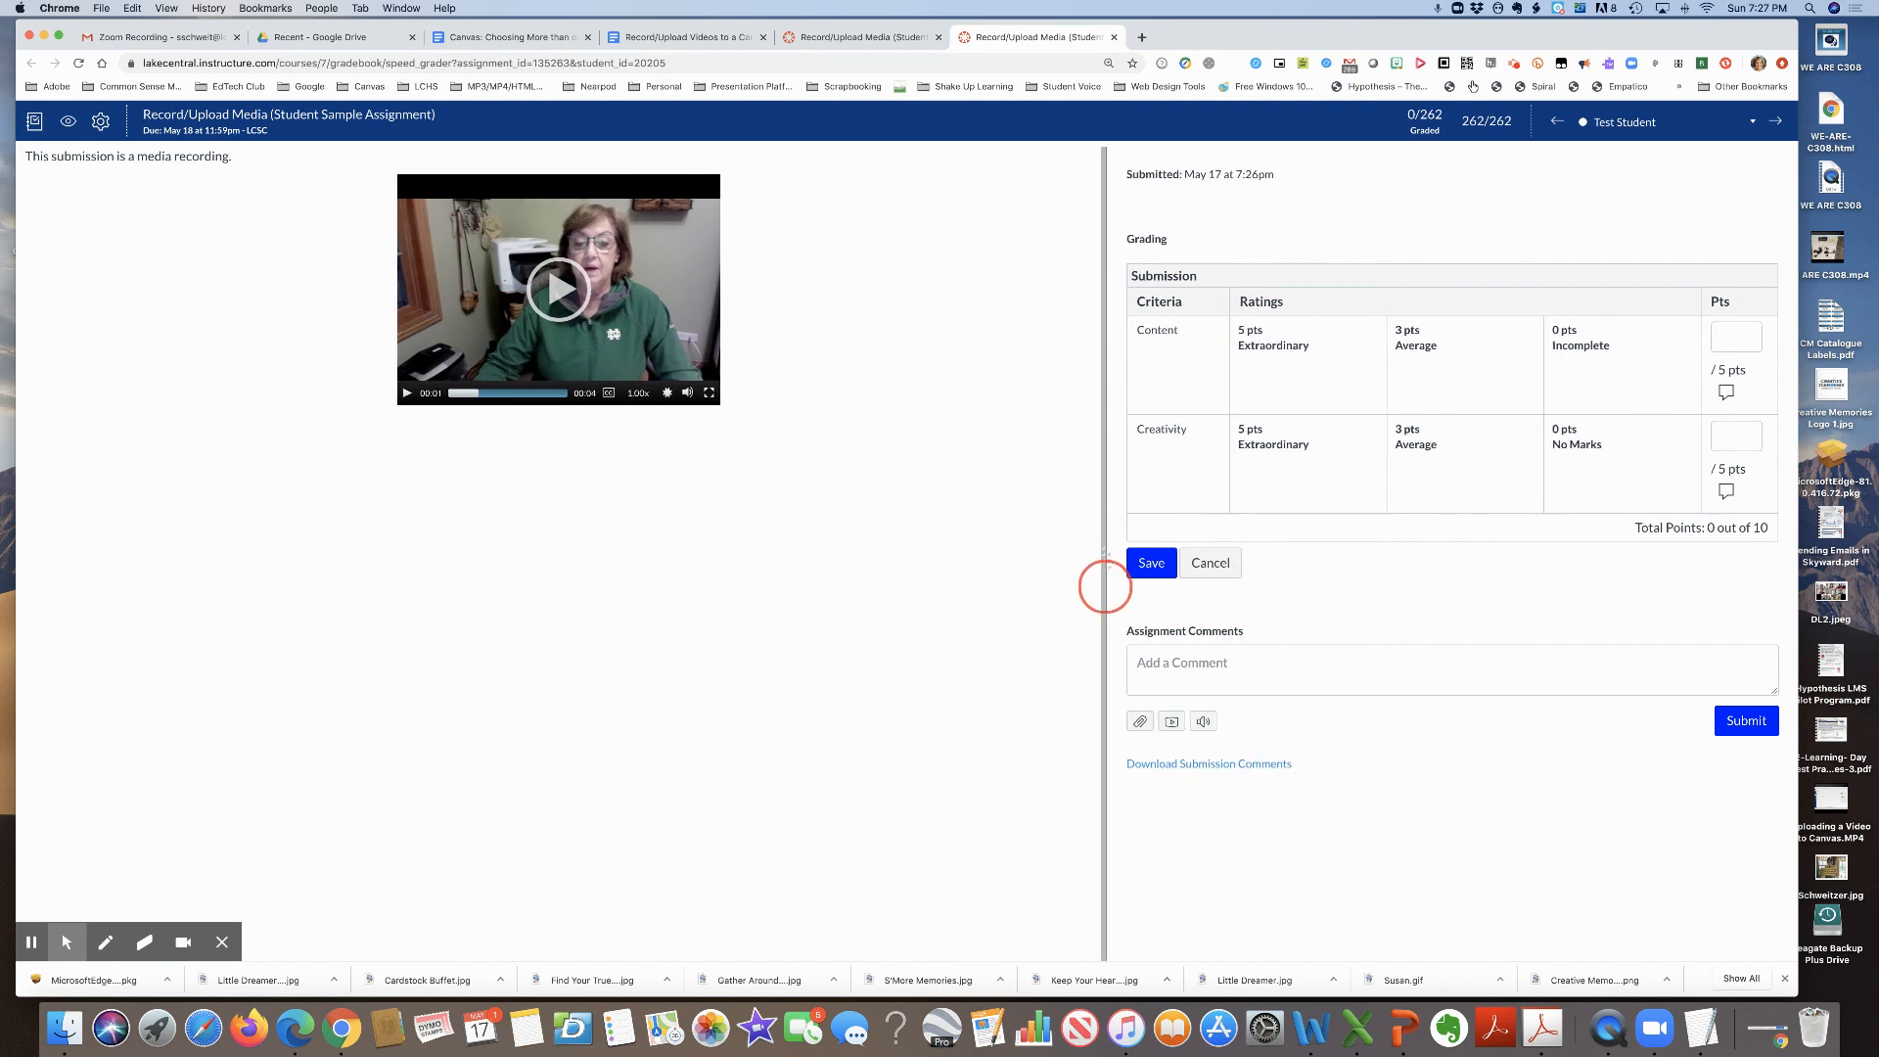
pyautogui.moveTo(1105, 588); pyautogui.dragTo(977, 587)
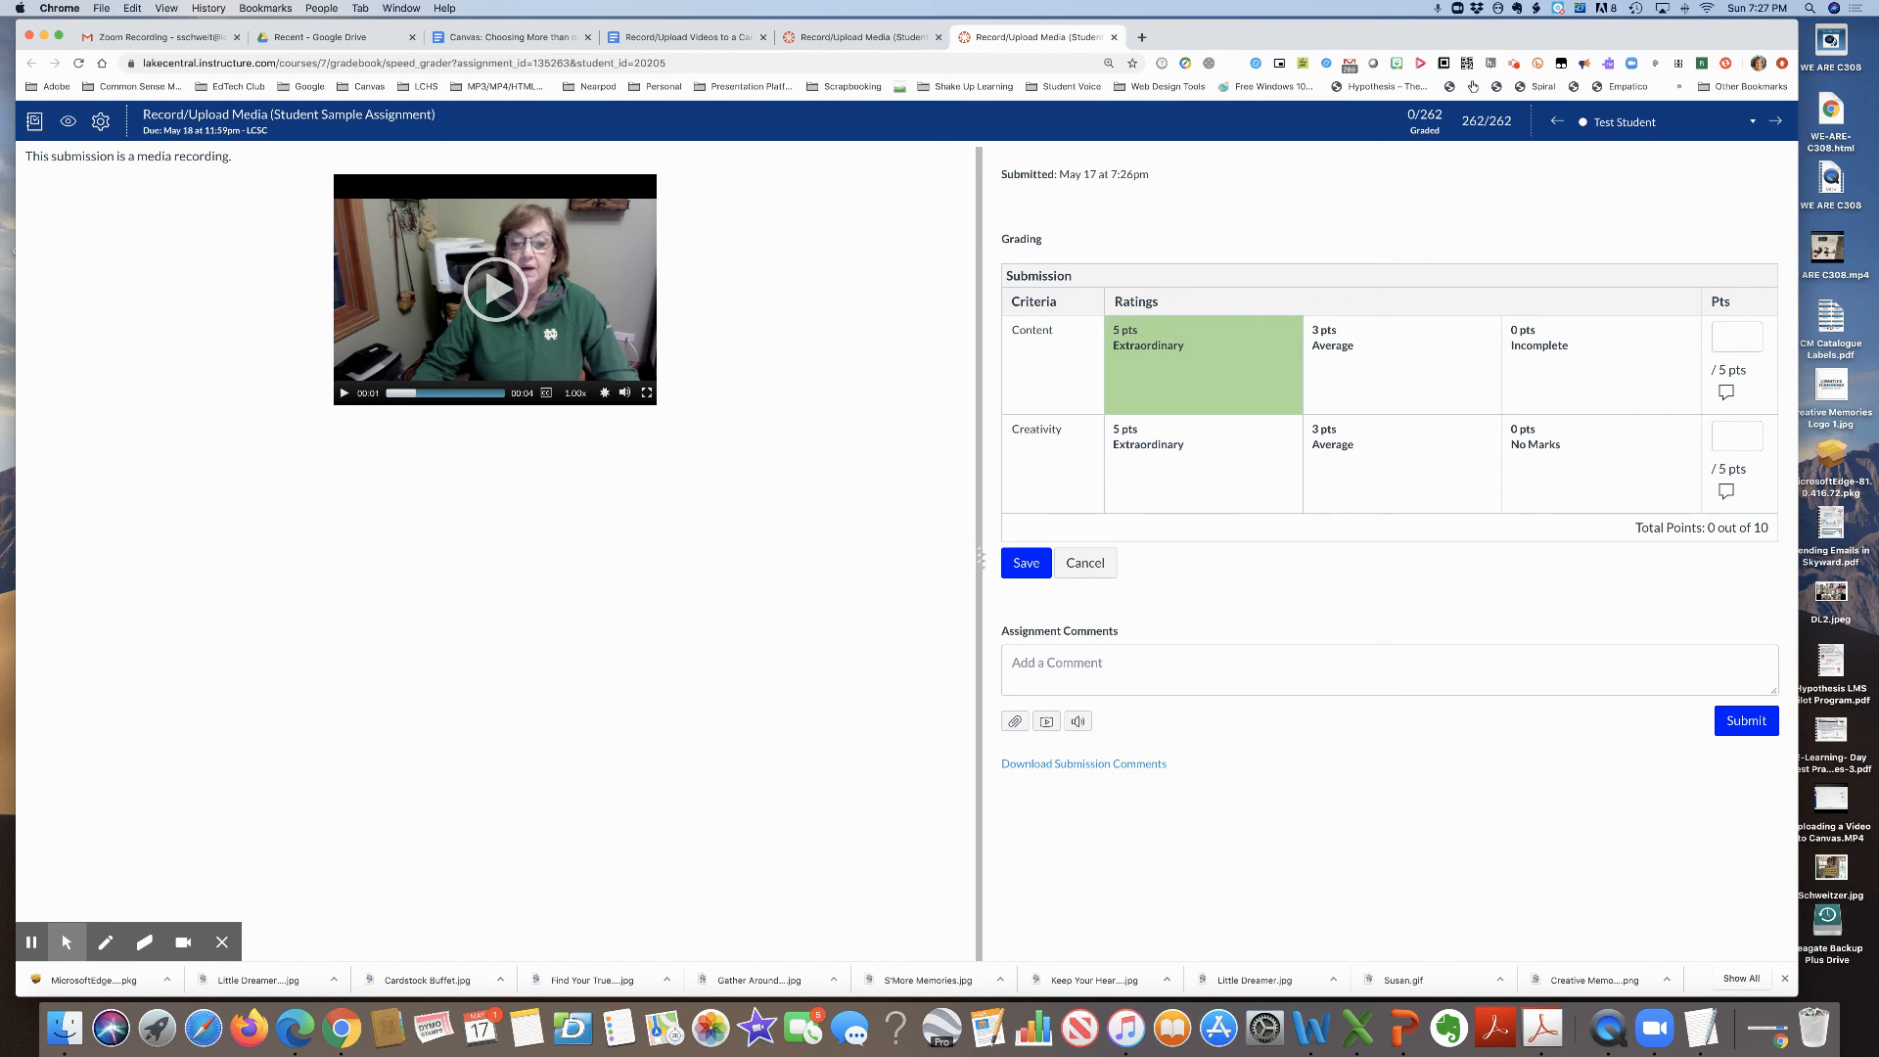
pyautogui.click(1224, 359)
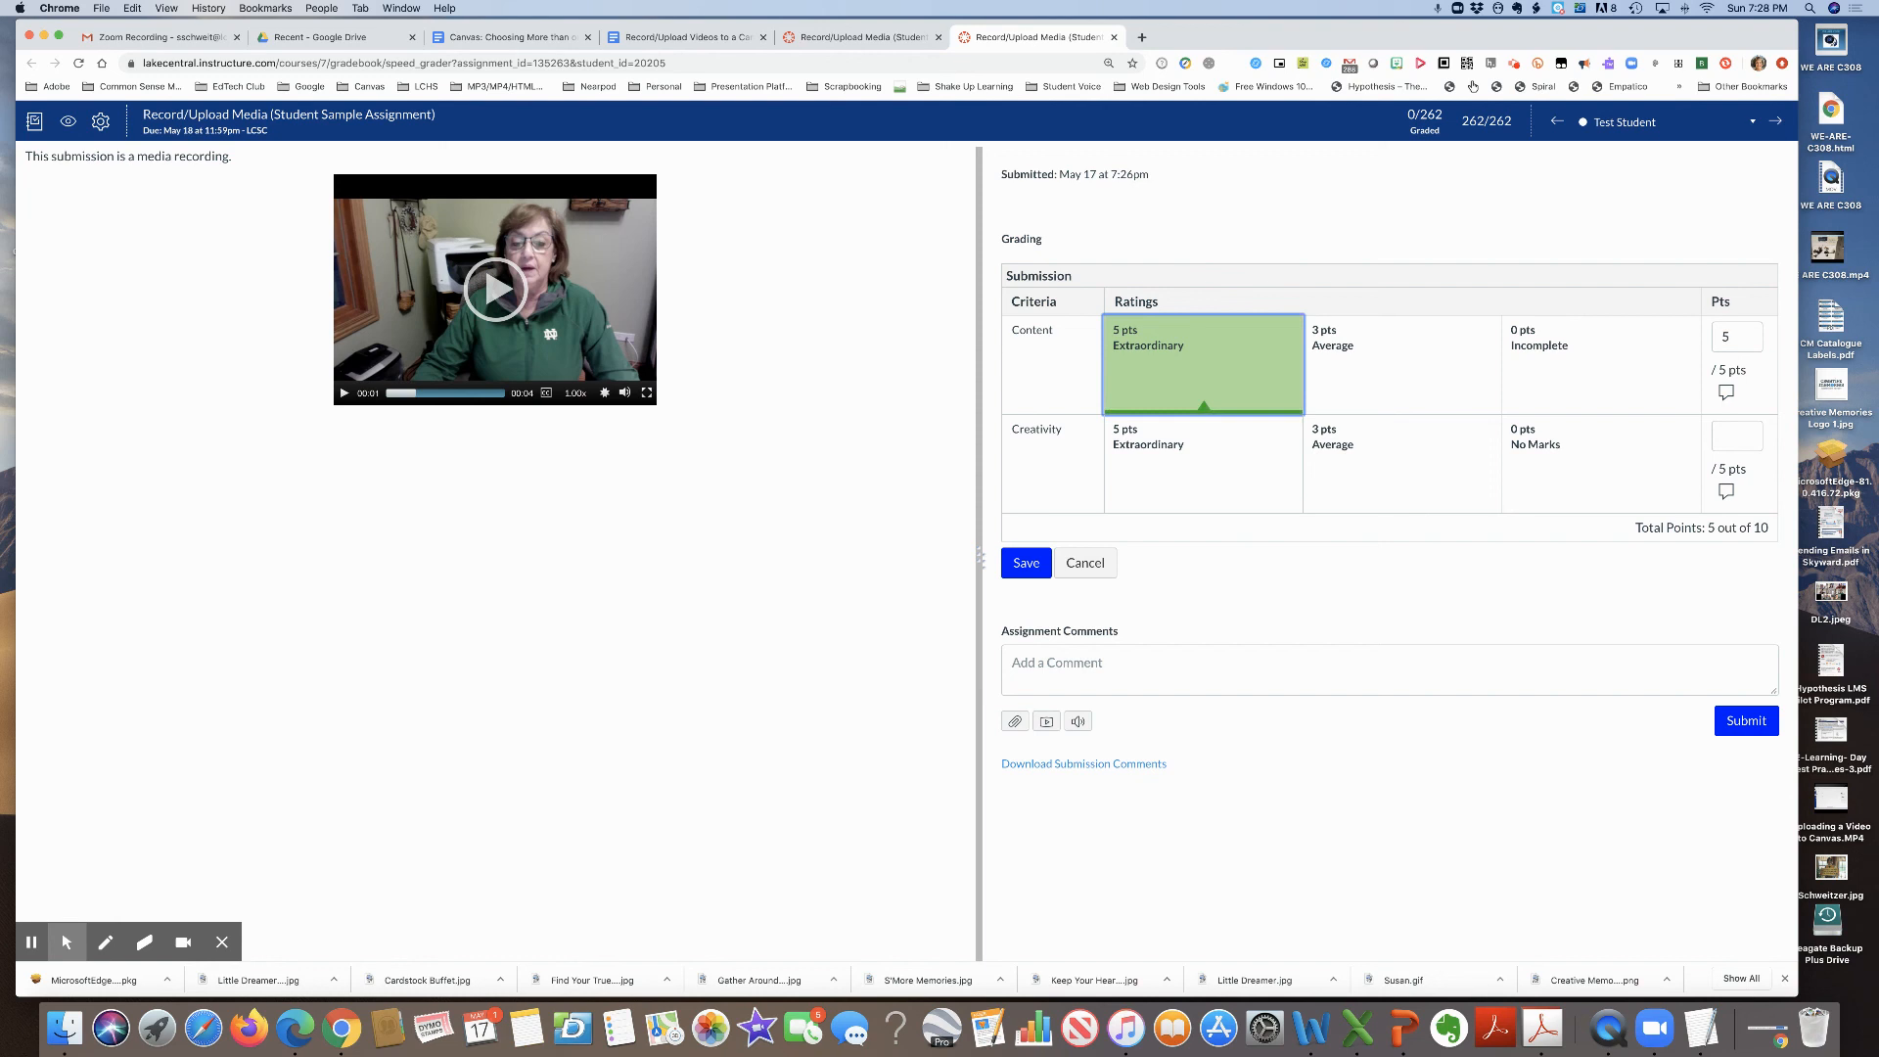
pyautogui.click(1191, 447)
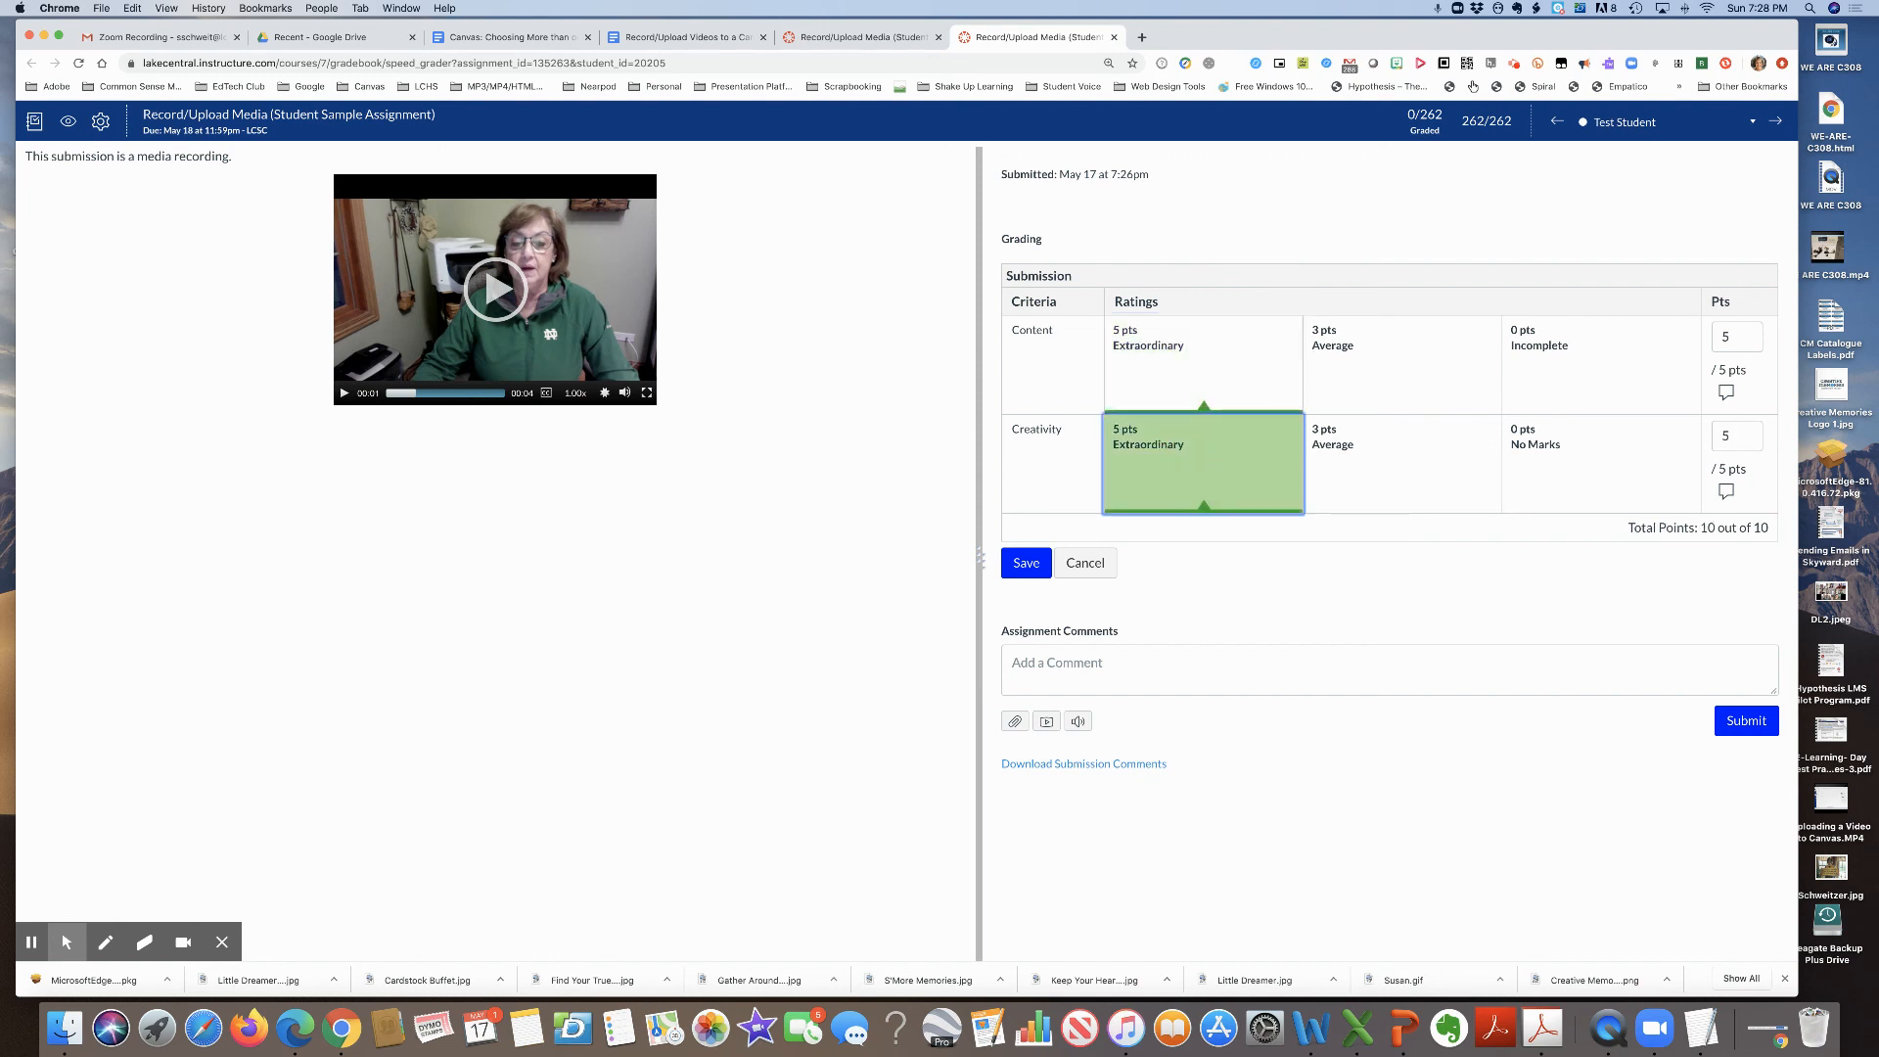
pyautogui.click(1025, 567)
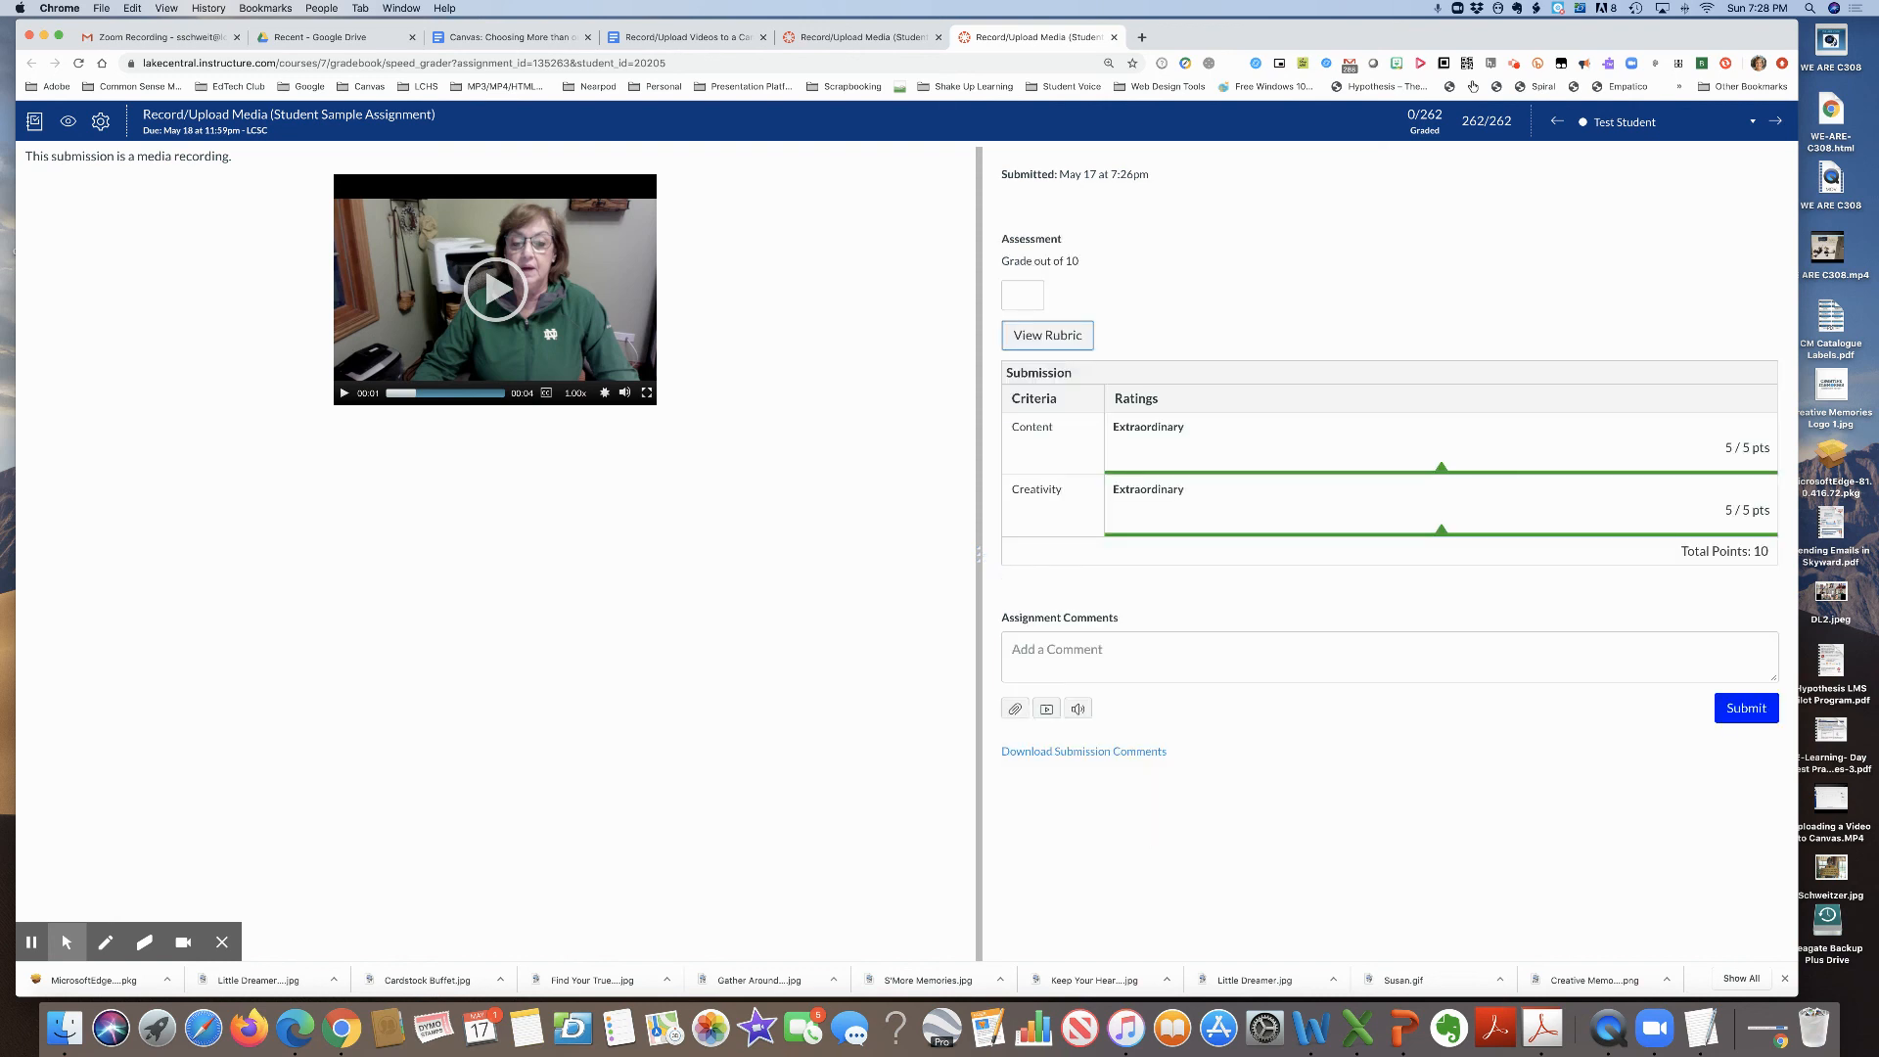
# Step: Enter a grade of 10 for the test student and advance through the next two students in SpeedGrader
pyautogui.click(1007, 292)
pyautogui.write('10')
pyautogui.click(1775, 122)
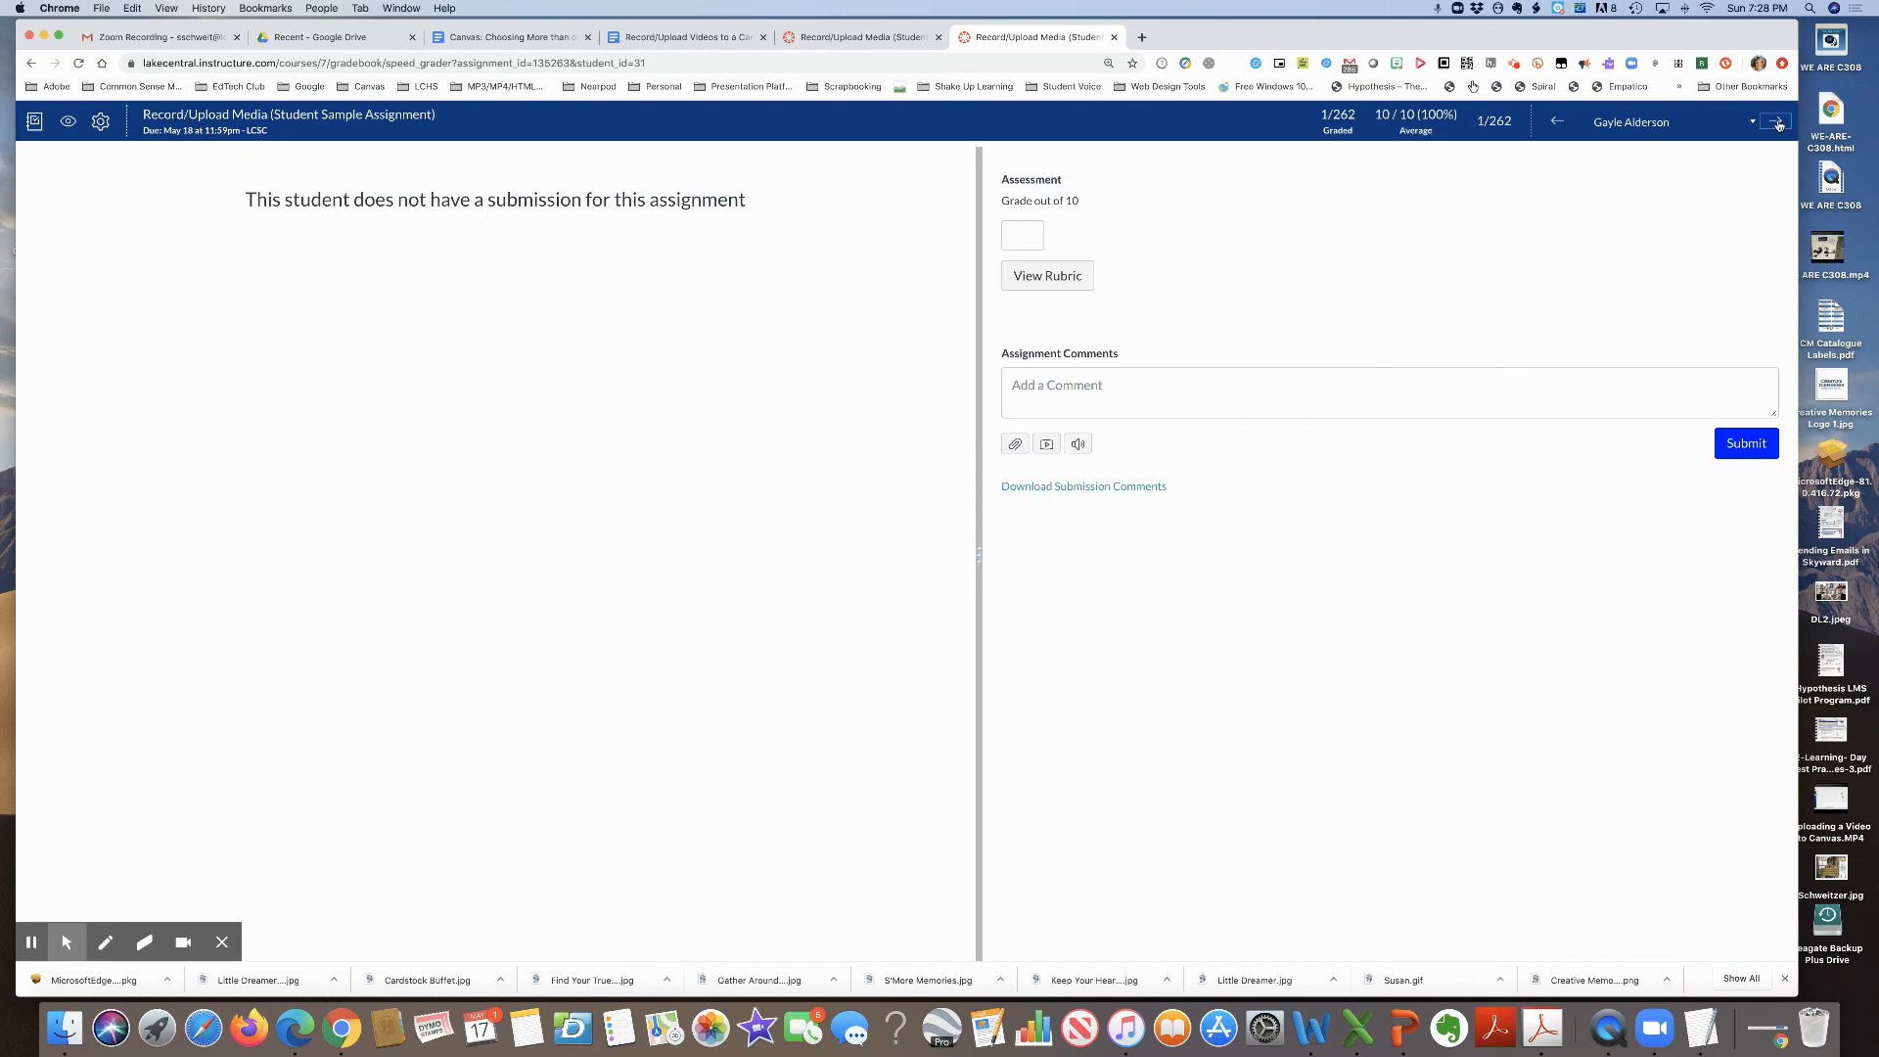
pyautogui.click(1778, 123)
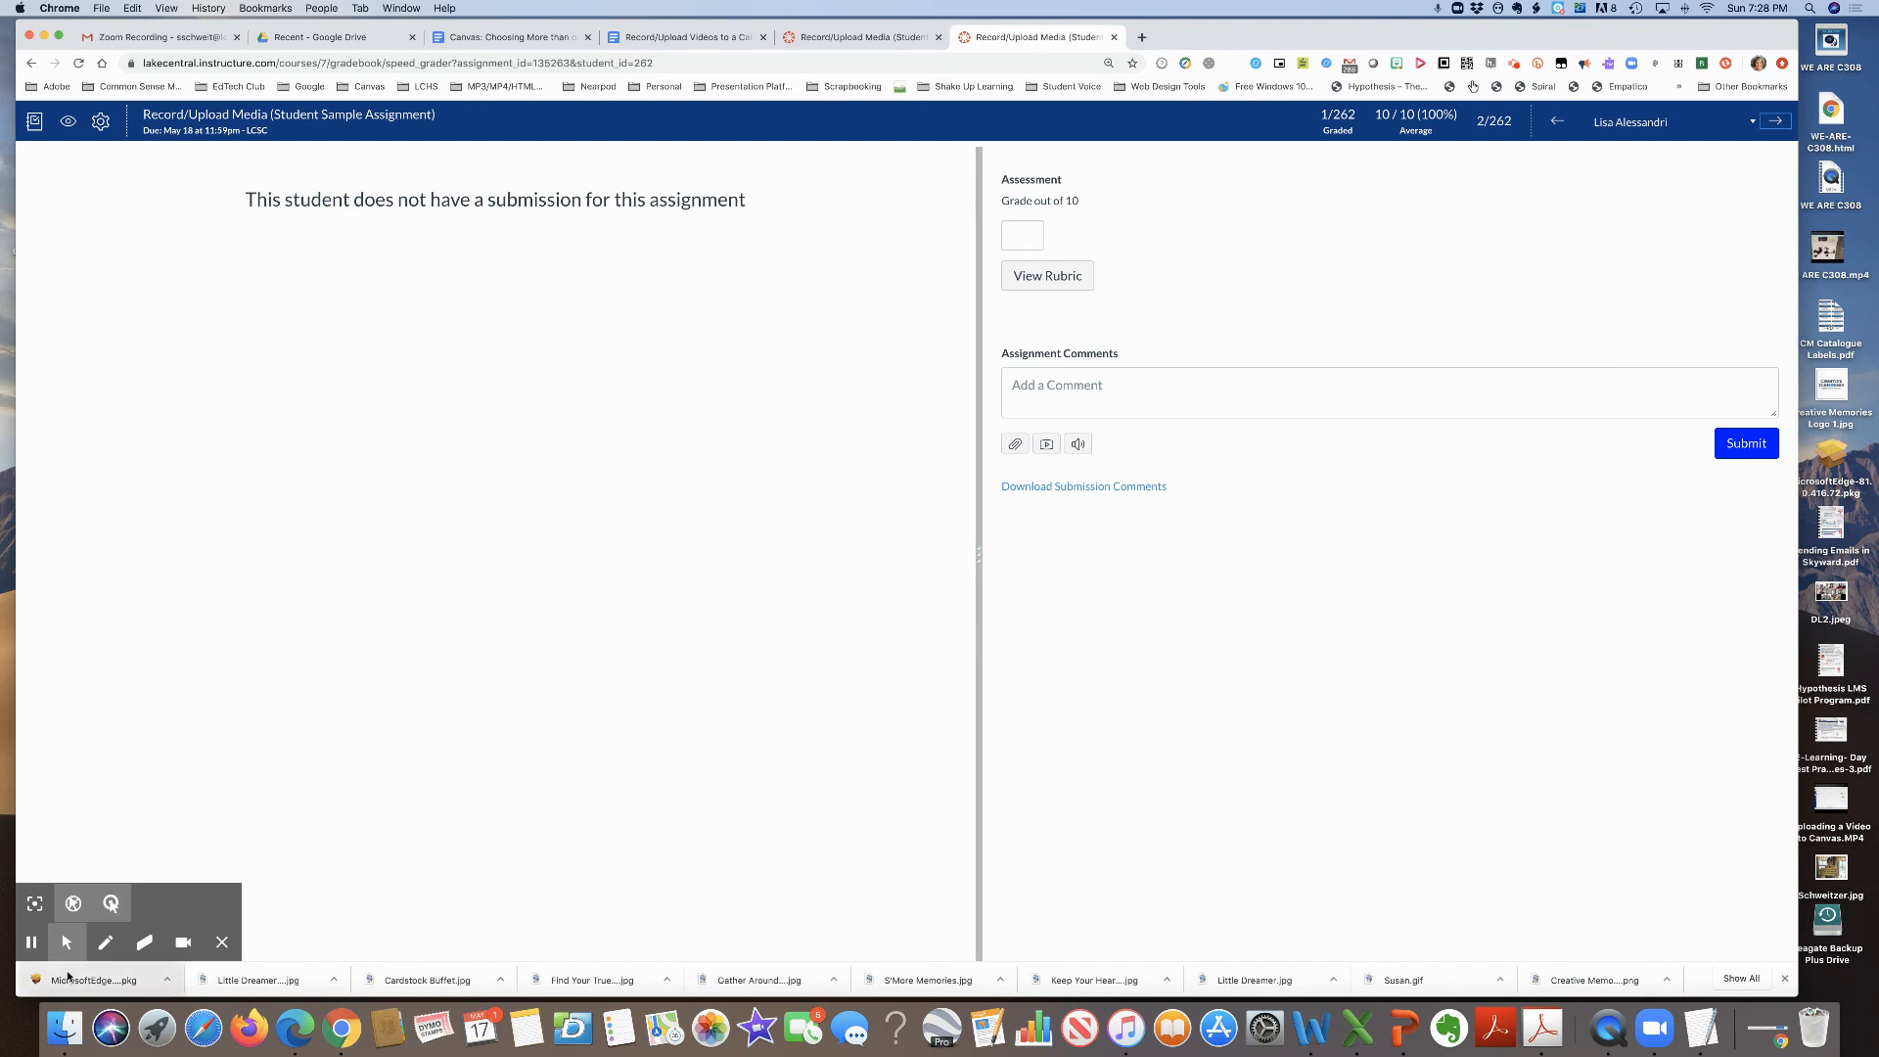
pyautogui.click(33, 944)
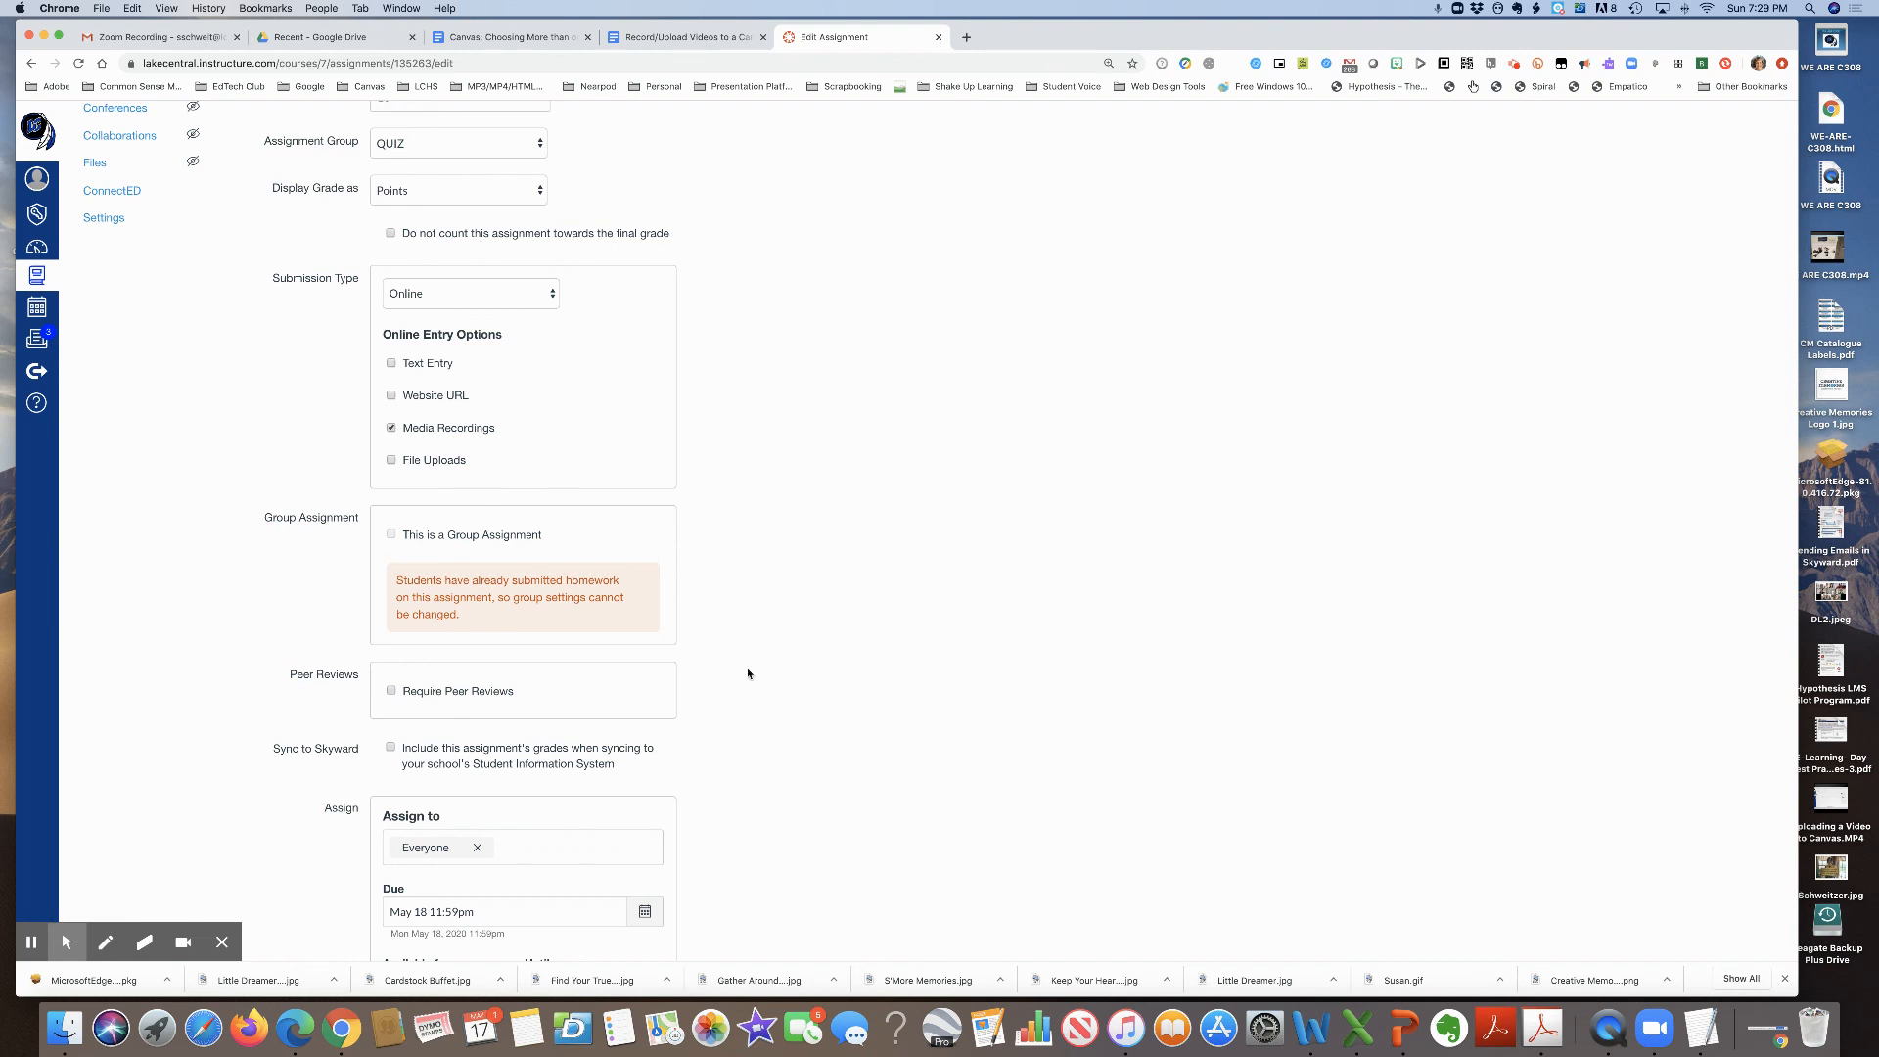
# Step: Allow Text Entry alongside Media Recordings as an online entry option and save the assignment
pyautogui.click(392, 364)
pyautogui.click(393, 365)
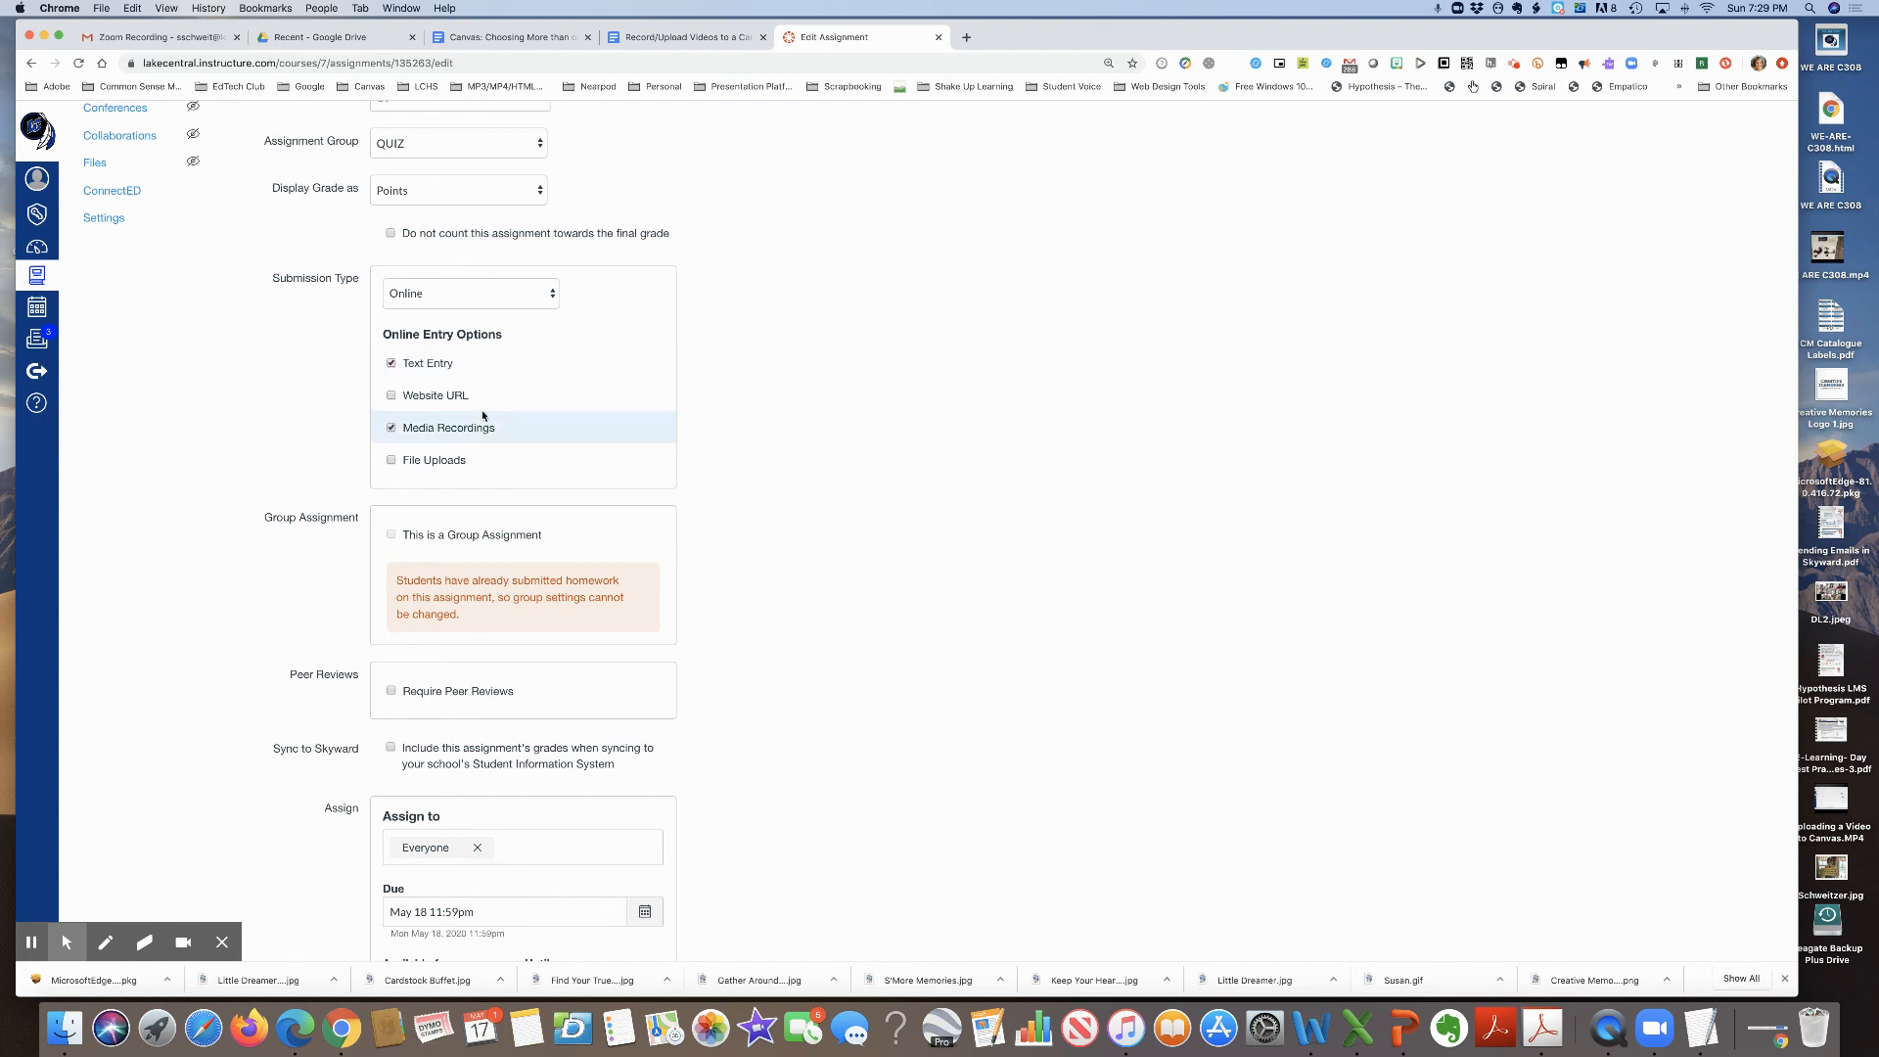
pyautogui.scroll(-5, 484, 416)
pyautogui.click(872, 897)
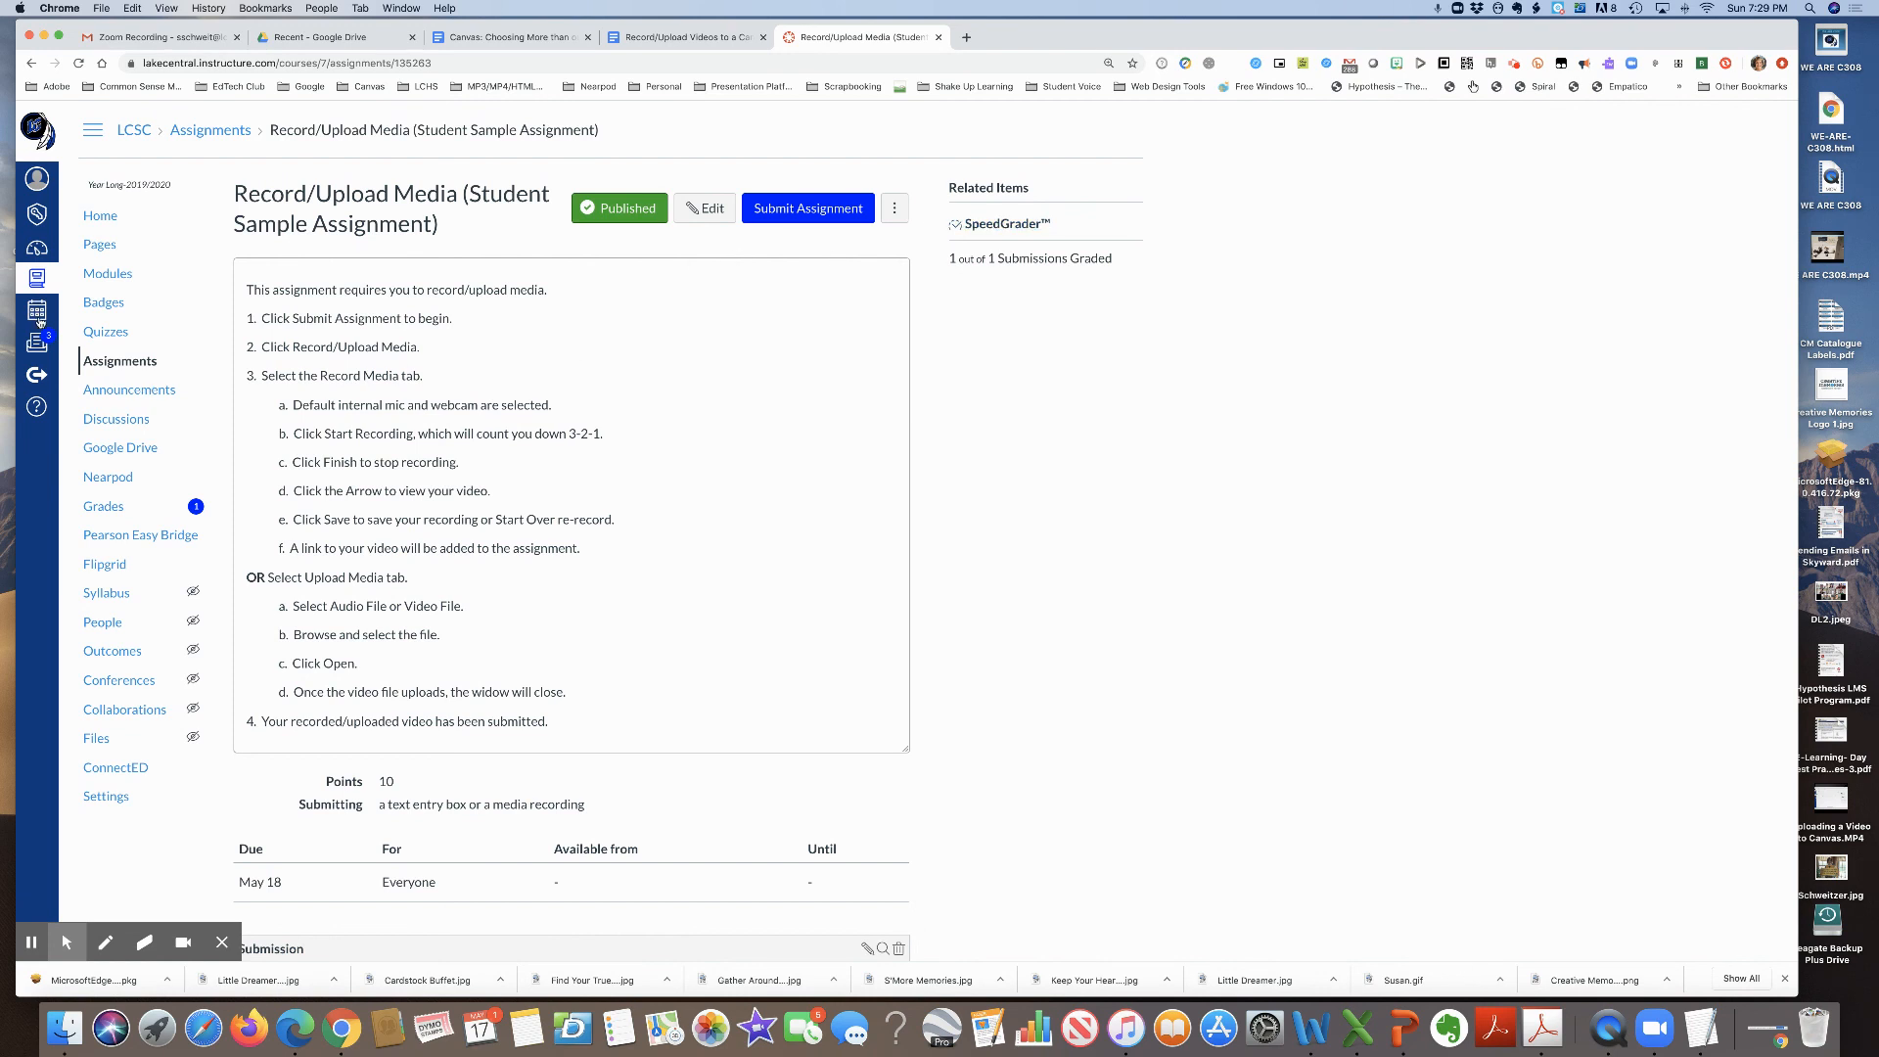
# Step: Open the Record/Upload Media (Student Sample Assignment) in Student View from the course home and start a re-submission
pyautogui.click(114, 218)
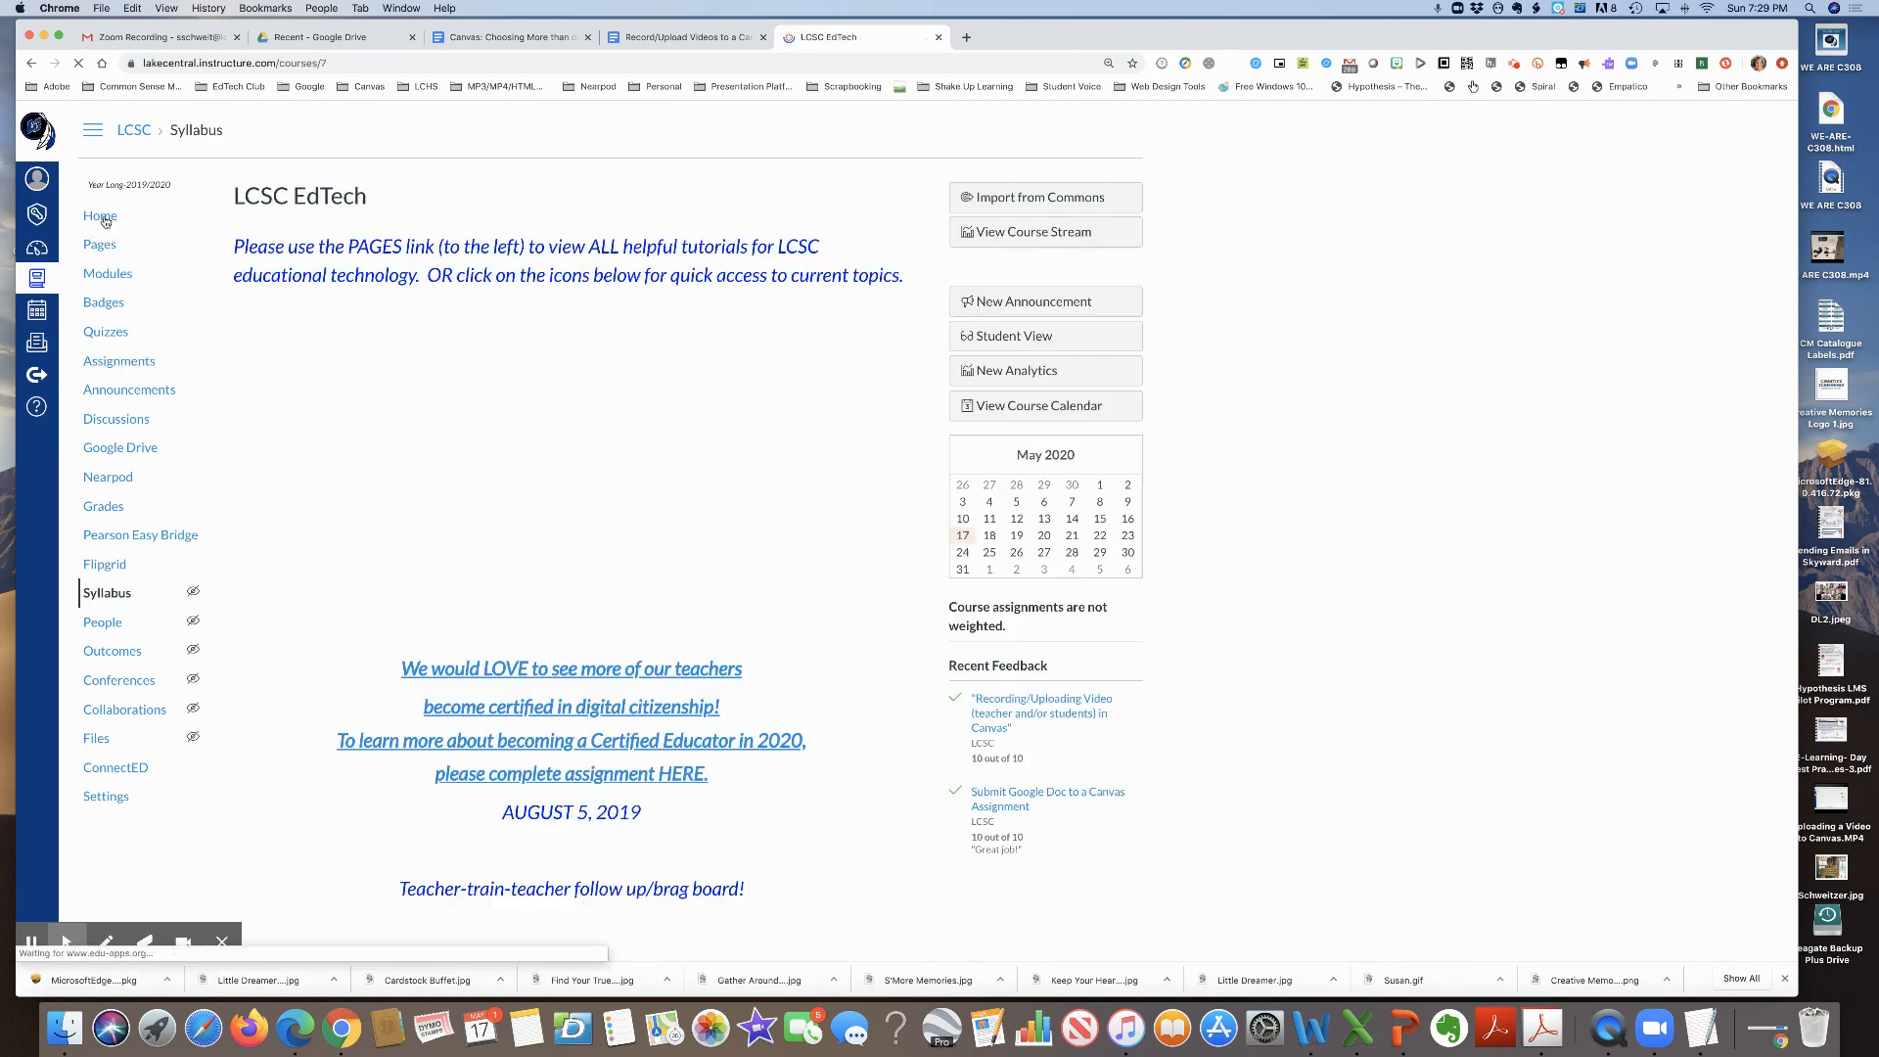
pyautogui.click(1013, 372)
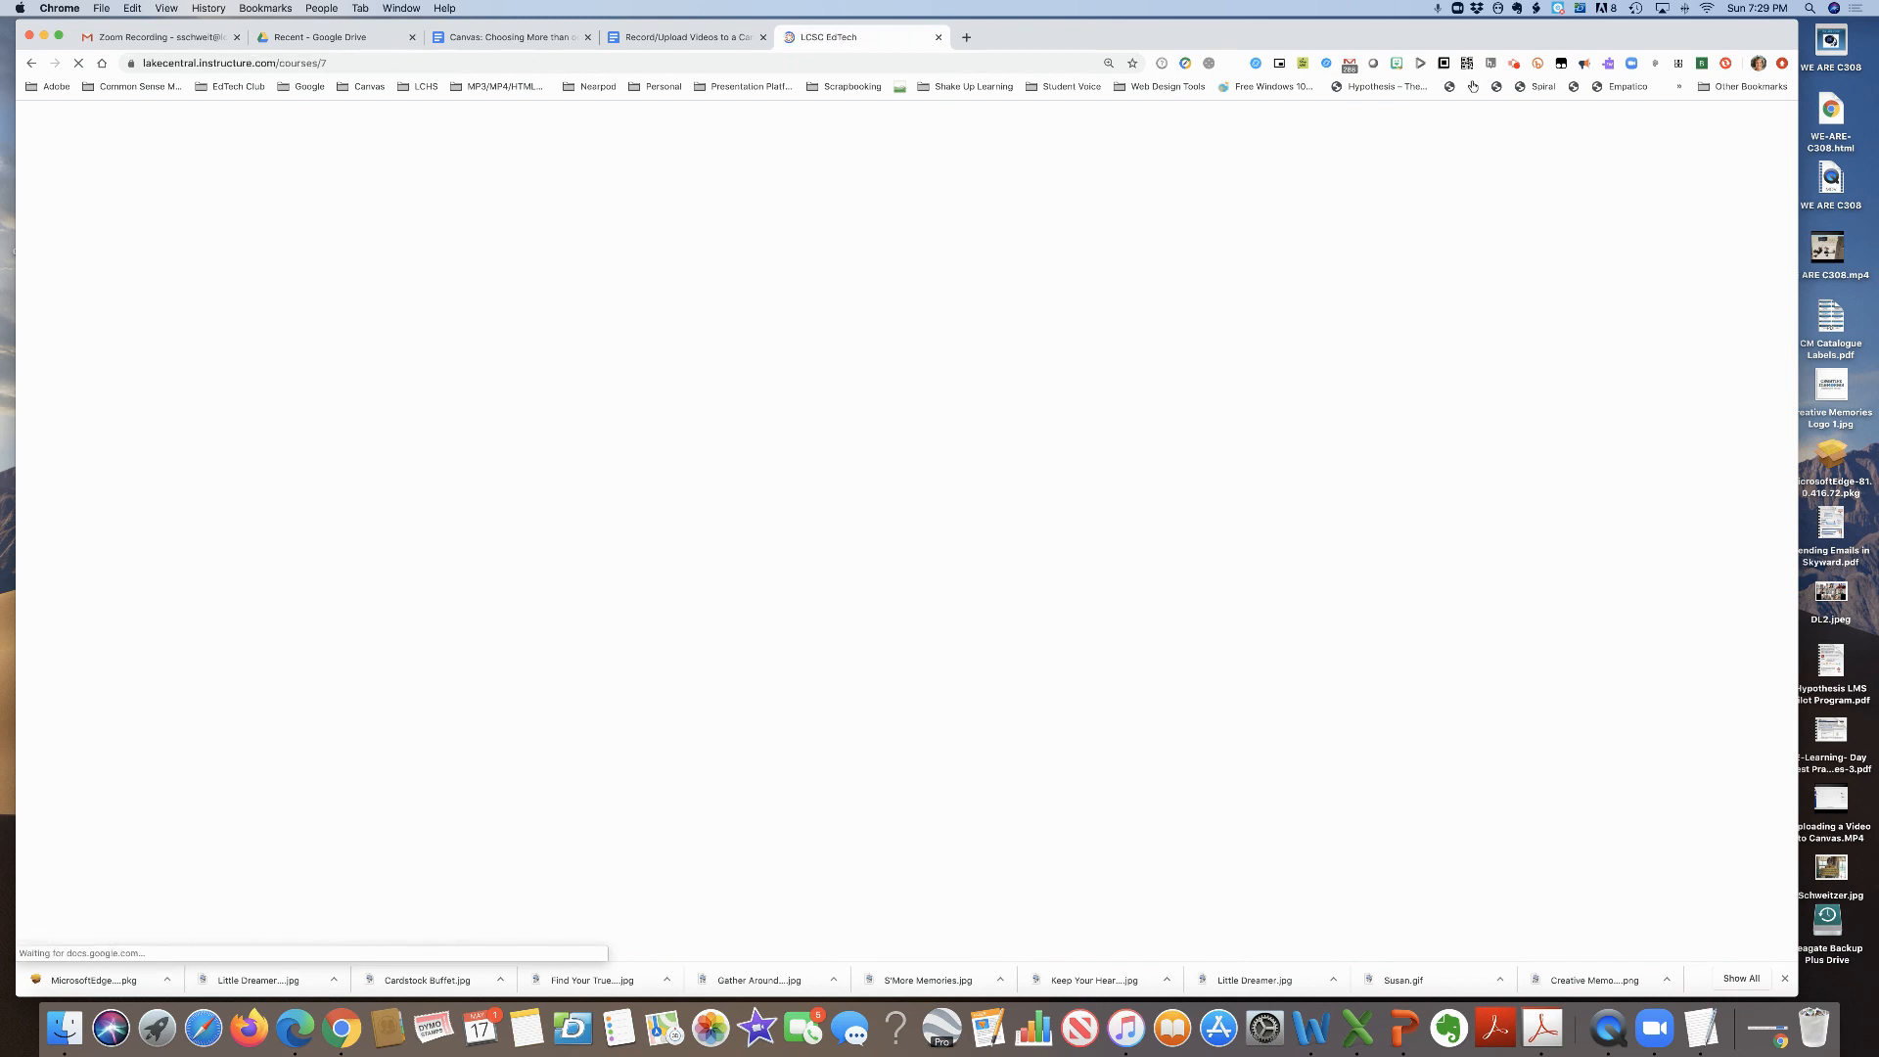
pyautogui.click(154, 364)
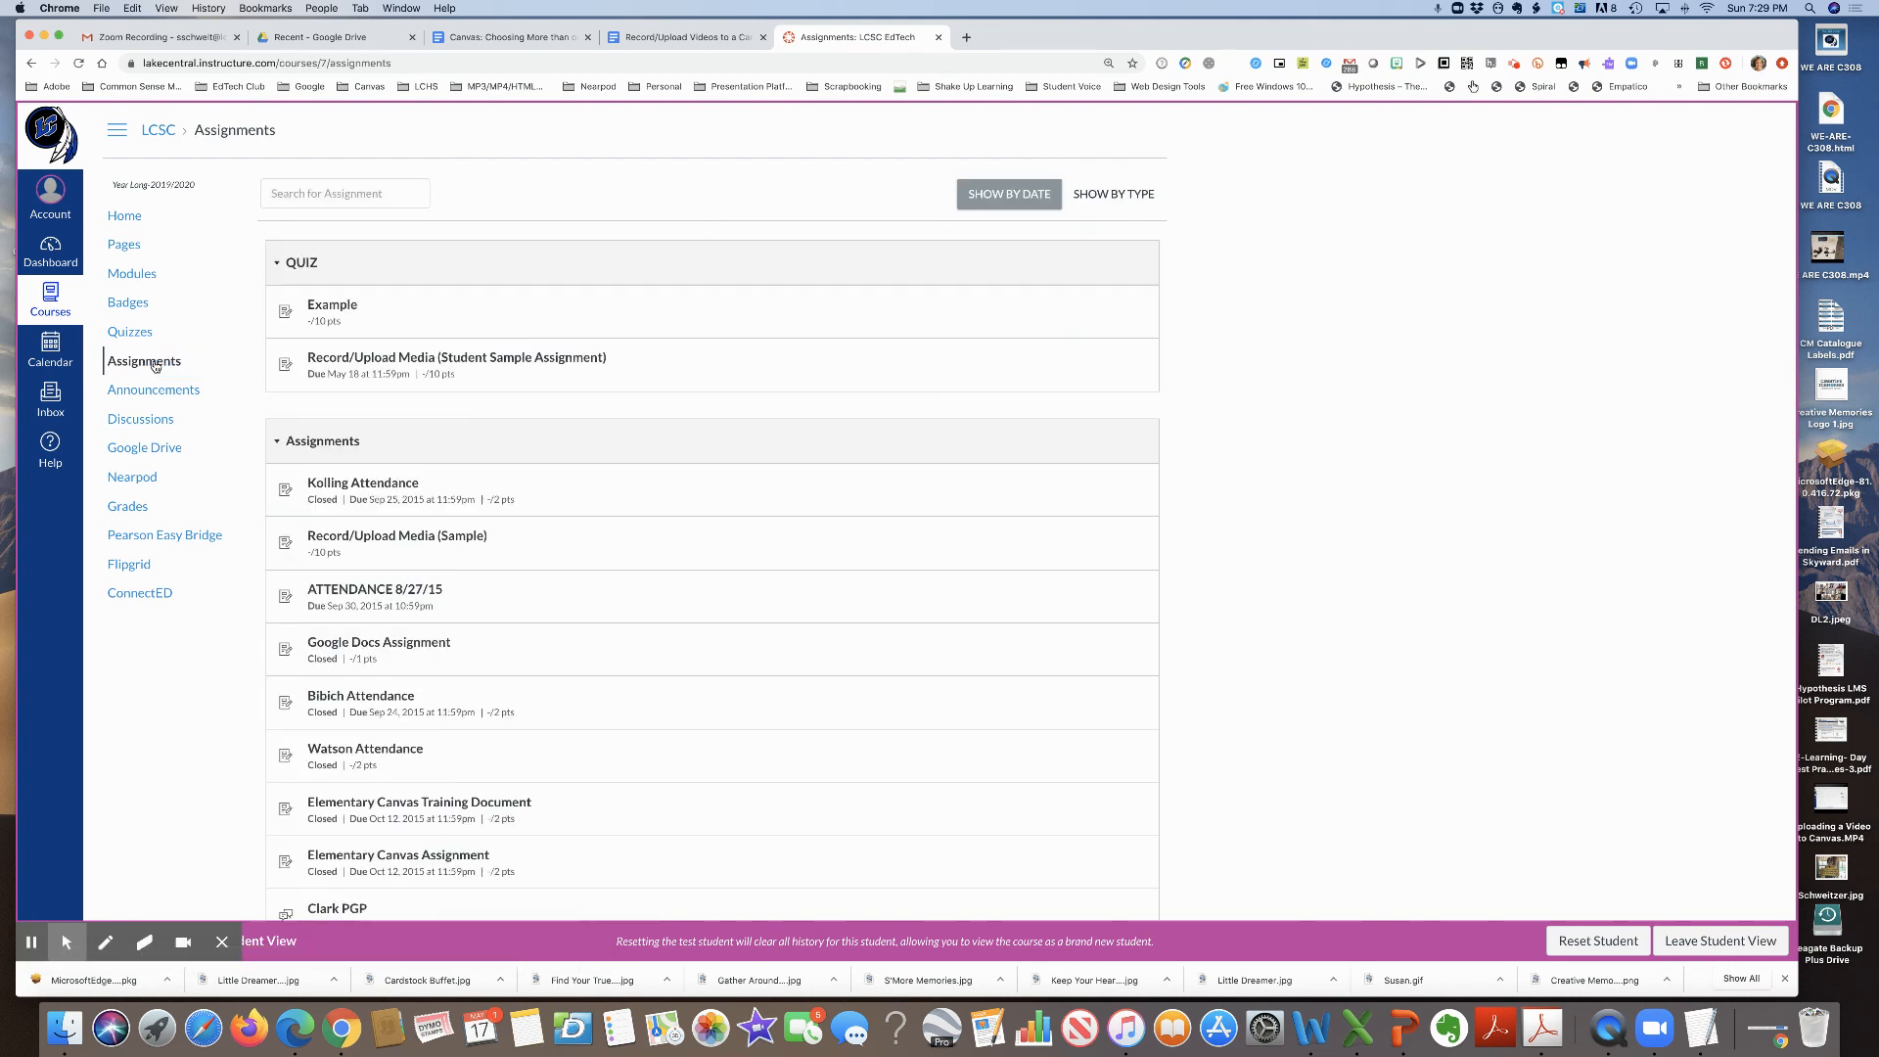
pyautogui.click(455, 538)
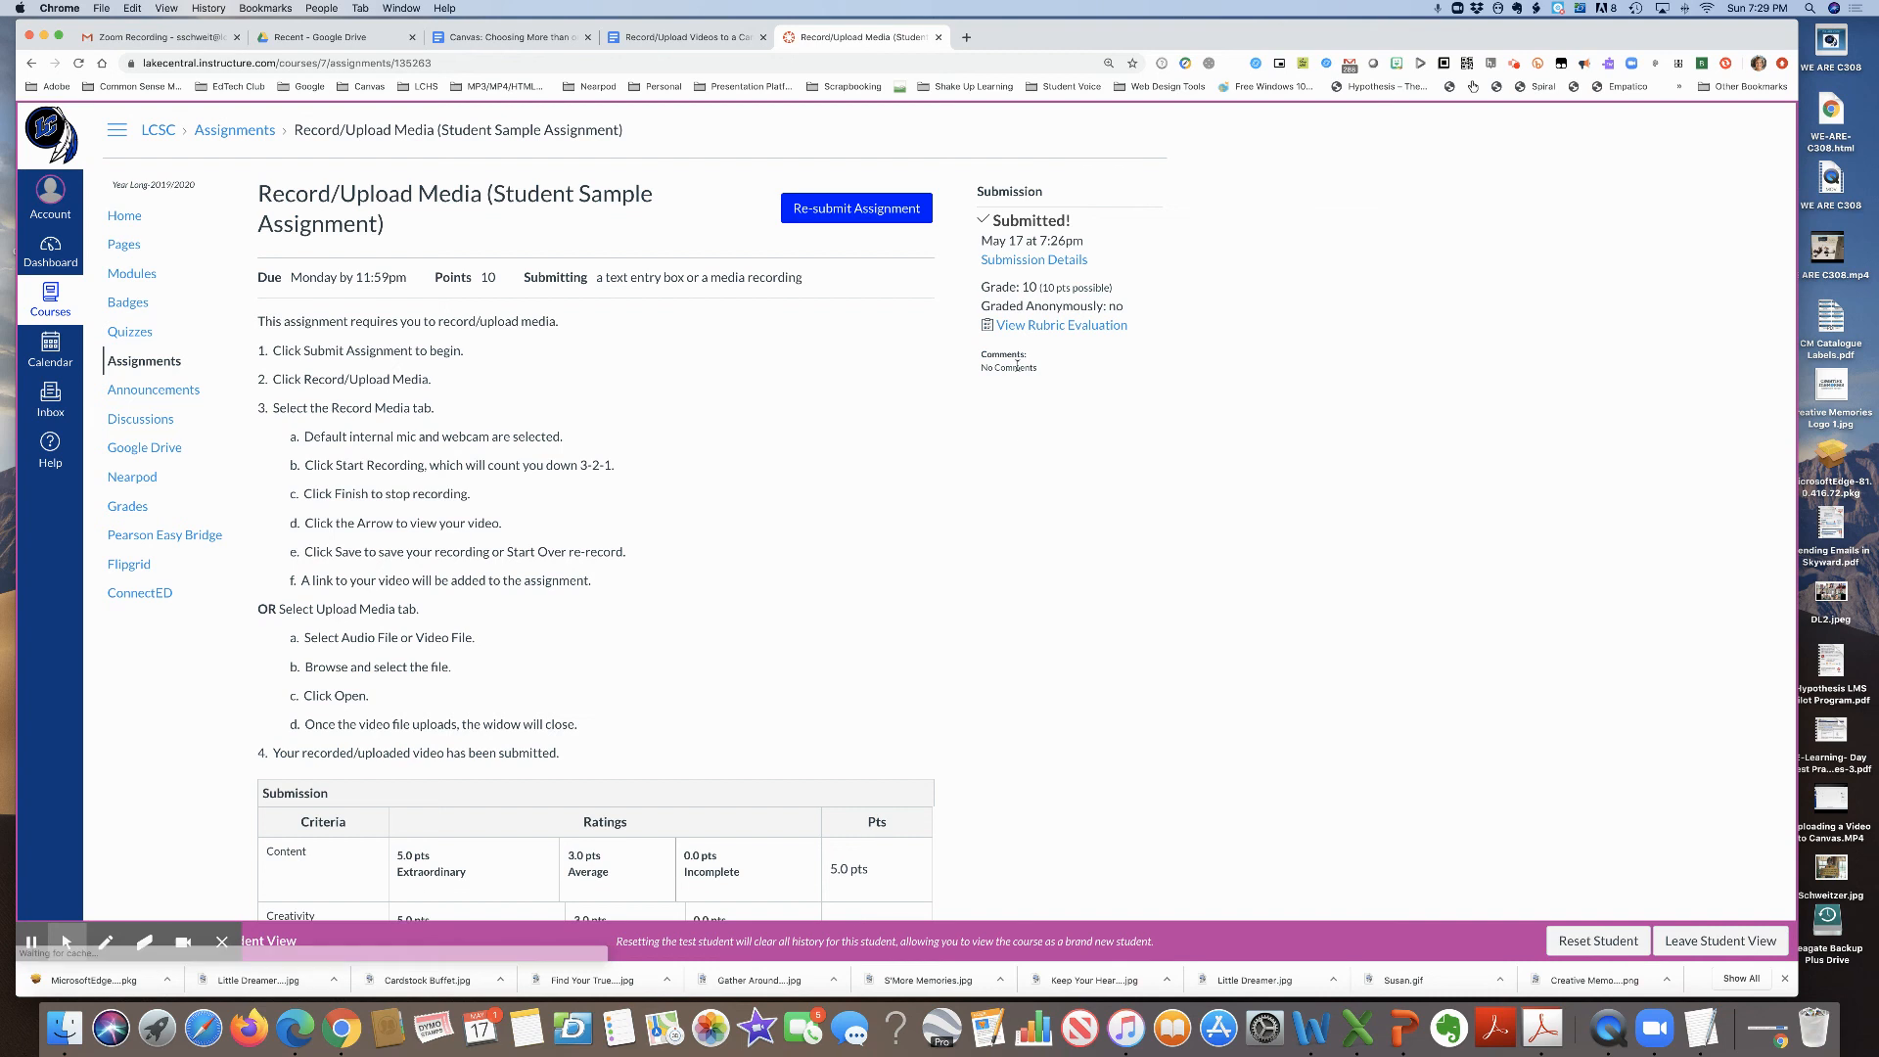
pyautogui.click(865, 209)
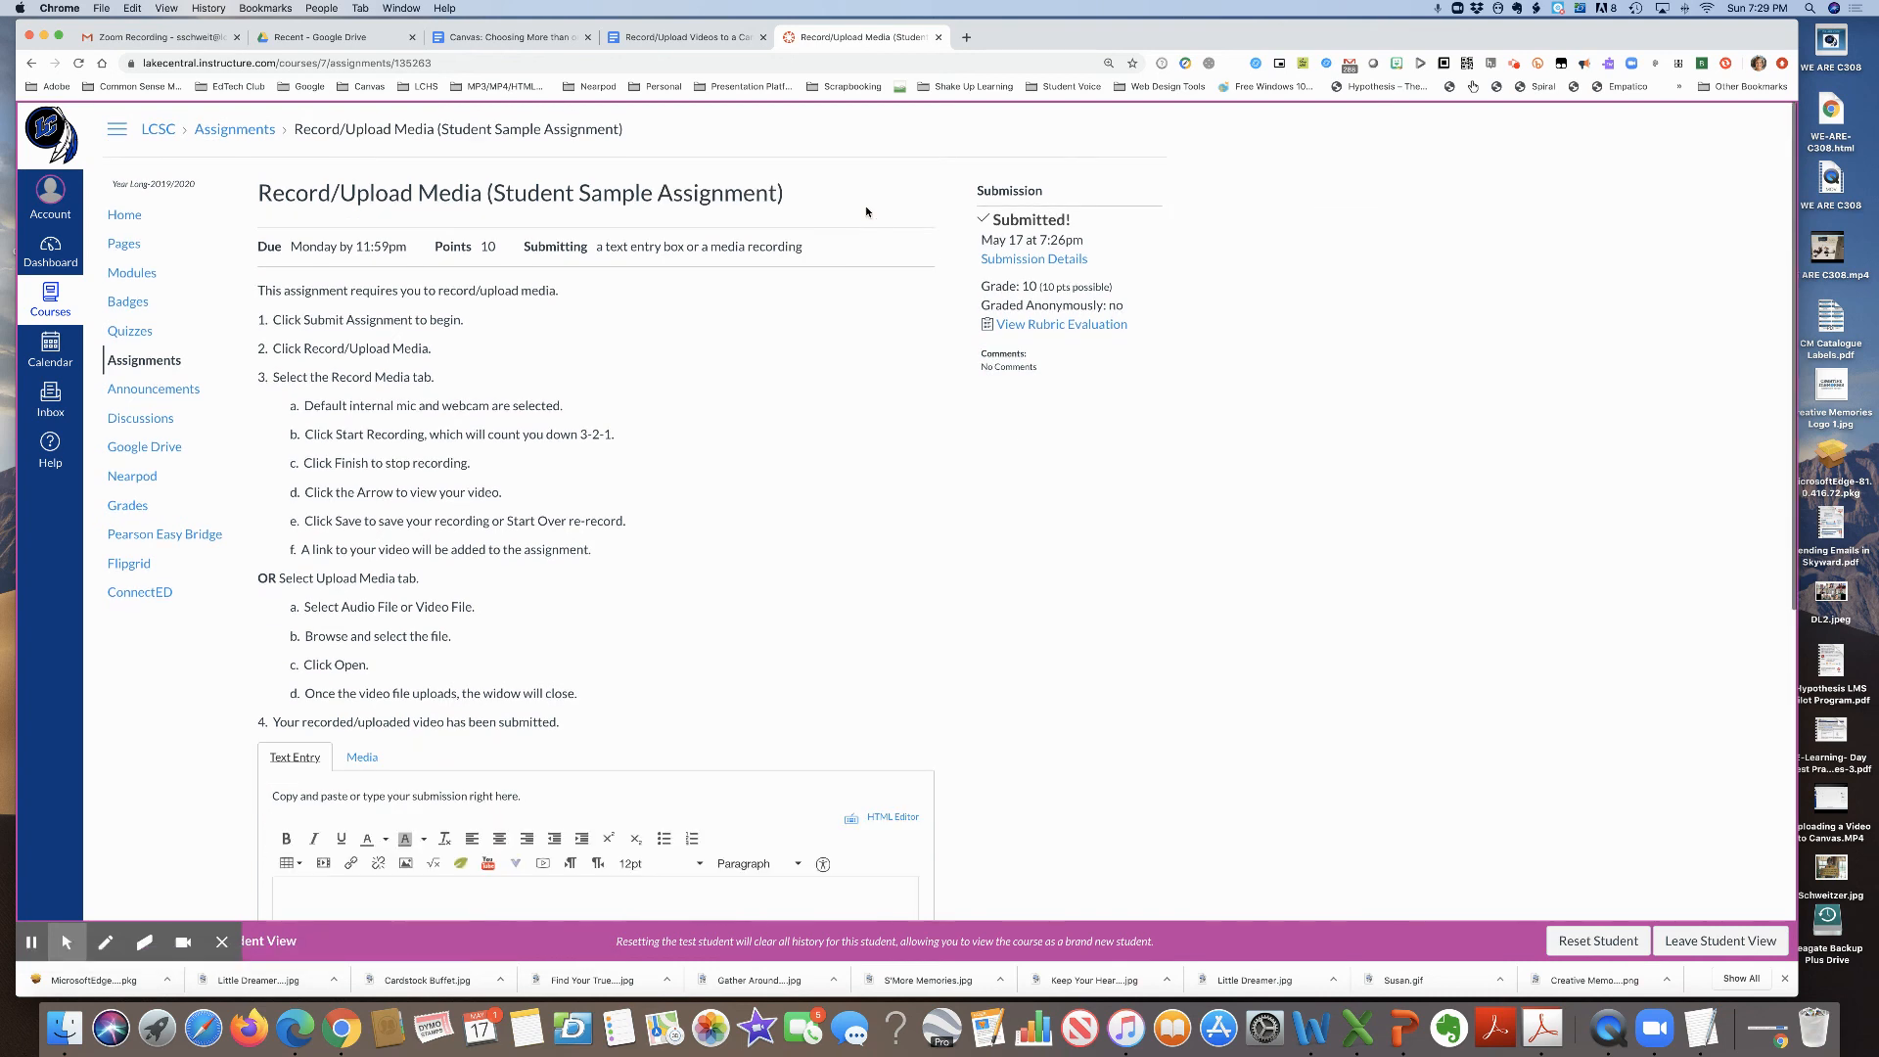
# Step: Write "I think ,,,,,,,," as the text entry submission, look at the media submission option and return to the text entry
pyautogui.scroll(-2, 754, 514)
pyautogui.scroll(-2, 749, 517)
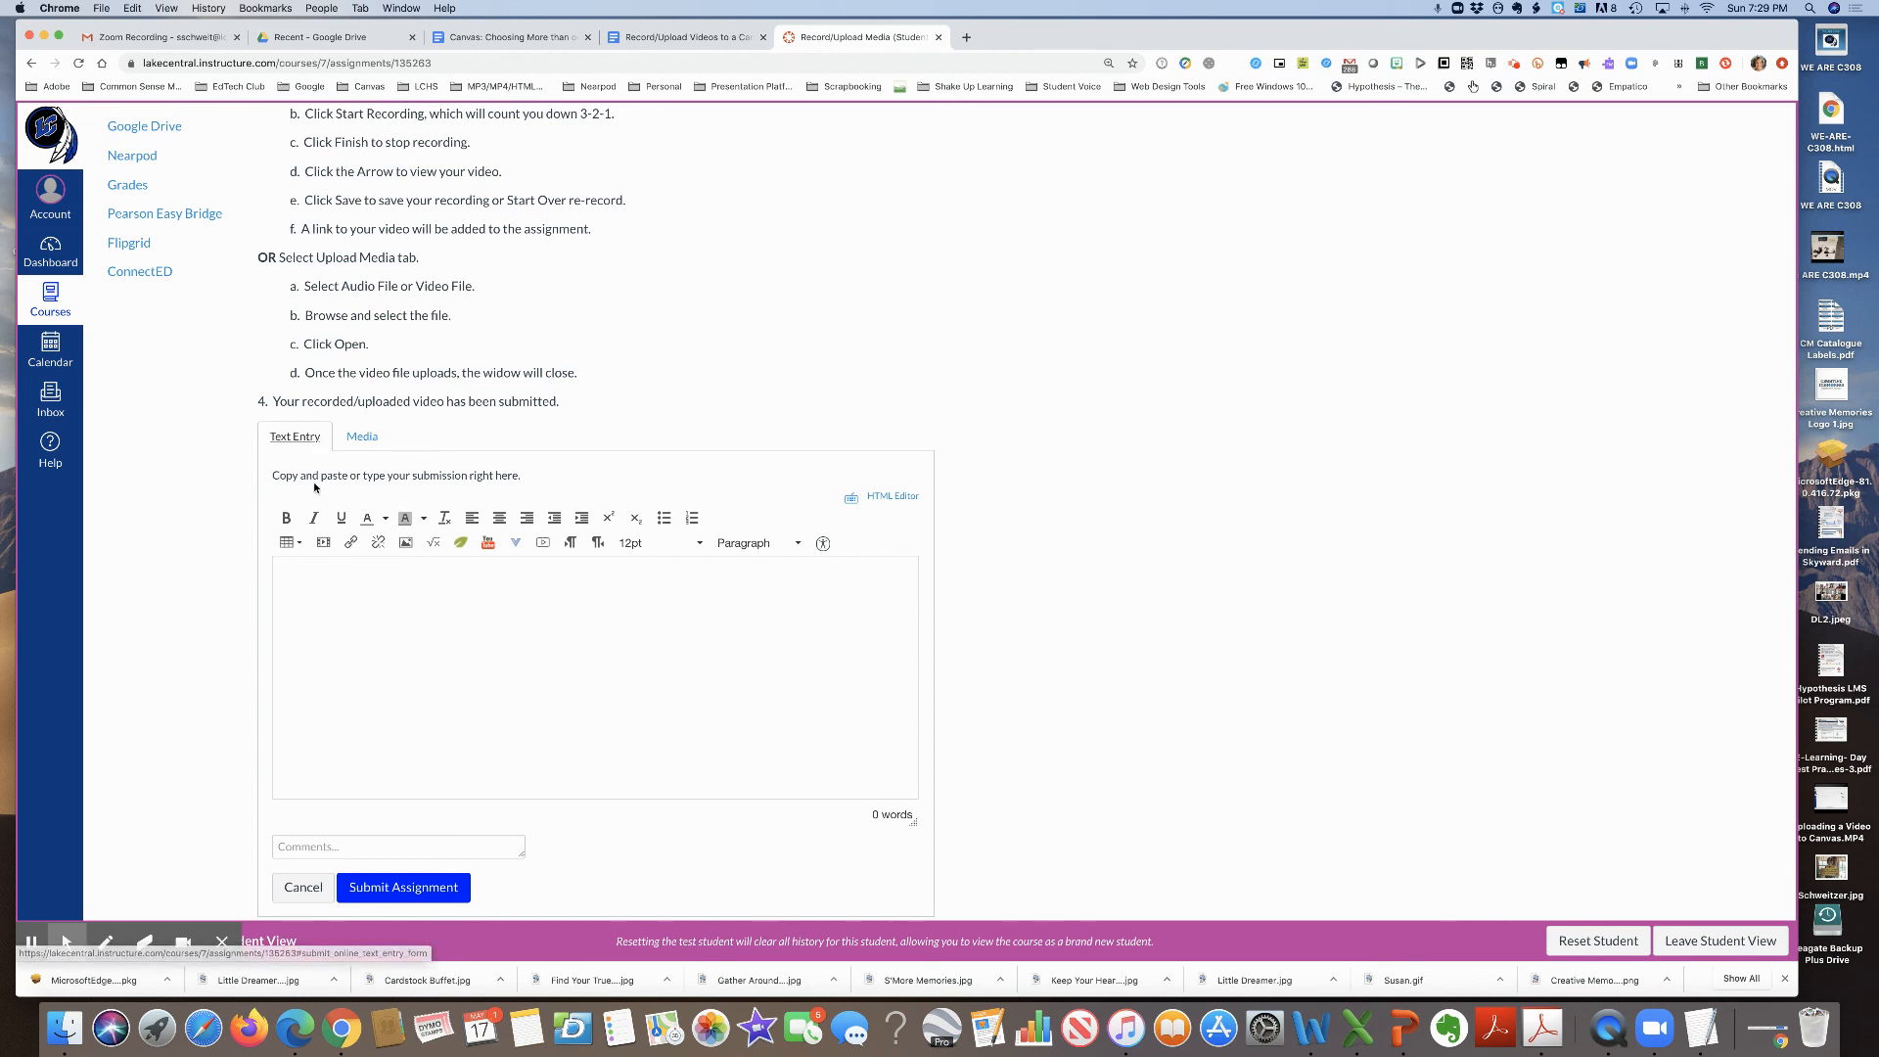
pyautogui.click(415, 583)
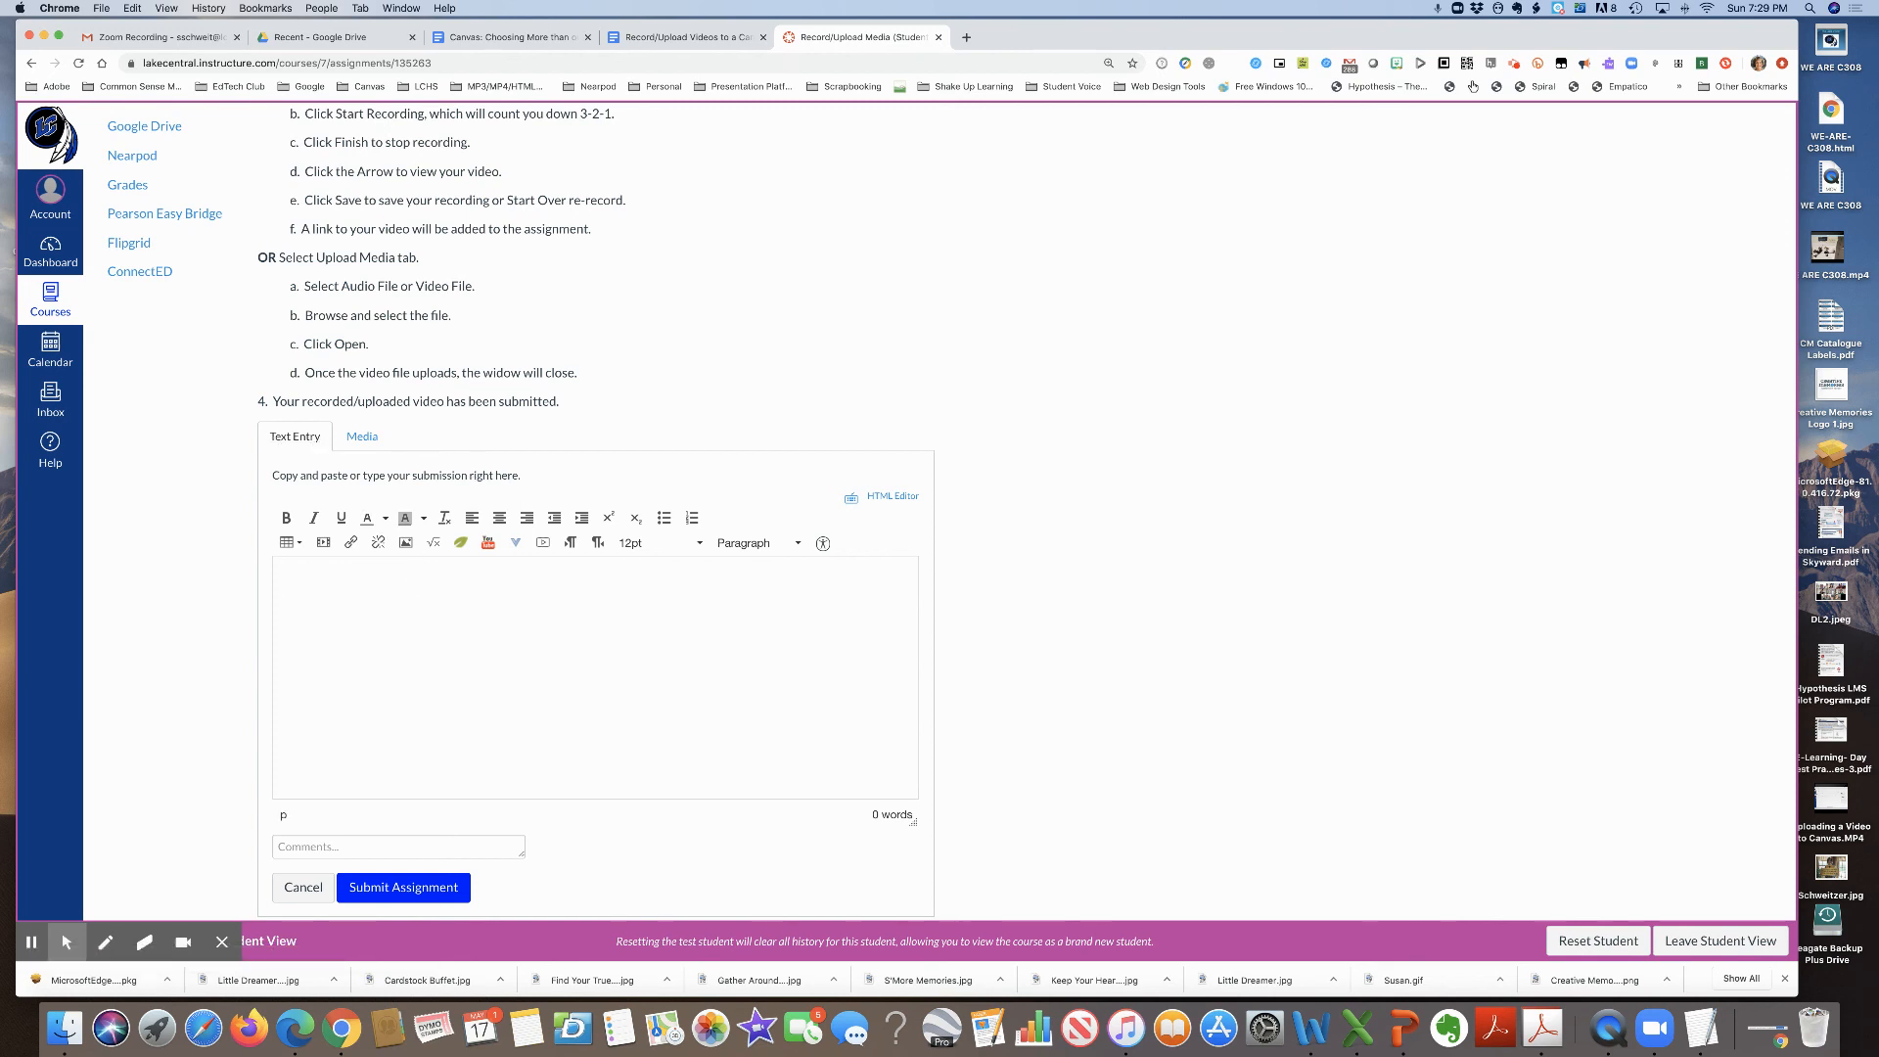
pyautogui.write('I think ,,,,,,,,')
pyautogui.click(362, 435)
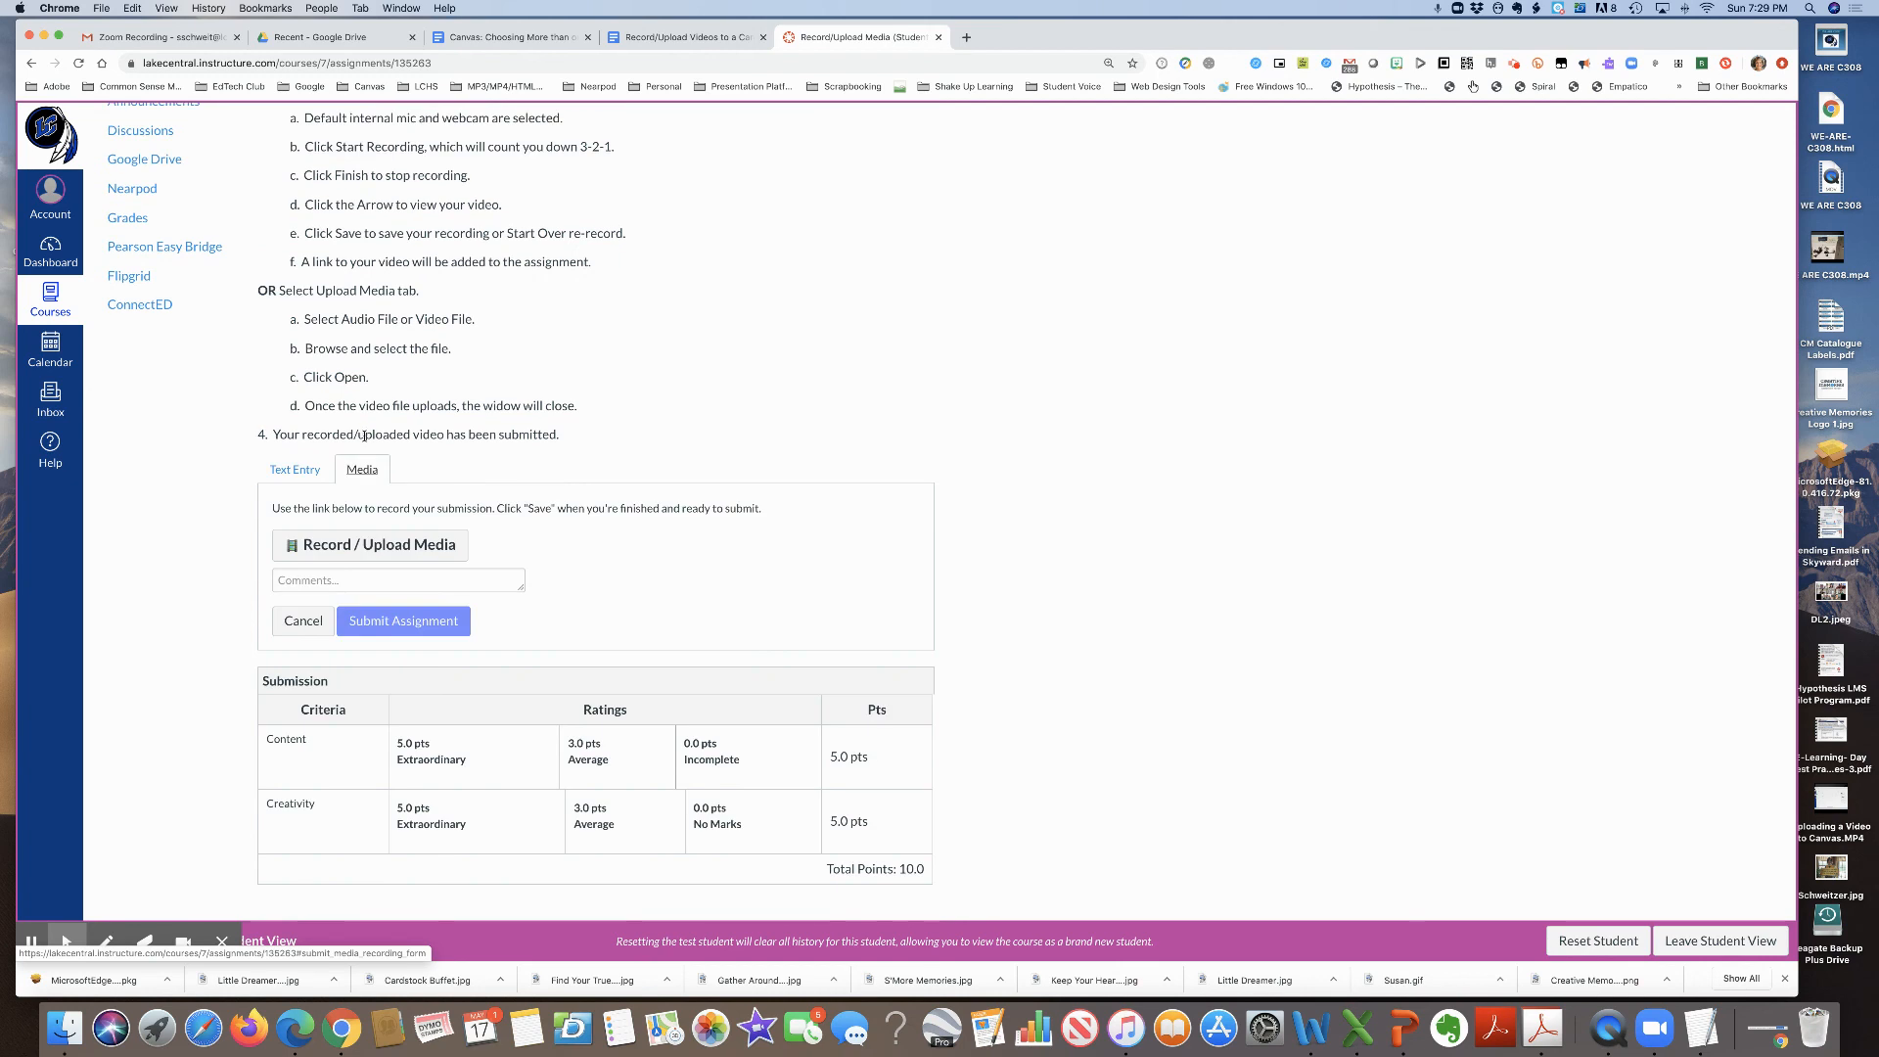
pyautogui.click(294, 469)
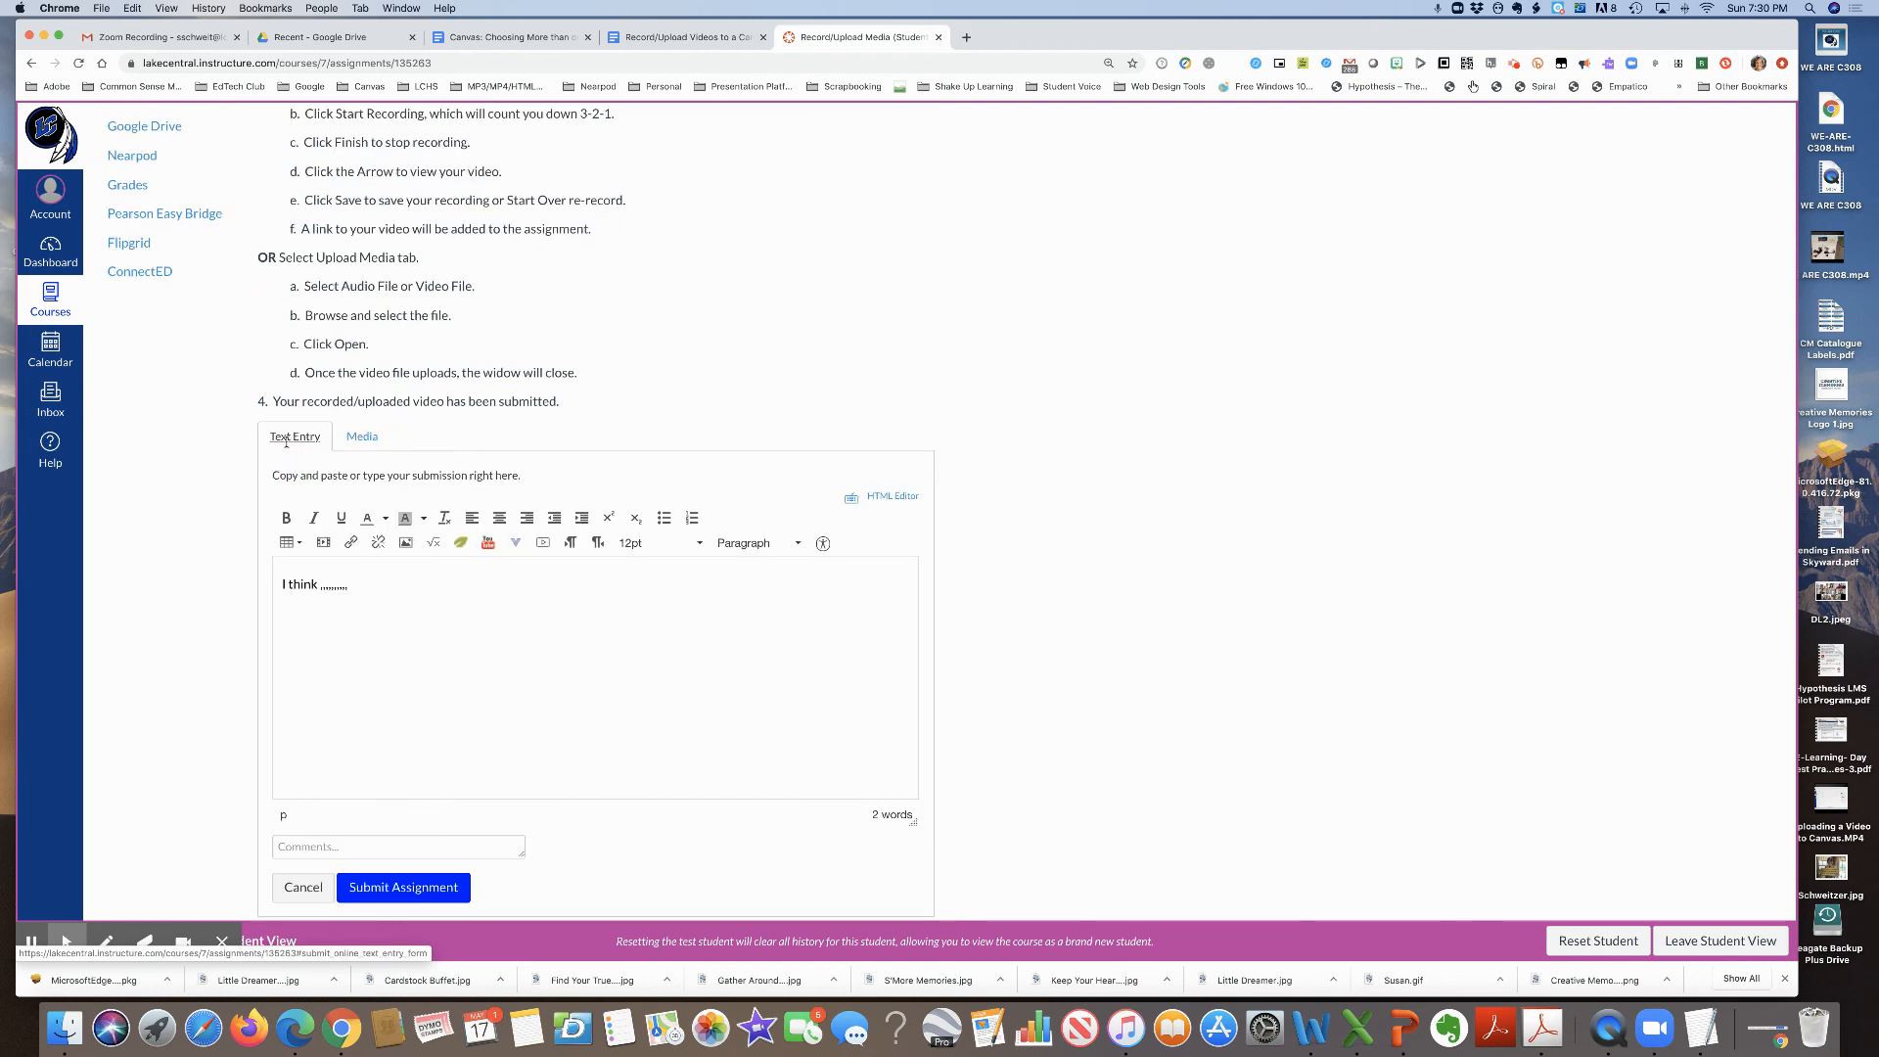